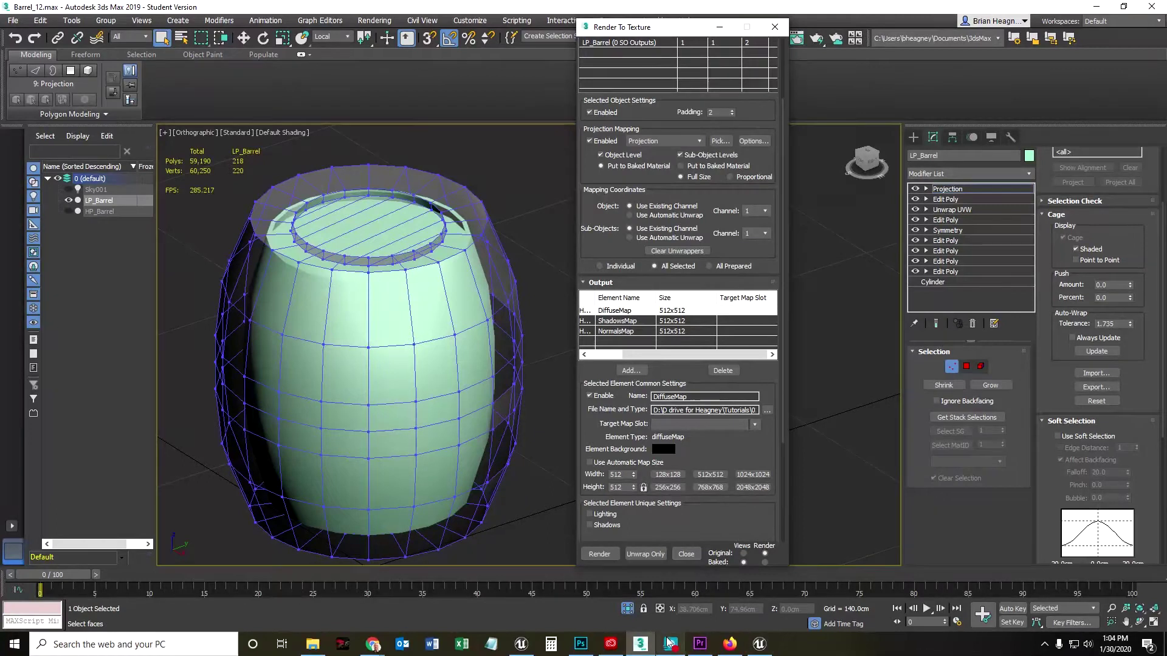
# - Switch to Photoshop and examine the lid ring, edge bands and rivet details in the baked LP_BarrelNormalsMap.tga
pyautogui.click(580, 644)
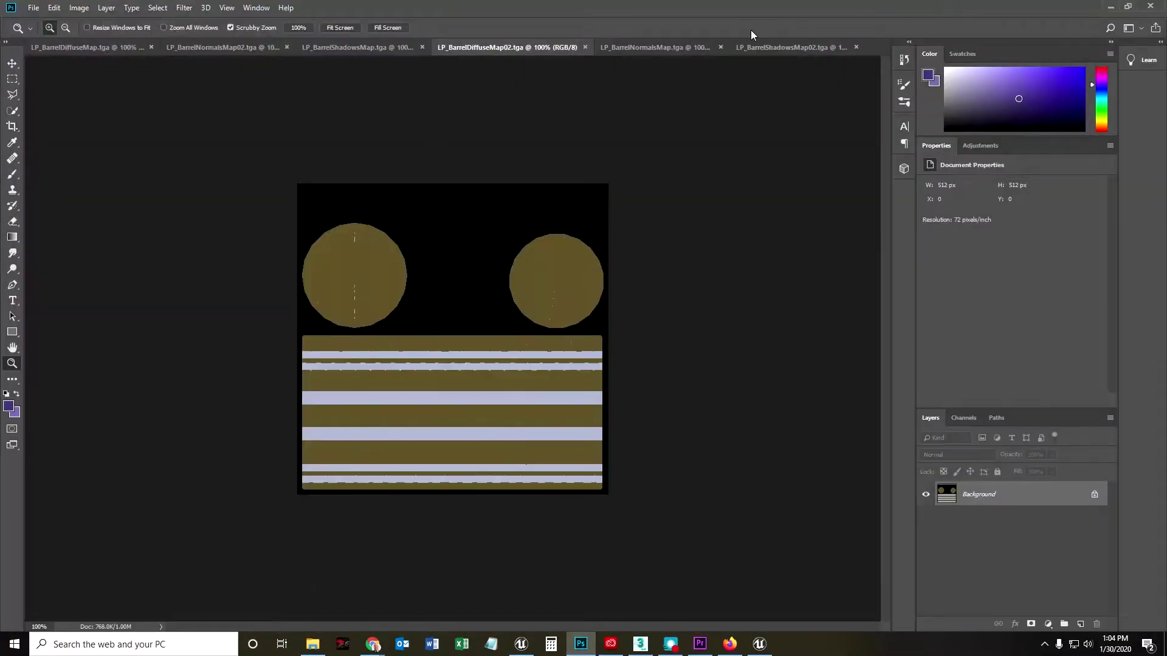
pyautogui.click(767, 48)
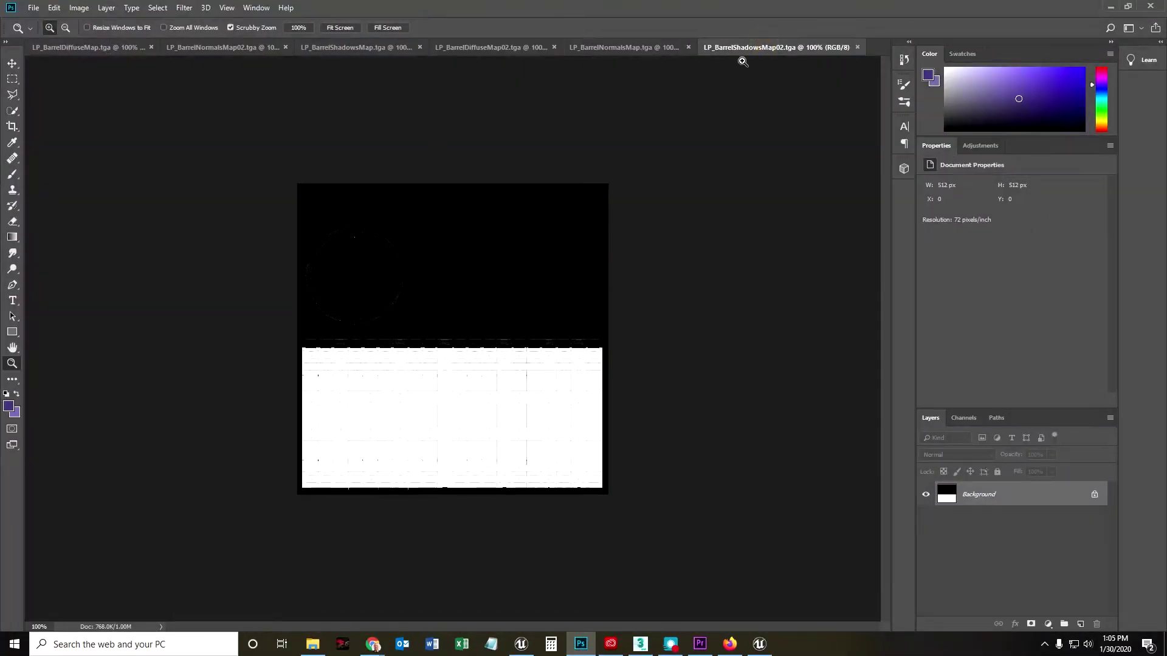
pyautogui.click(633, 49)
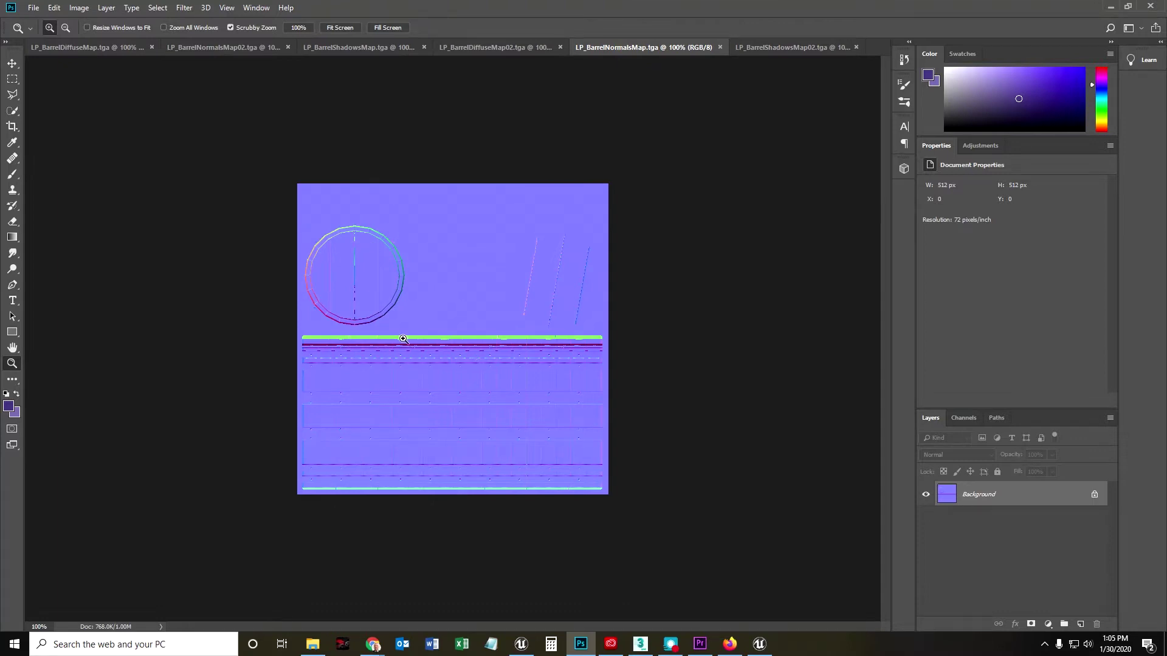
pyautogui.moveTo(315, 303); pyautogui.dragTo(364, 287)
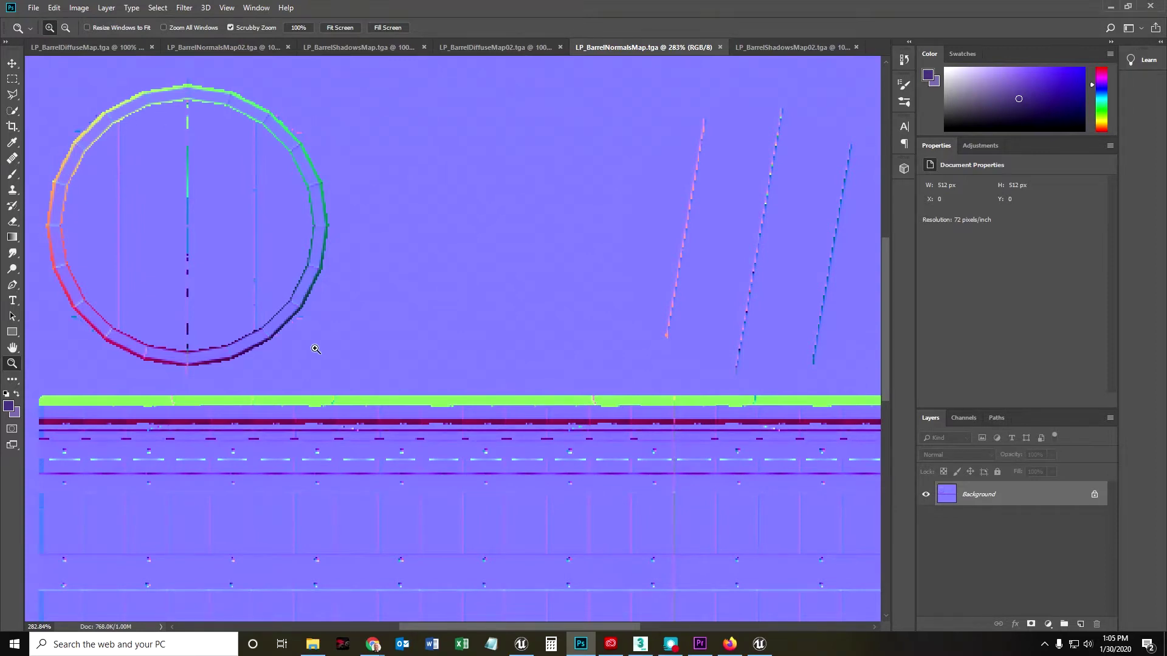
pyautogui.moveTo(115, 255); pyautogui.dragTo(96, 280)
pyautogui.moveTo(422, 328); pyautogui.dragTo(492, 325)
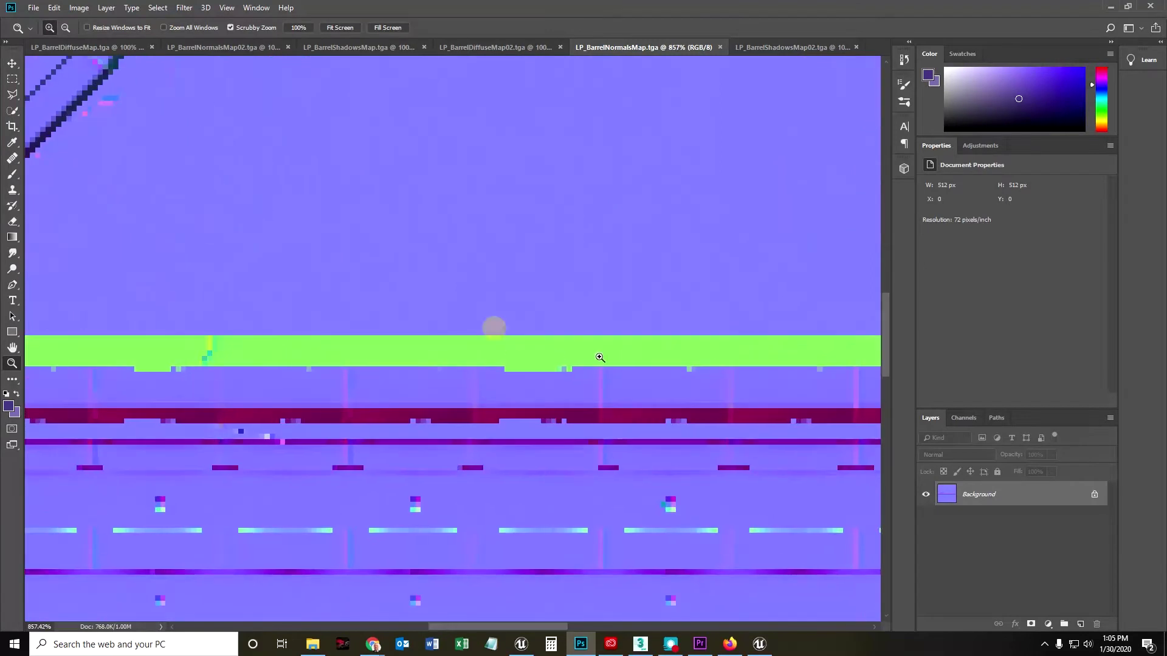
pyautogui.moveTo(673, 358); pyautogui.dragTo(567, 366)
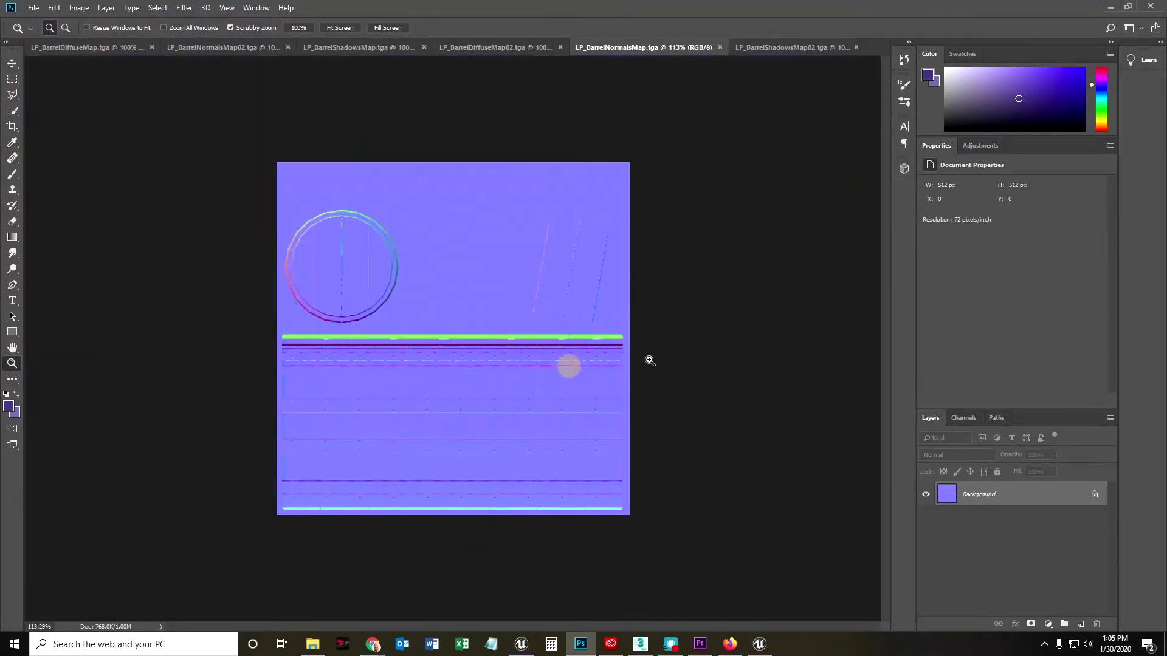
pyautogui.moveTo(450, 338); pyautogui.dragTo(478, 330)
pyautogui.moveTo(477, 448); pyautogui.dragTo(510, 279)
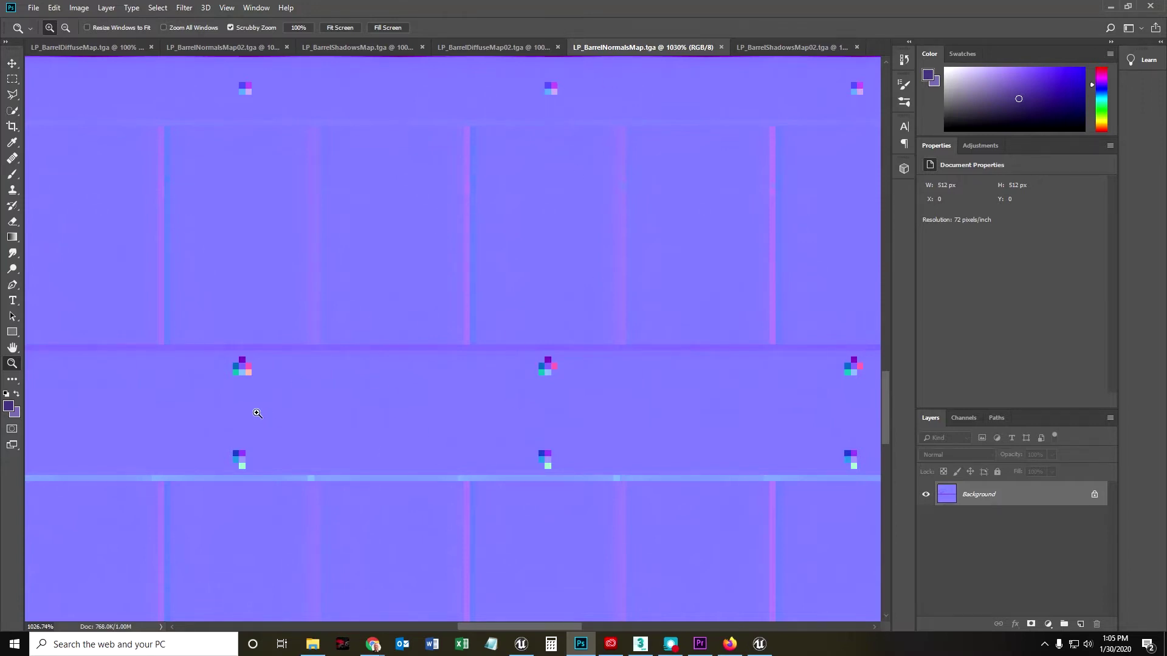
pyautogui.moveTo(526, 322); pyautogui.dragTo(448, 316)
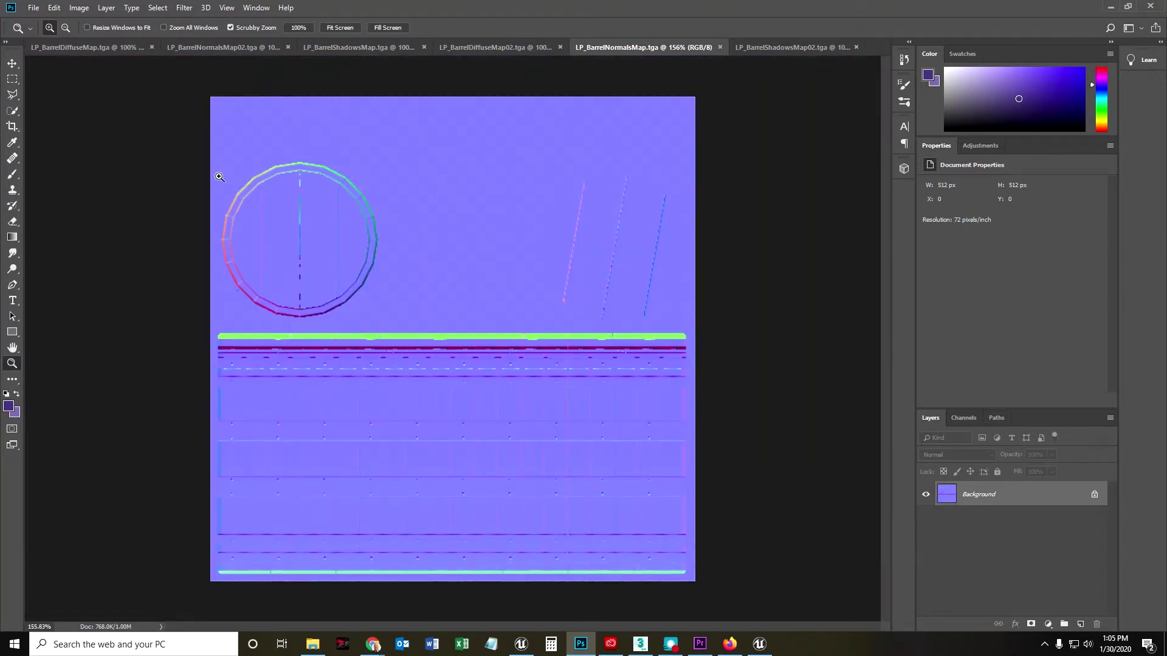
# - Examine the slanted plank lines of the second lid and the upper hoop rows in the normals map
pyautogui.moveTo(576, 238); pyautogui.dragTo(578, 238)
pyautogui.moveTo(645, 224); pyautogui.dragTo(661, 222)
pyautogui.keyDown('alt'); pyautogui.scroll(1, 661, 221); pyautogui.keyUp('alt')
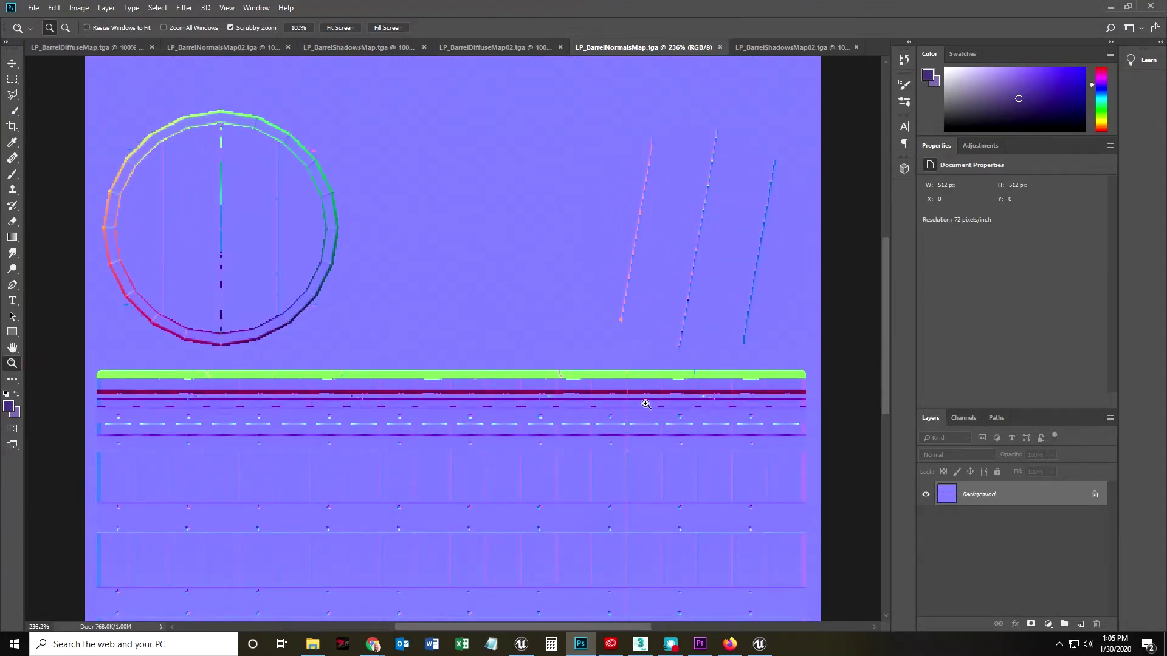
pyautogui.moveTo(316, 434); pyautogui.dragTo(383, 419)
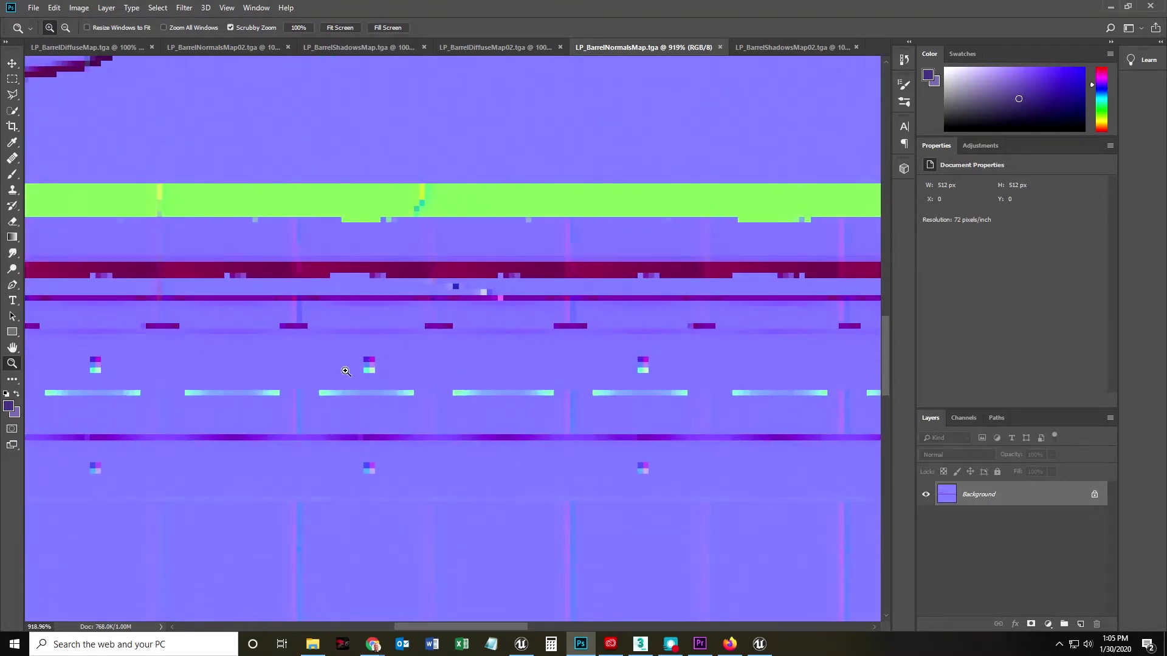
pyautogui.moveTo(599, 416); pyautogui.dragTo(619, 377)
pyautogui.moveTo(490, 384); pyautogui.dragTo(453, 389)
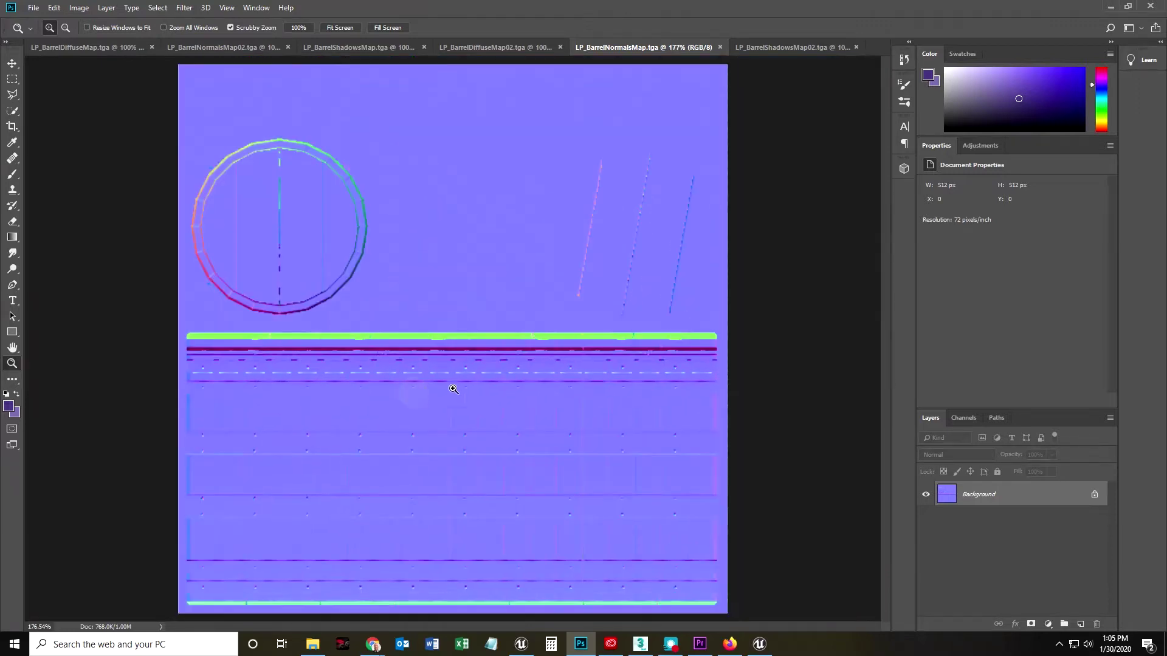
# - Inspect the lid areas in LP_BarrelShadowsMap02.tga and LP_BarrelDiffuseMap02.tga and compare them with the normals map
pyautogui.click(784, 48)
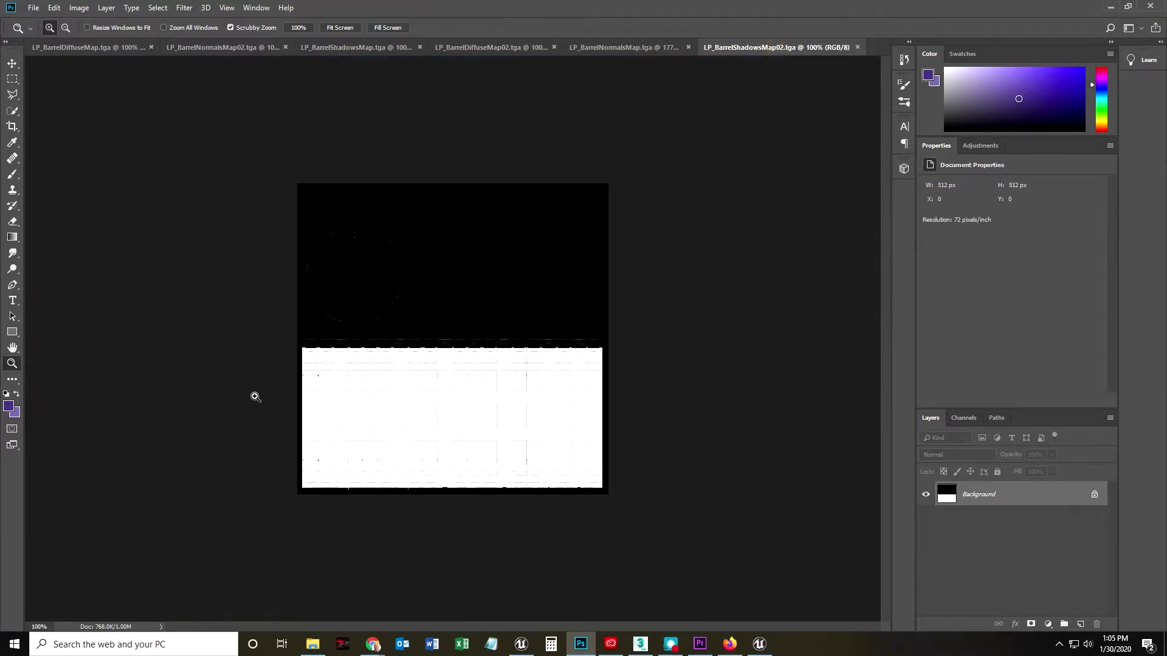
pyautogui.moveTo(300, 291); pyautogui.dragTo(362, 276)
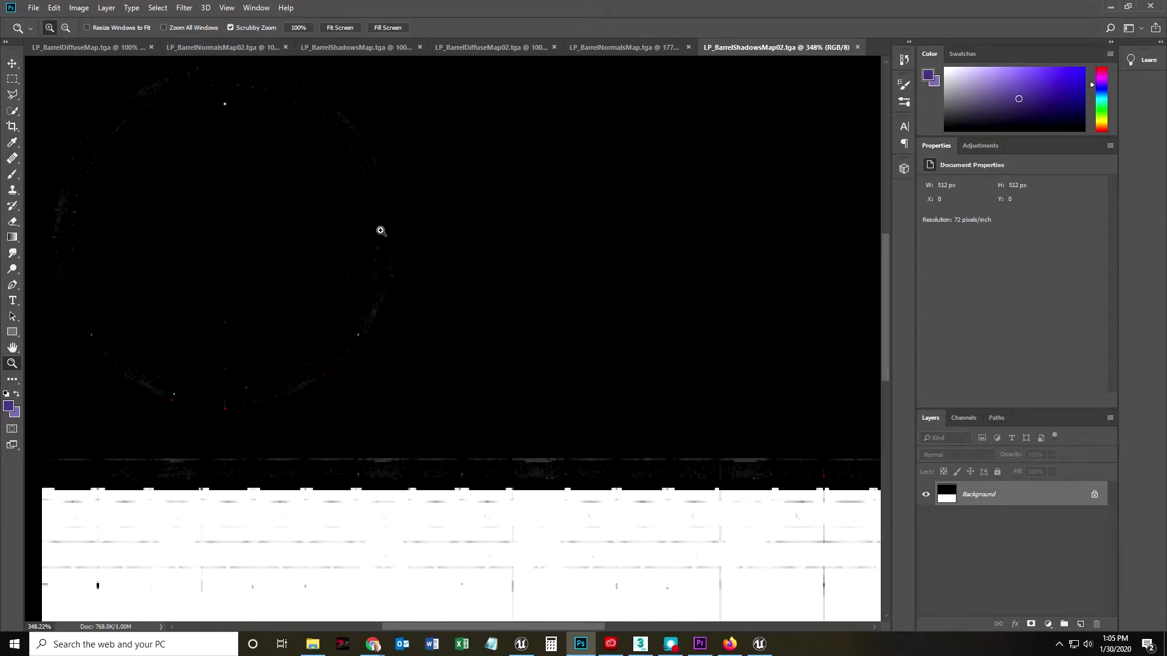
pyautogui.moveTo(428, 387)
pyautogui.mouseDown()
pyautogui.moveTo(378, 385)
pyautogui.moveTo(414, 382)
pyautogui.mouseUp()
pyautogui.click(463, 48)
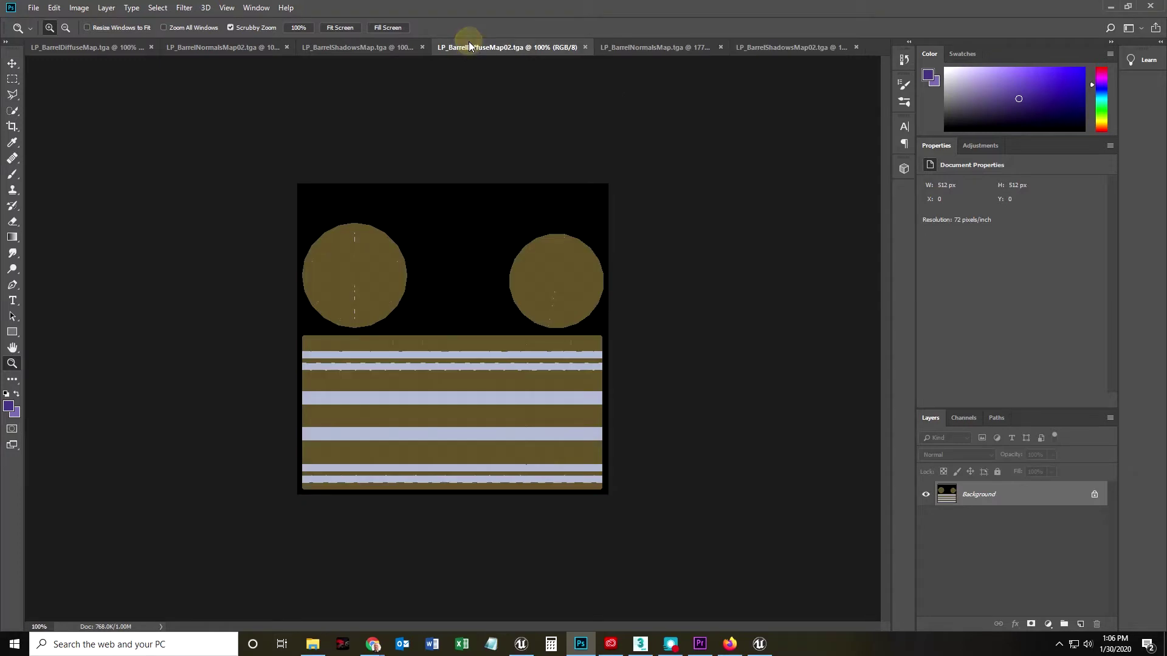
pyautogui.moveTo(320, 311); pyautogui.dragTo(402, 291)
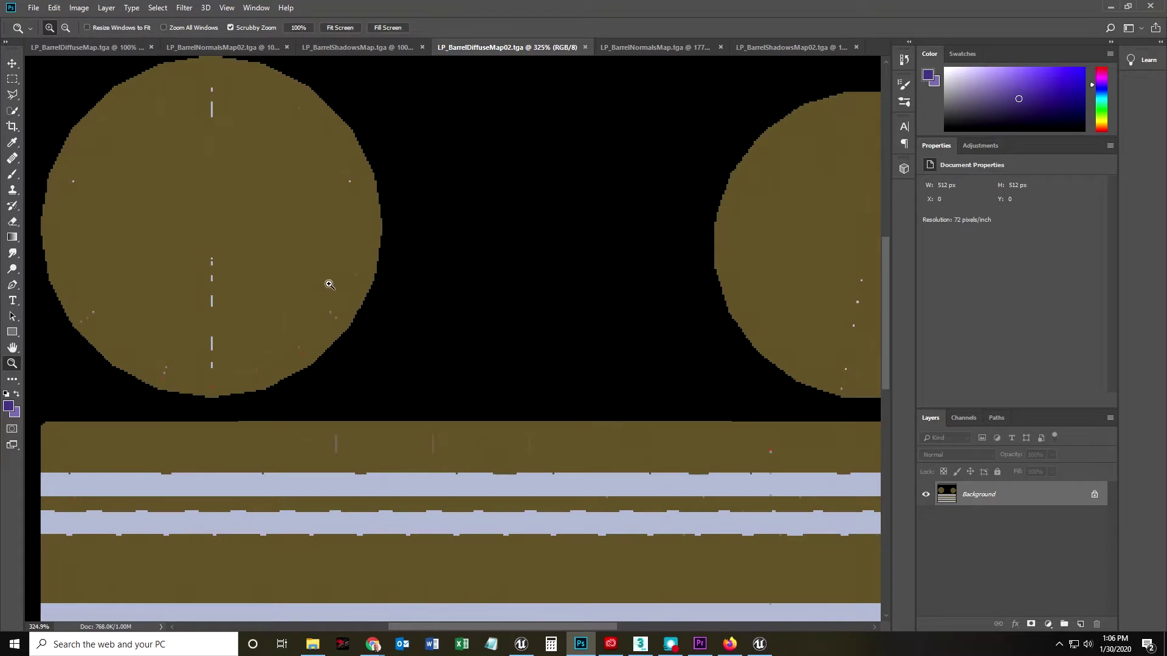
pyautogui.moveTo(329, 284); pyautogui.dragTo(268, 295)
pyautogui.click(767, 52)
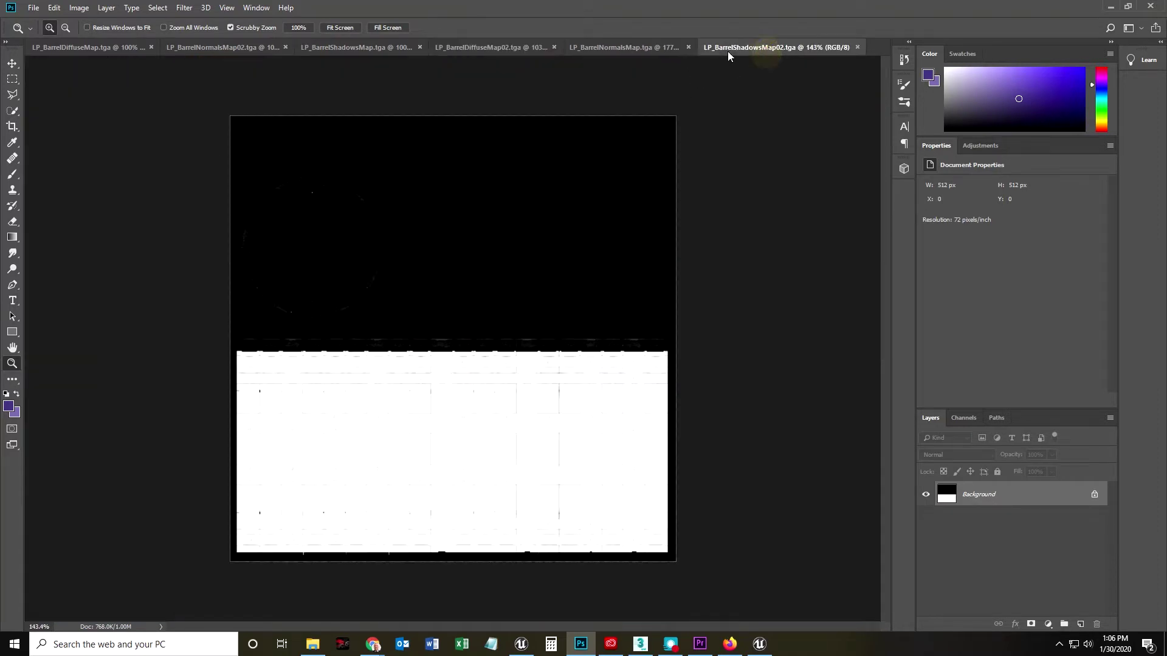
pyautogui.click(615, 50)
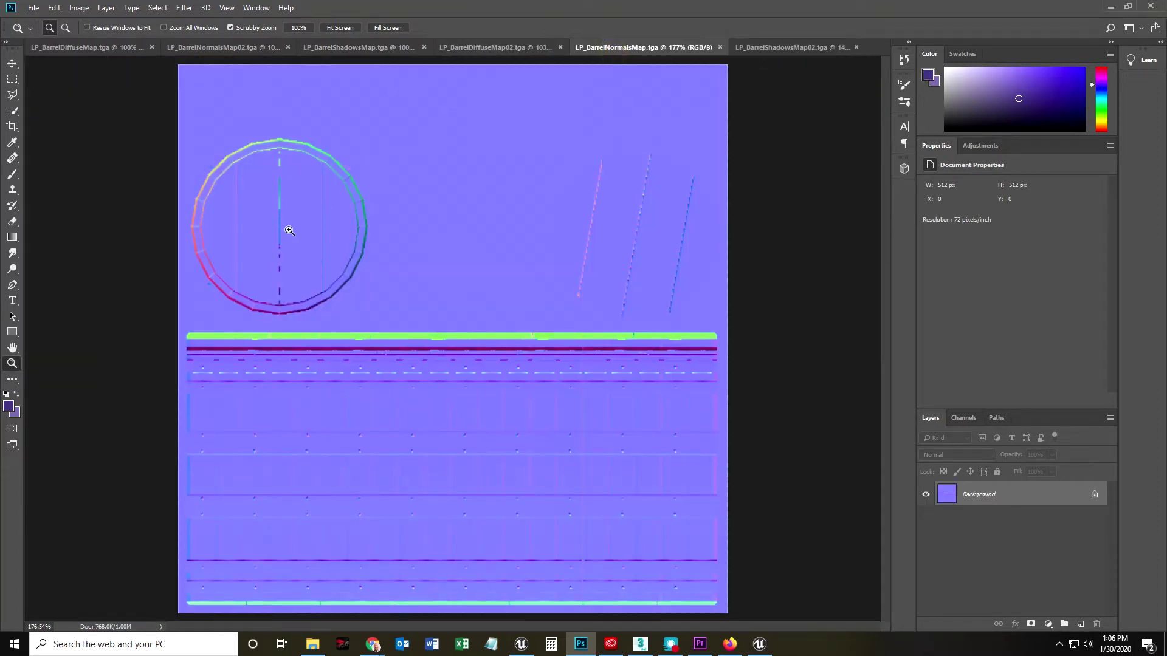
# - Return to 3ds Max and open LP_Barrel's Unwrap UVW modifier in the UV editor with polygon selection active
pyautogui.click(1111, 9)
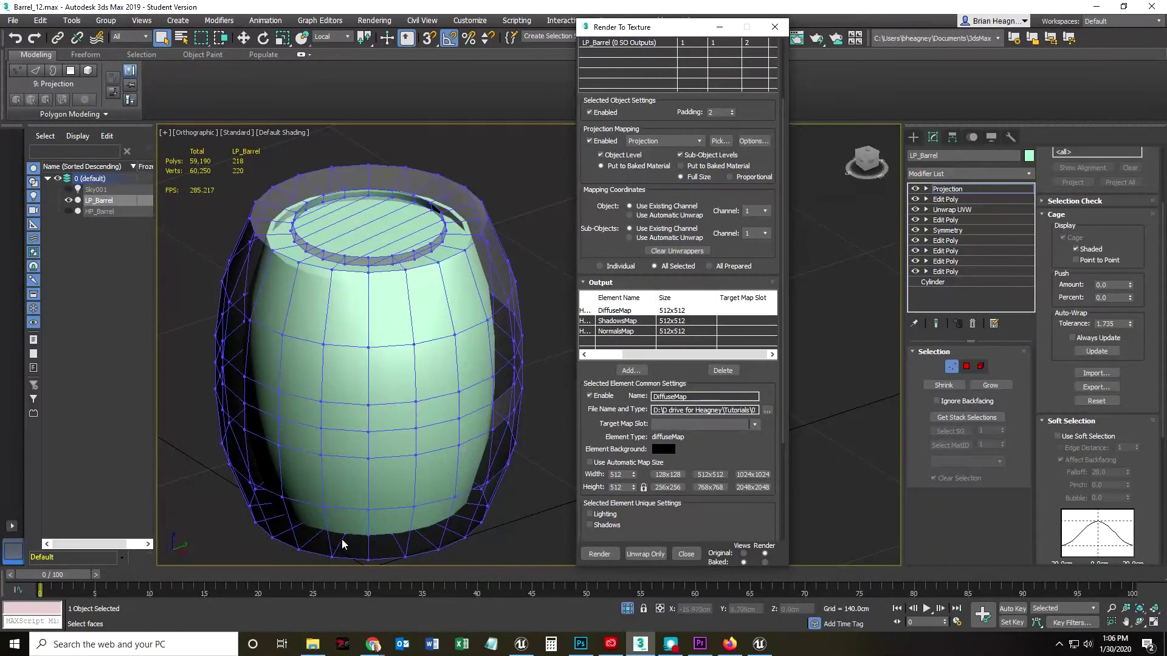
pyautogui.click(942, 189)
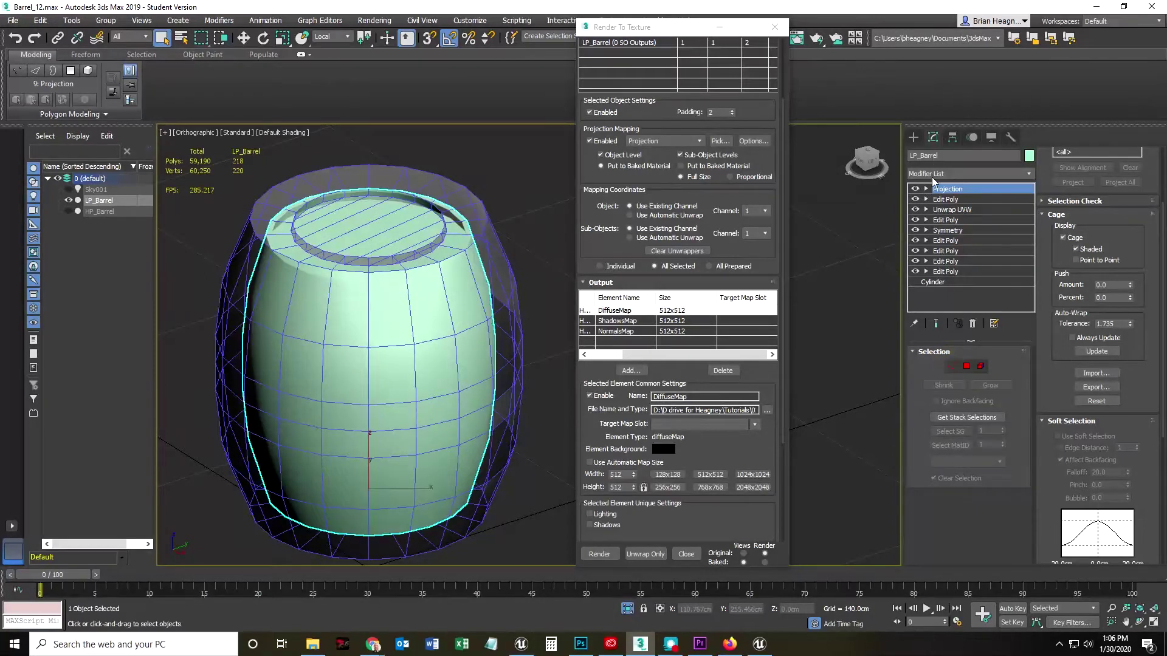
pyautogui.click(960, 209)
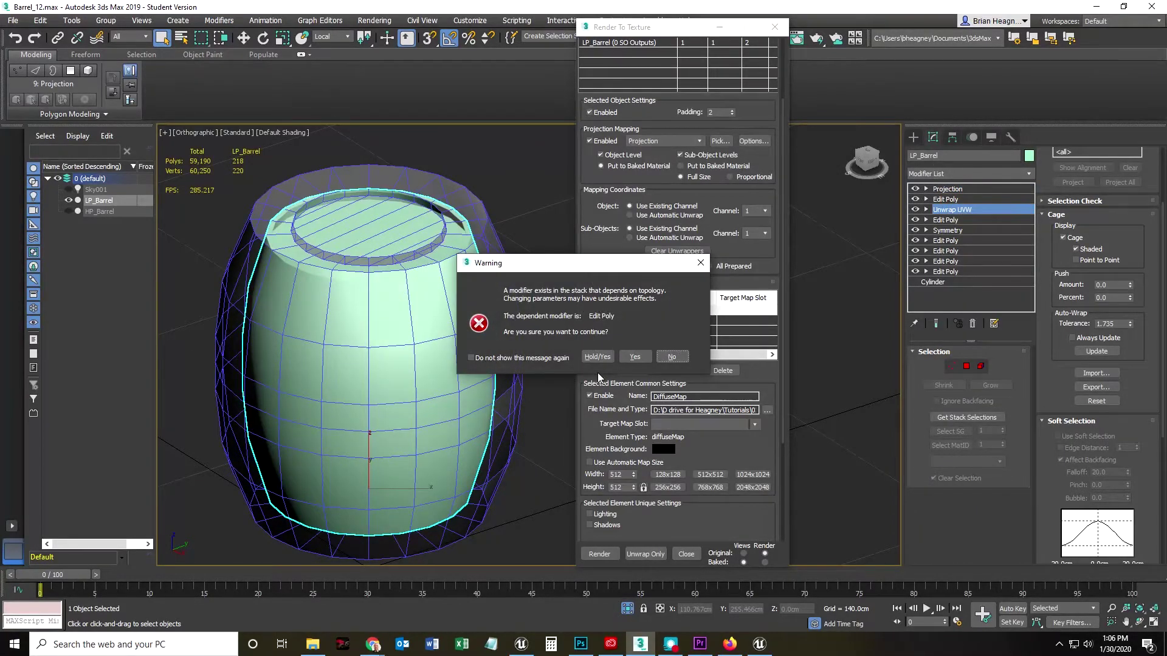
pyautogui.click(635, 357)
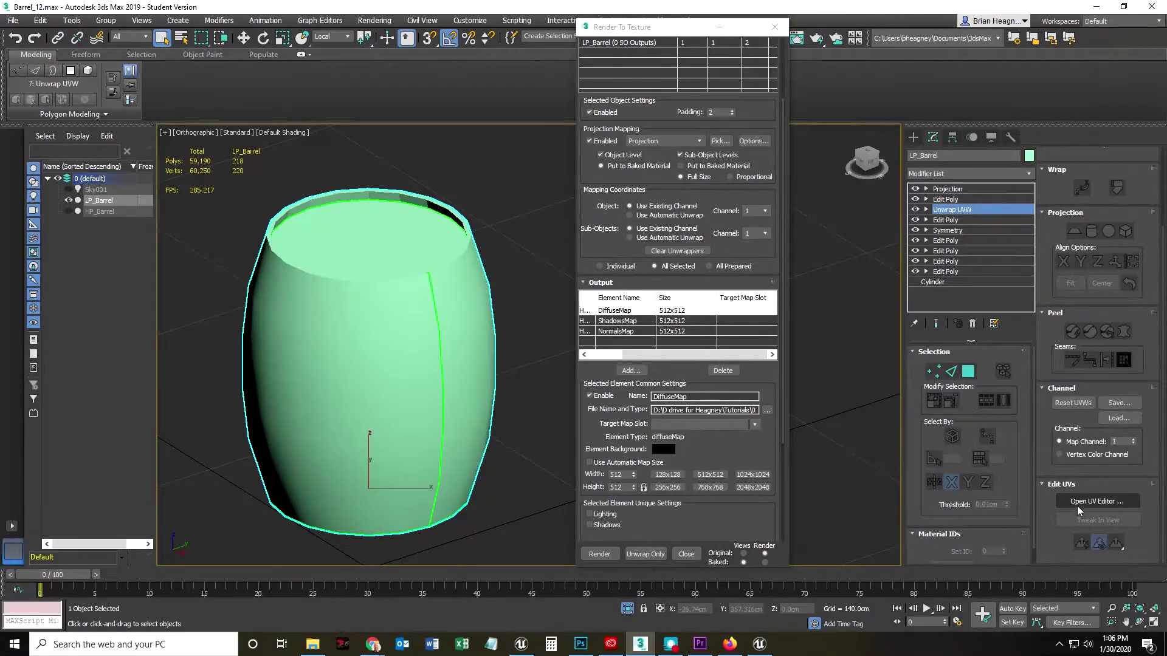
pyautogui.click(1085, 501)
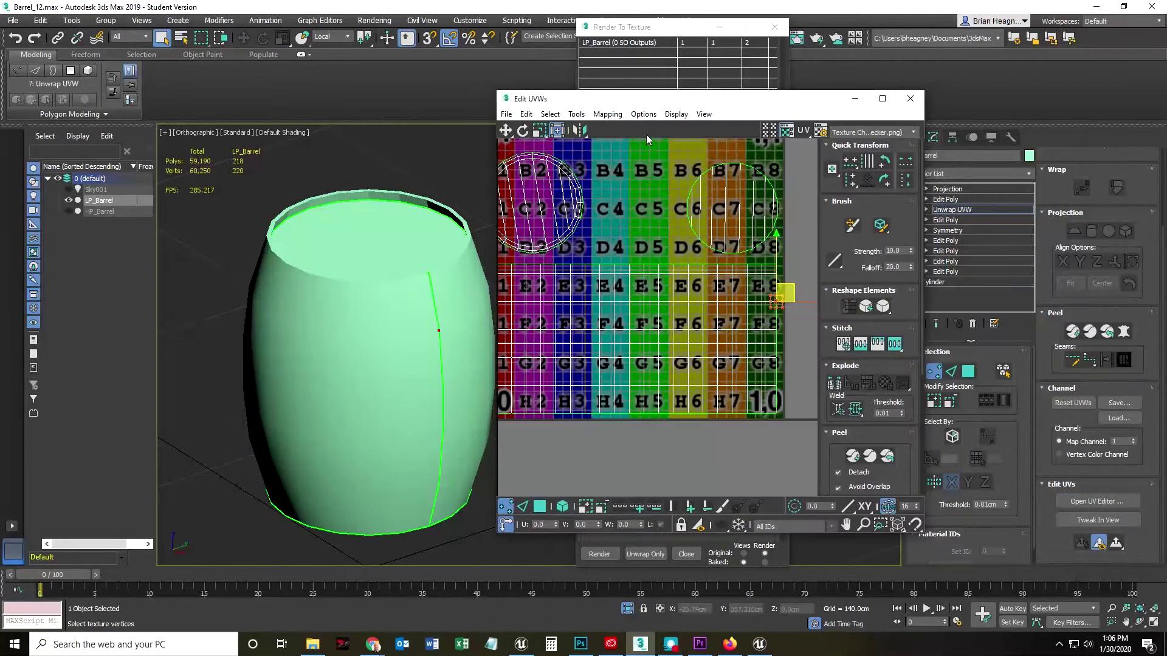
pyautogui.moveTo(652, 106); pyautogui.dragTo(671, 90)
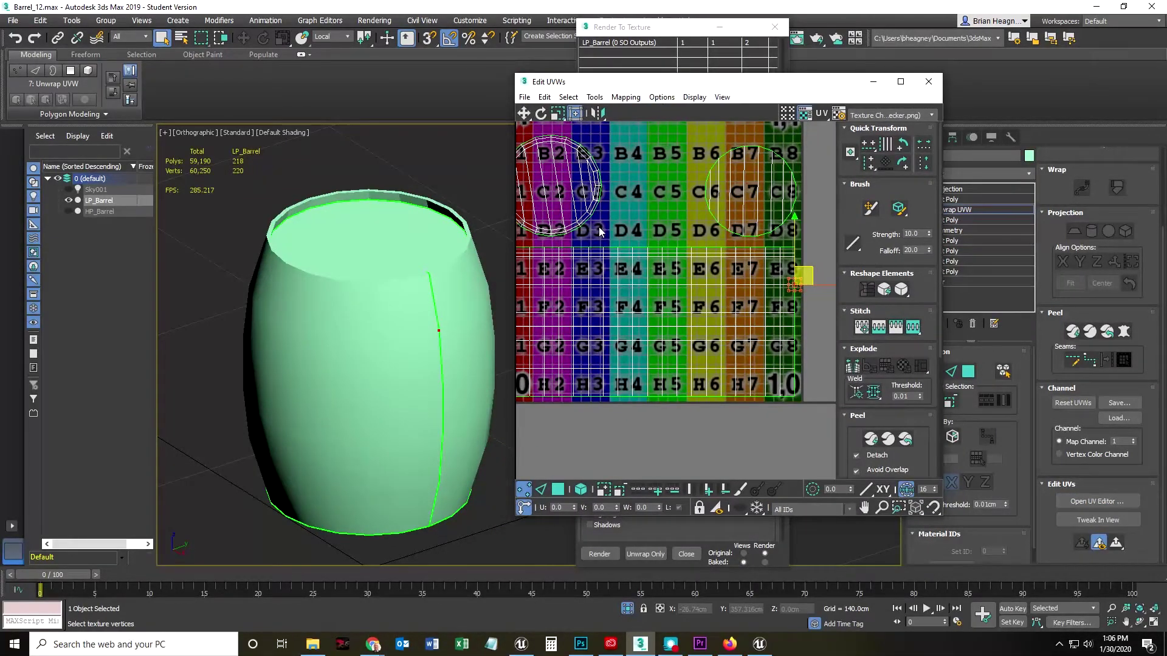
pyautogui.scroll(-1, 599, 231)
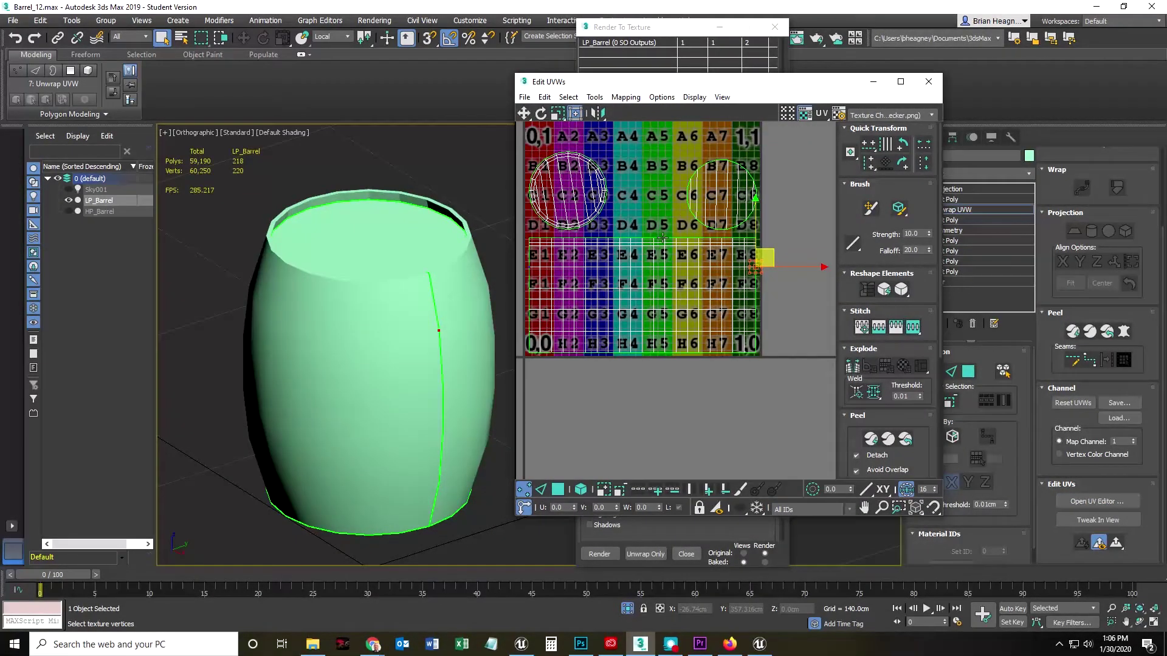
pyautogui.click(663, 237)
pyautogui.click(556, 491)
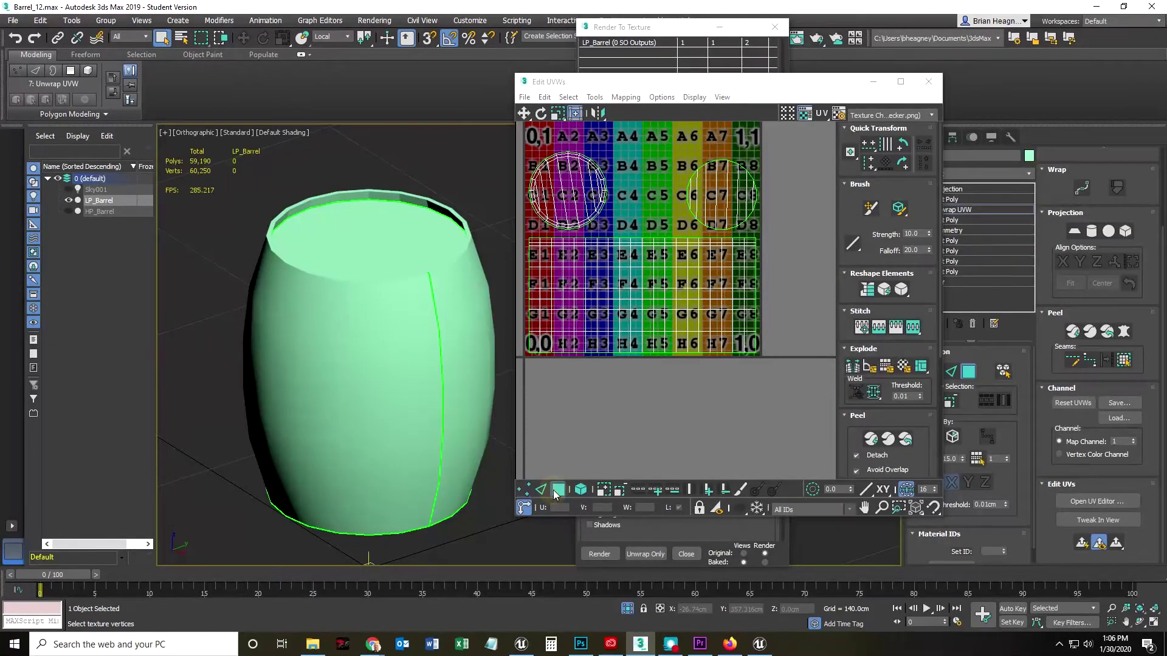
# - Select one plank face in each round UV island to check which end of the barrel it belongs to
pyautogui.click(726, 188)
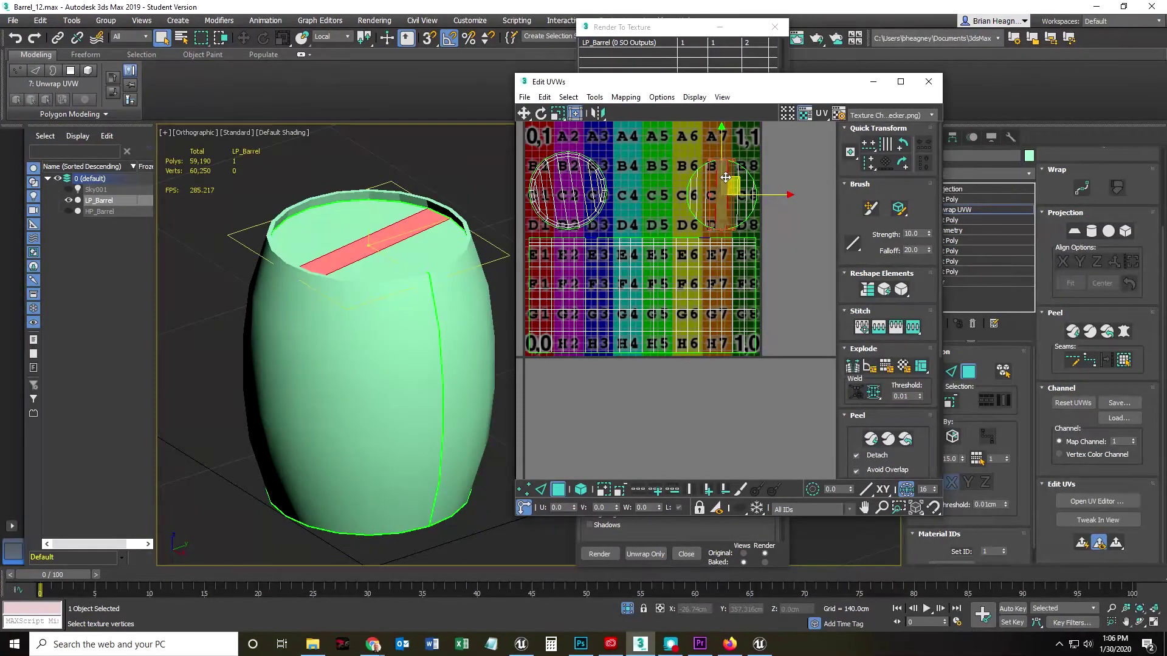
pyautogui.scroll(3, 726, 173)
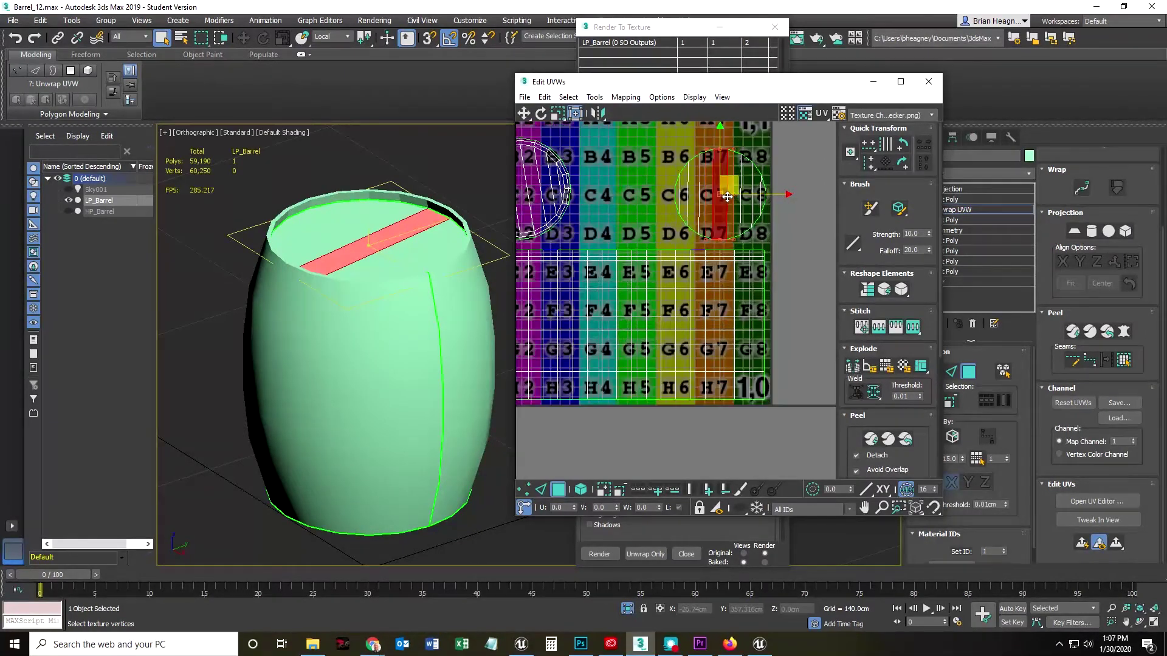
pyautogui.moveTo(592, 180); pyautogui.dragTo(752, 172, button='middle')
pyautogui.click(644, 182)
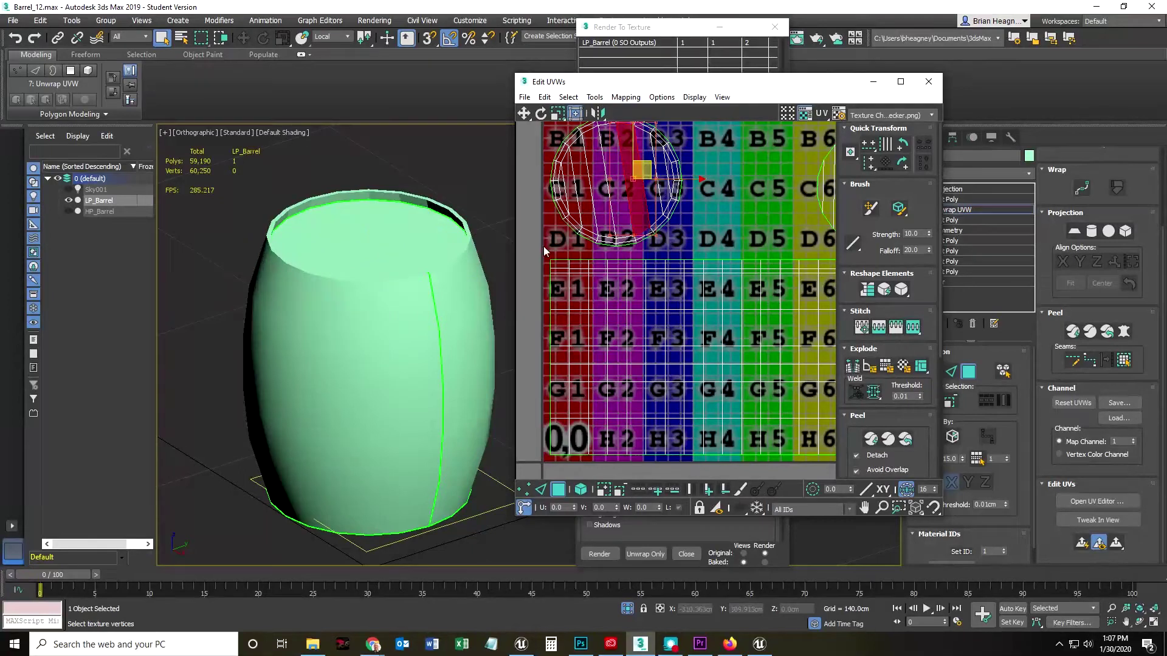
pyautogui.keyDown('alt'); pyautogui.moveTo(469, 344); pyautogui.dragTo(428, 183, button='middle'); pyautogui.keyUp('alt')
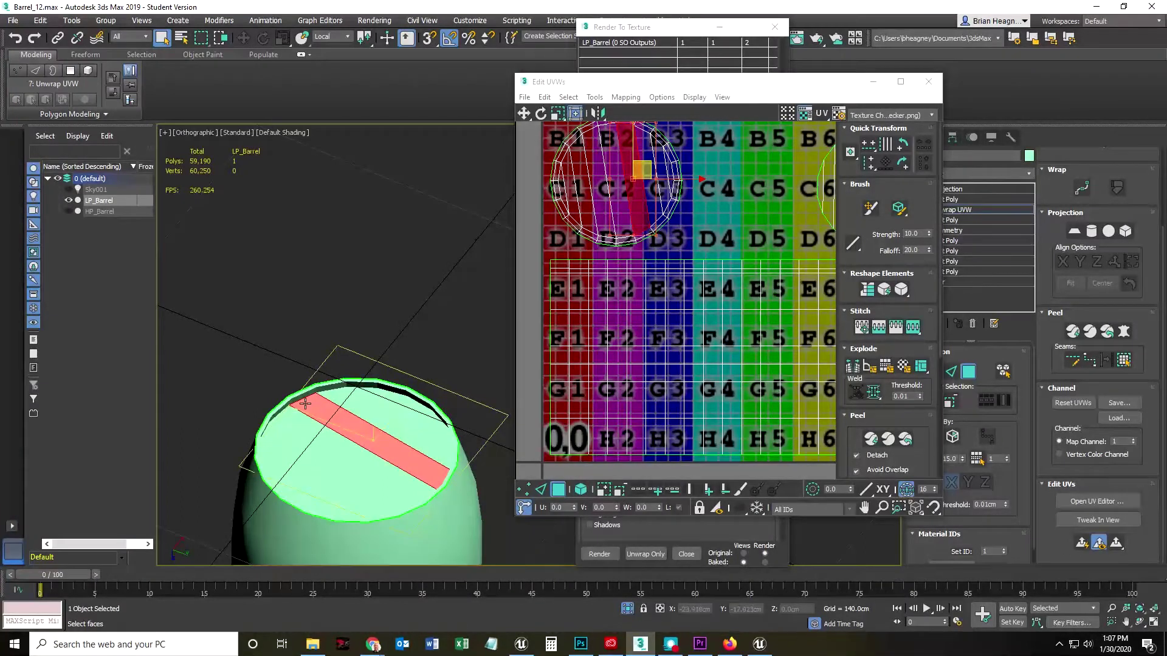
pyautogui.moveTo(426, 293); pyautogui.dragTo(385, 312, button='middle')
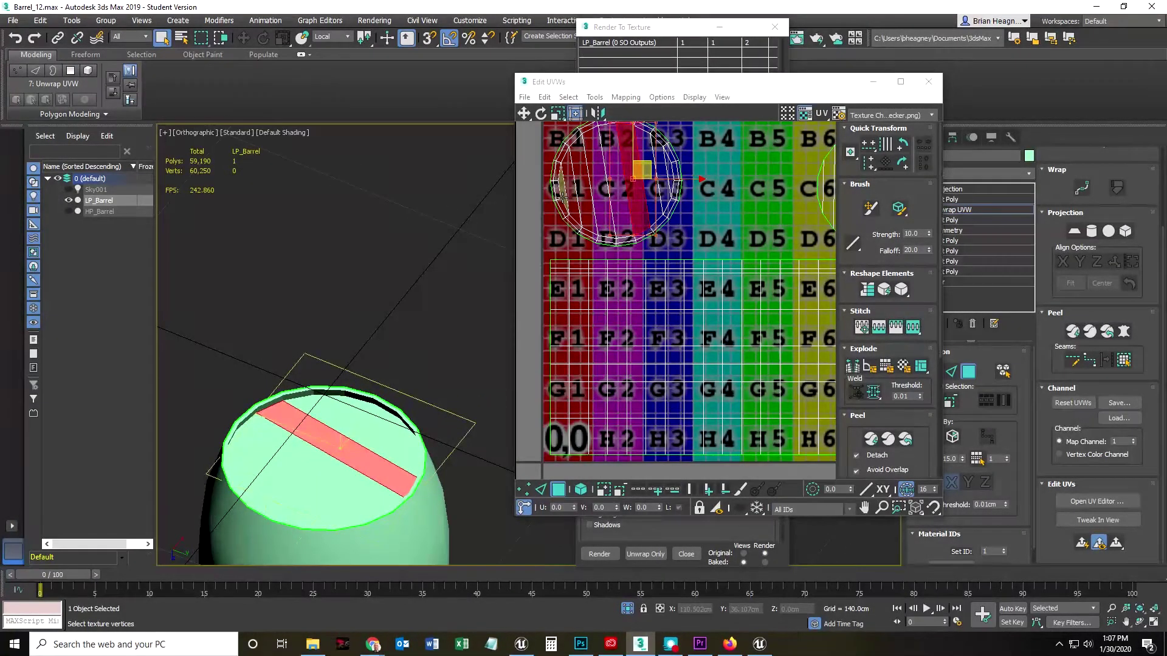
# - Select all nine plank faces of the barrel's bottom end in the round UV island over checker cells B1 to D3
pyautogui.click(560, 201)
pyautogui.keyDown('ctrl'); pyautogui.click(572, 195); pyautogui.keyUp('ctrl')
pyautogui.keyDown('ctrl'); pyautogui.click(585, 192); pyautogui.keyUp('ctrl')
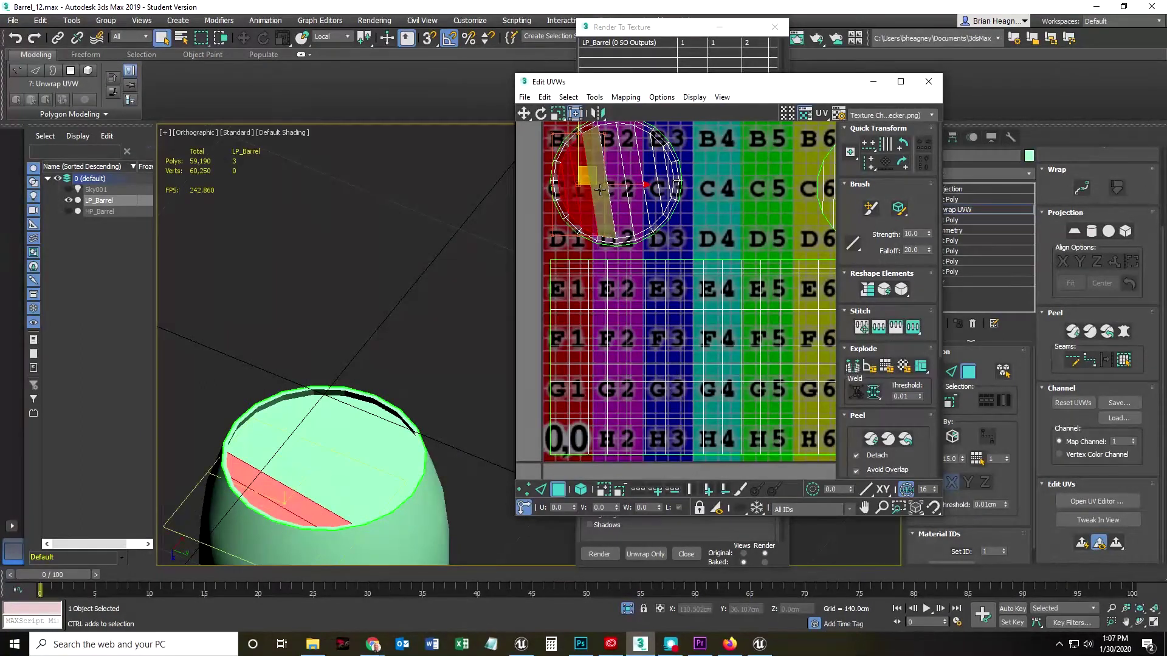
pyautogui.keyDown('ctrl'); pyautogui.click(600, 188); pyautogui.keyUp('ctrl')
pyautogui.keyDown('ctrl'); pyautogui.click(619, 187); pyautogui.keyUp('ctrl')
pyautogui.keyDown('ctrl'); pyautogui.click(637, 186); pyautogui.keyUp('ctrl')
pyautogui.keyDown('ctrl'); pyautogui.click(655, 185); pyautogui.keyUp('ctrl')
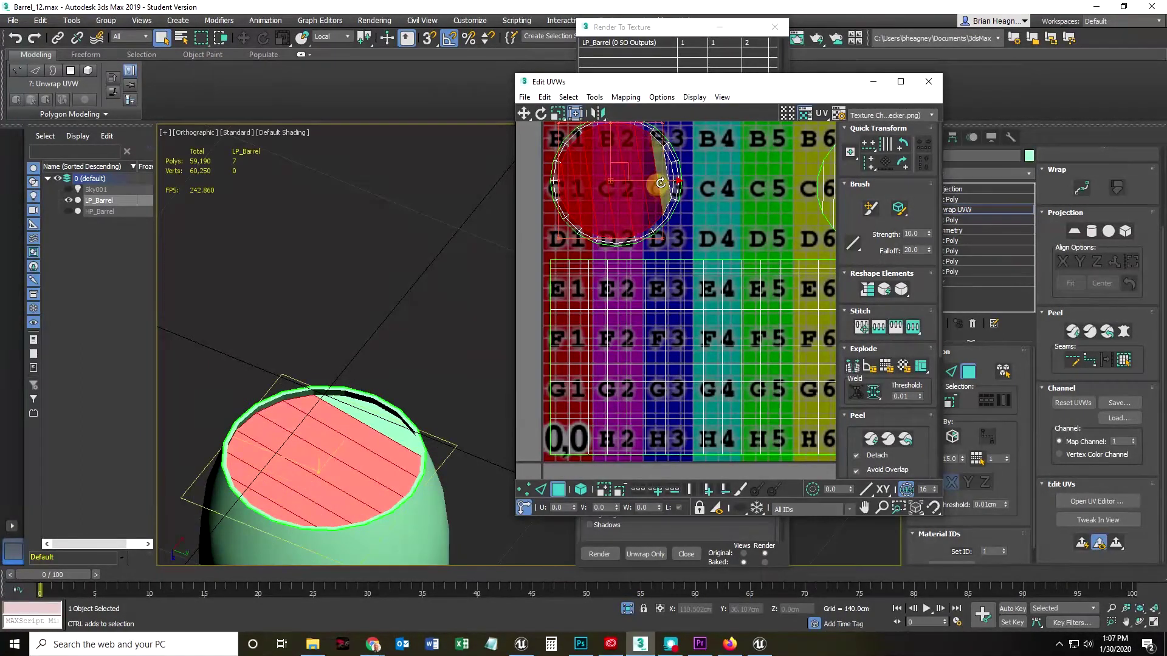
pyautogui.keyDown('ctrl'); pyautogui.click(668, 177); pyautogui.keyUp('ctrl')
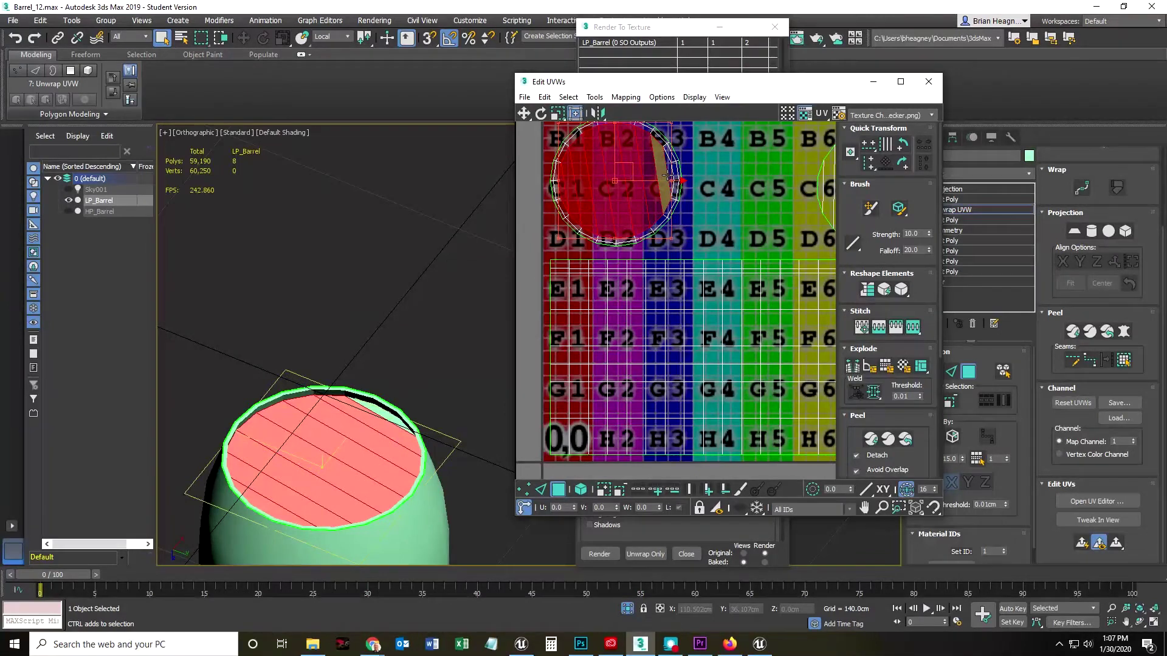
pyautogui.keyDown('ctrl'); pyautogui.click(673, 195); pyautogui.keyUp('ctrl')
pyautogui.moveTo(739, 194); pyautogui.dragTo(735, 203, button='middle')
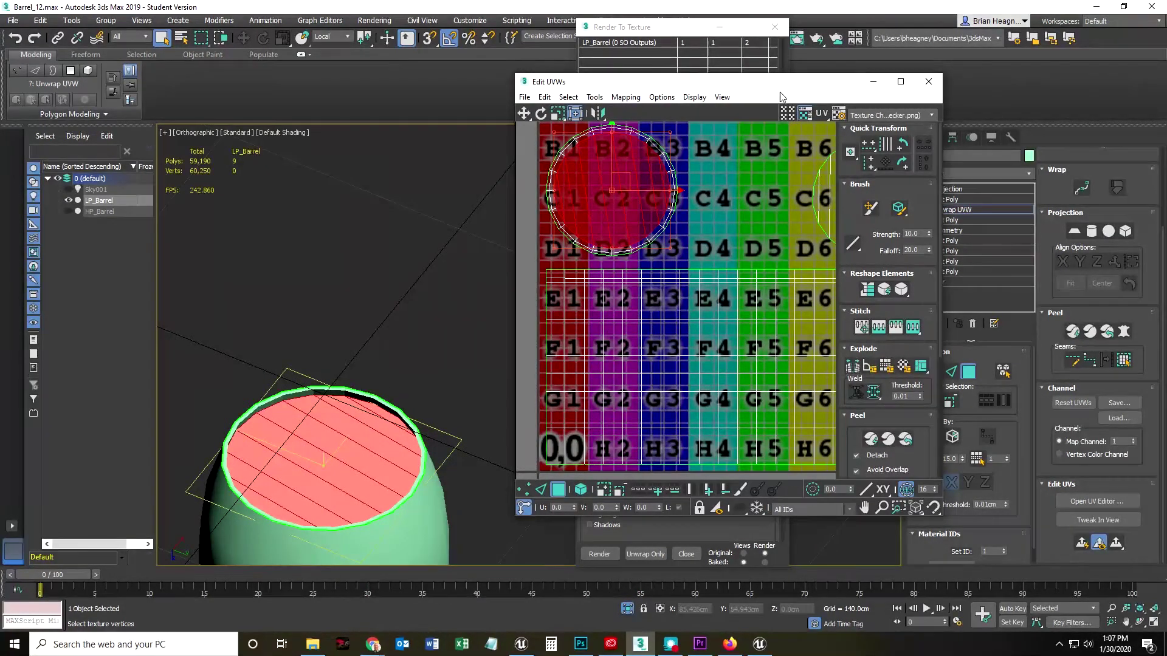
pyautogui.moveTo(699, 78); pyautogui.dragTo(644, 66)
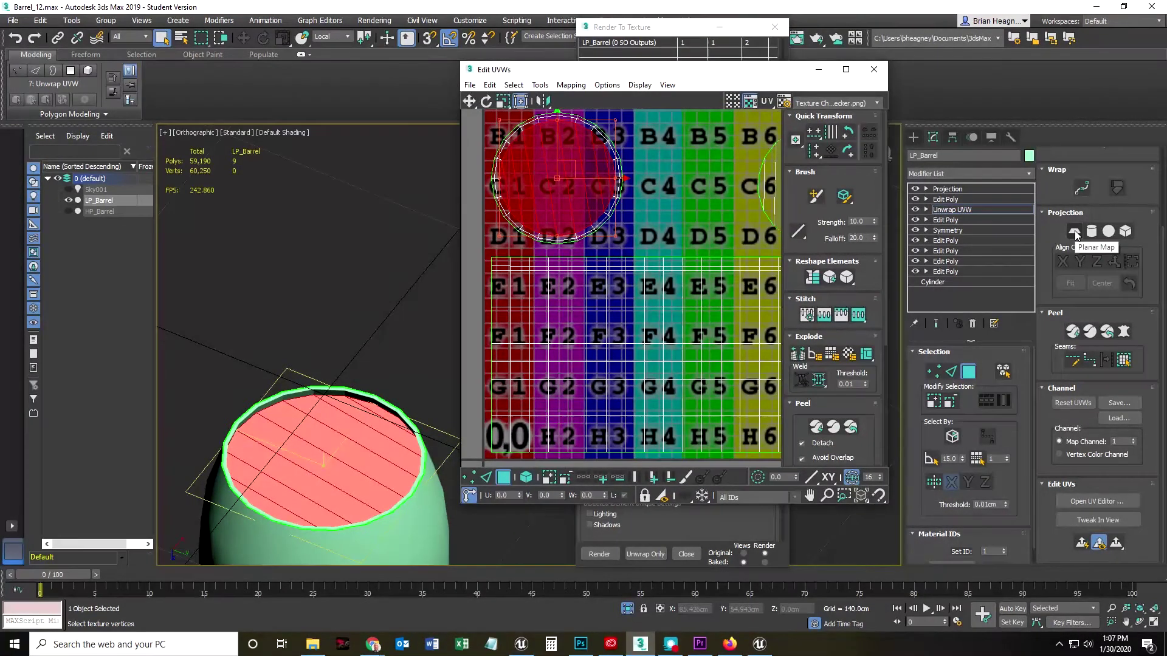
# - Apply a planar mapping to the selected bottom lid faces and fit the projection to them
pyautogui.click(1075, 232)
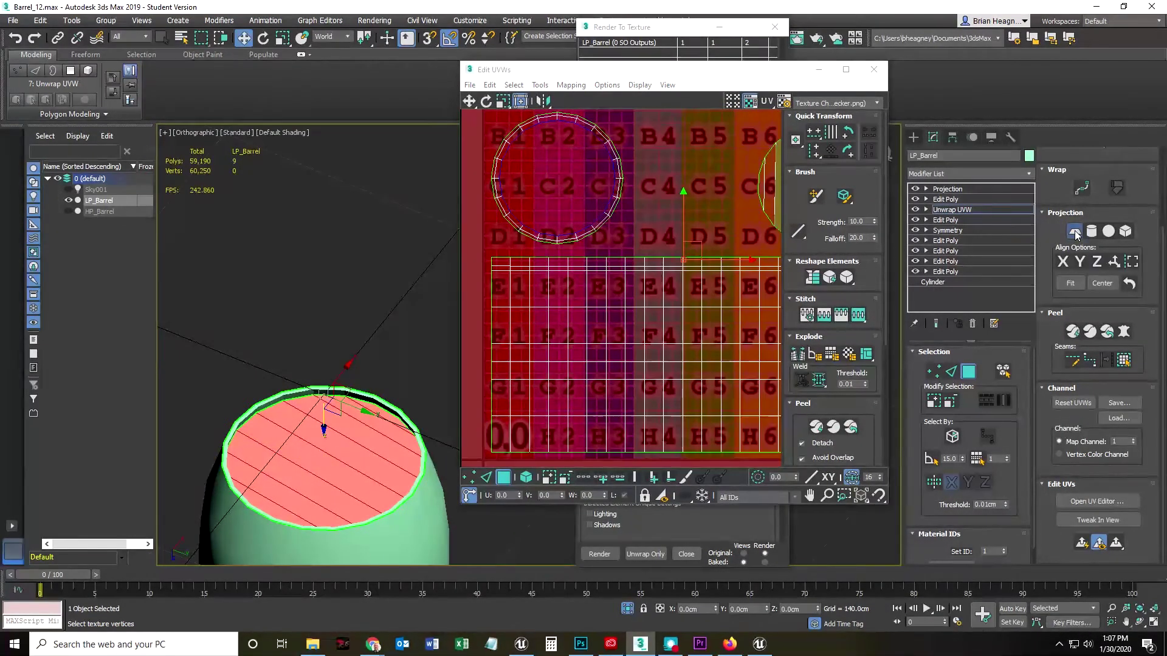
pyautogui.scroll(-10, 652, 389)
pyautogui.scroll(-4, 652, 387)
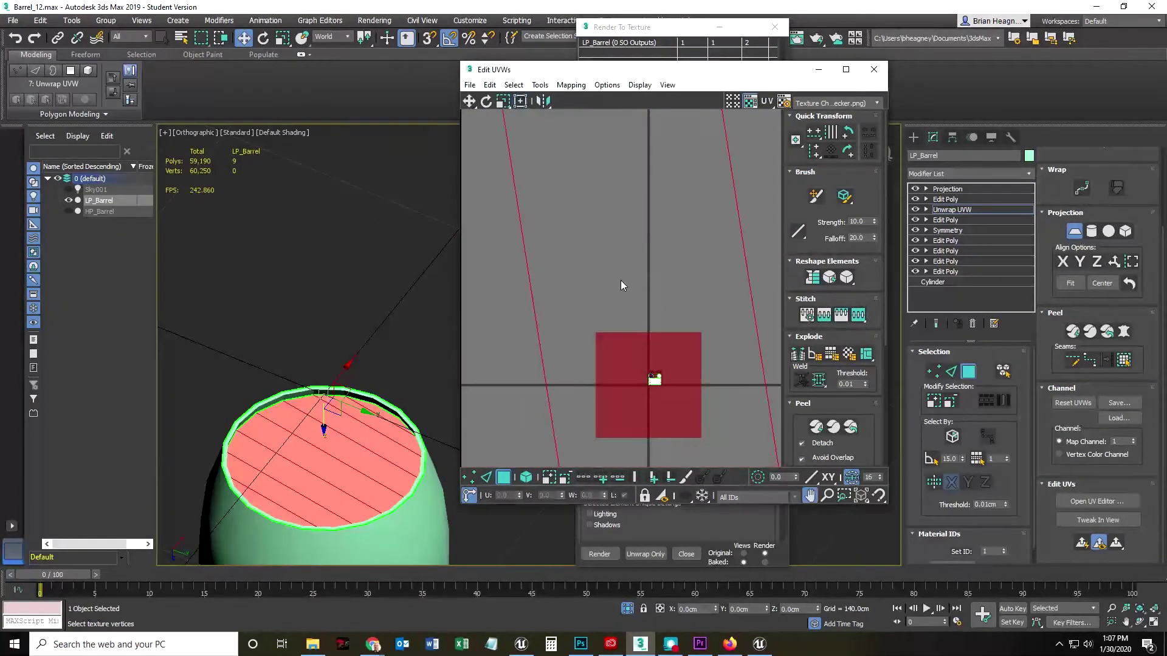
pyautogui.scroll(-10, 602, 347)
pyautogui.scroll(1, 598, 360)
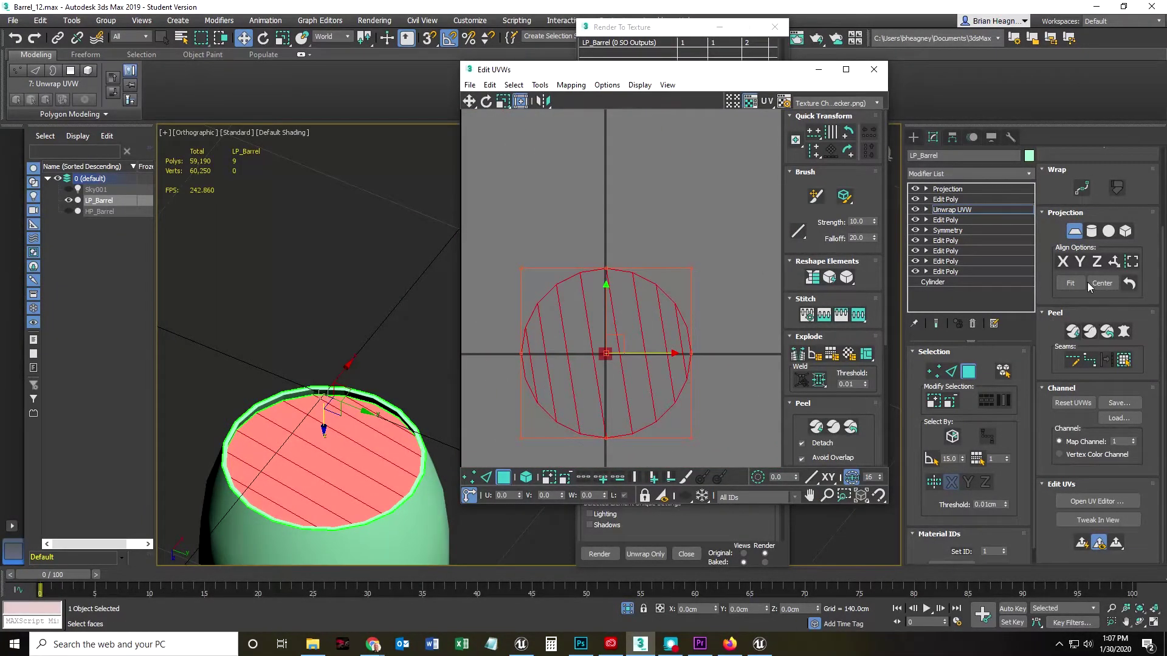
pyautogui.click(1071, 284)
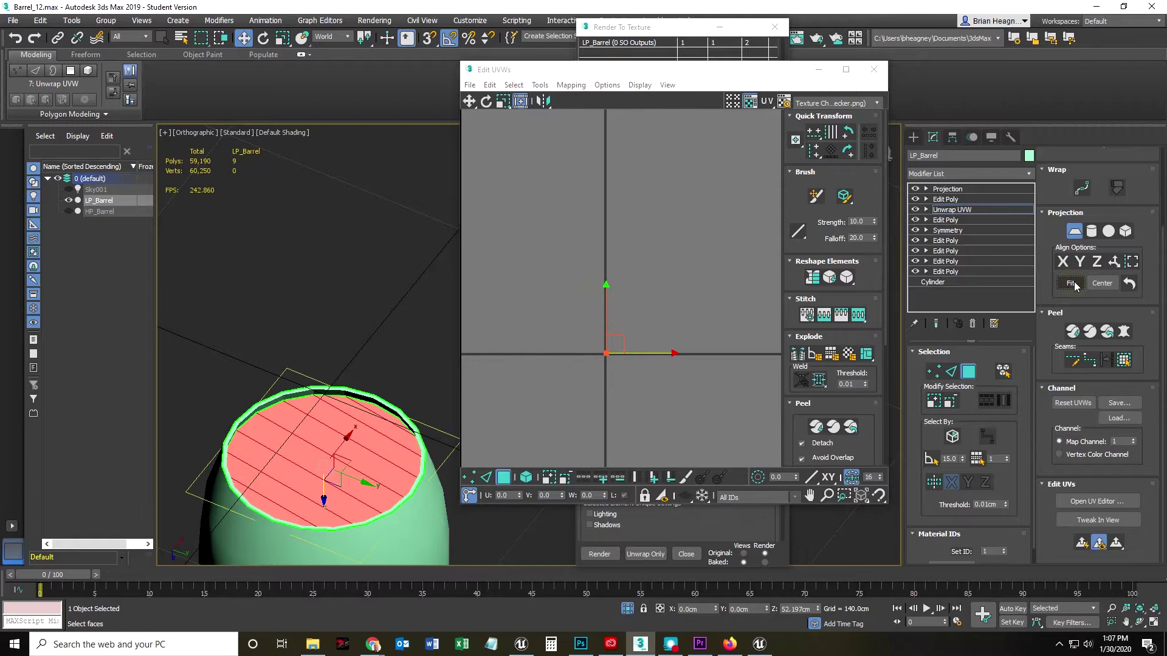
pyautogui.scroll(8, 614, 377)
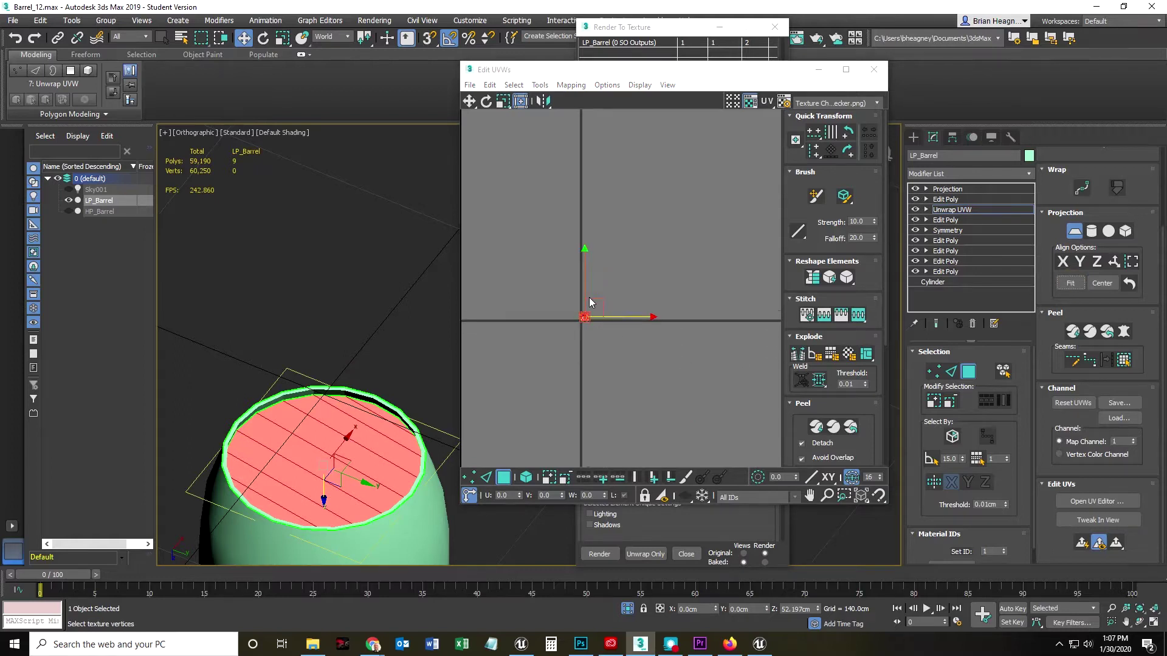
pyautogui.click(1076, 232)
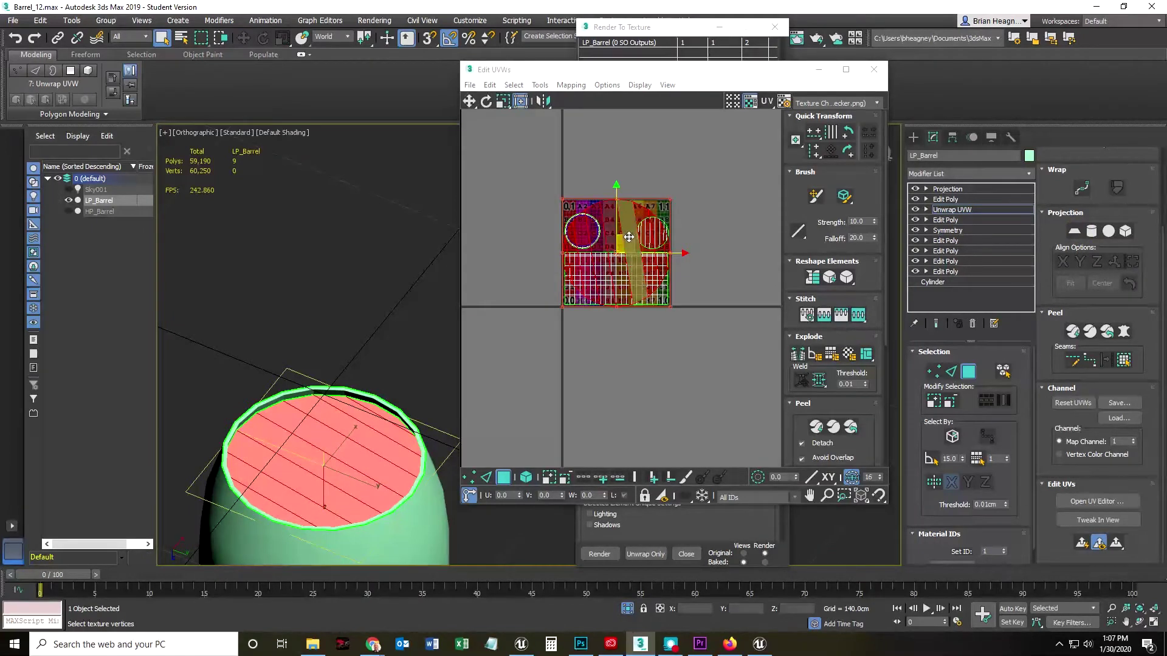
# - Move the remapped bottom lid island off the checker tile into the empty UV space beyond its 1,1 corner
pyautogui.moveTo(629, 232); pyautogui.dragTo(724, 131)
pyautogui.moveTo(698, 300); pyautogui.dragTo(646, 286, button='middle')
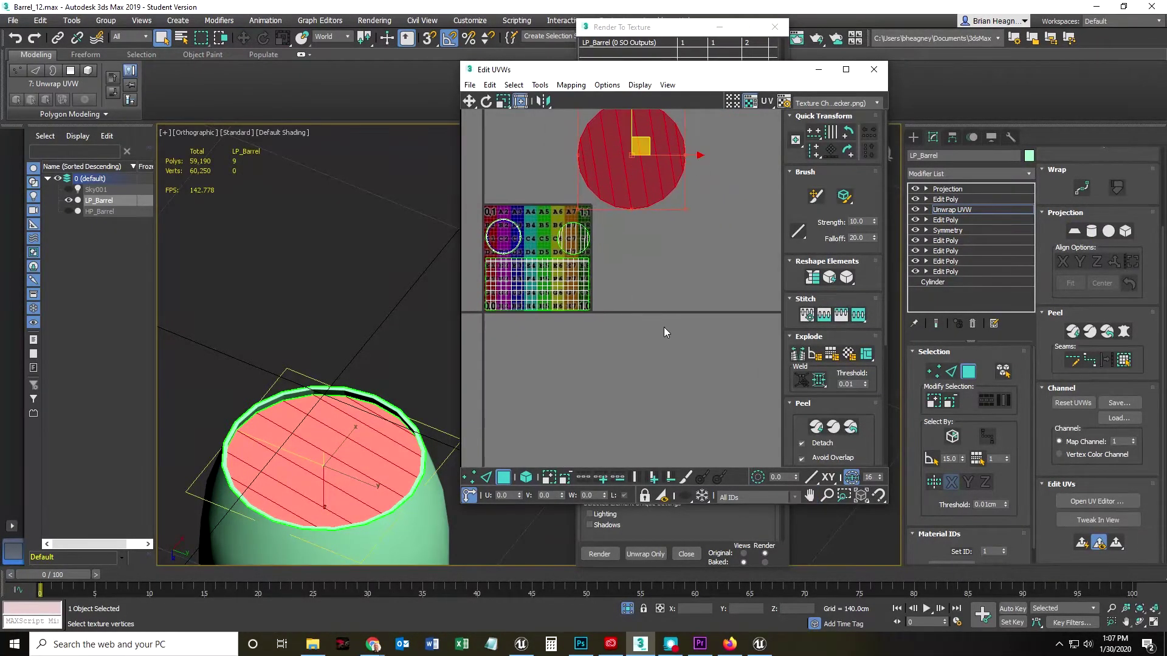
pyautogui.scroll(1, 560, 238)
pyautogui.scroll(-1, 563, 237)
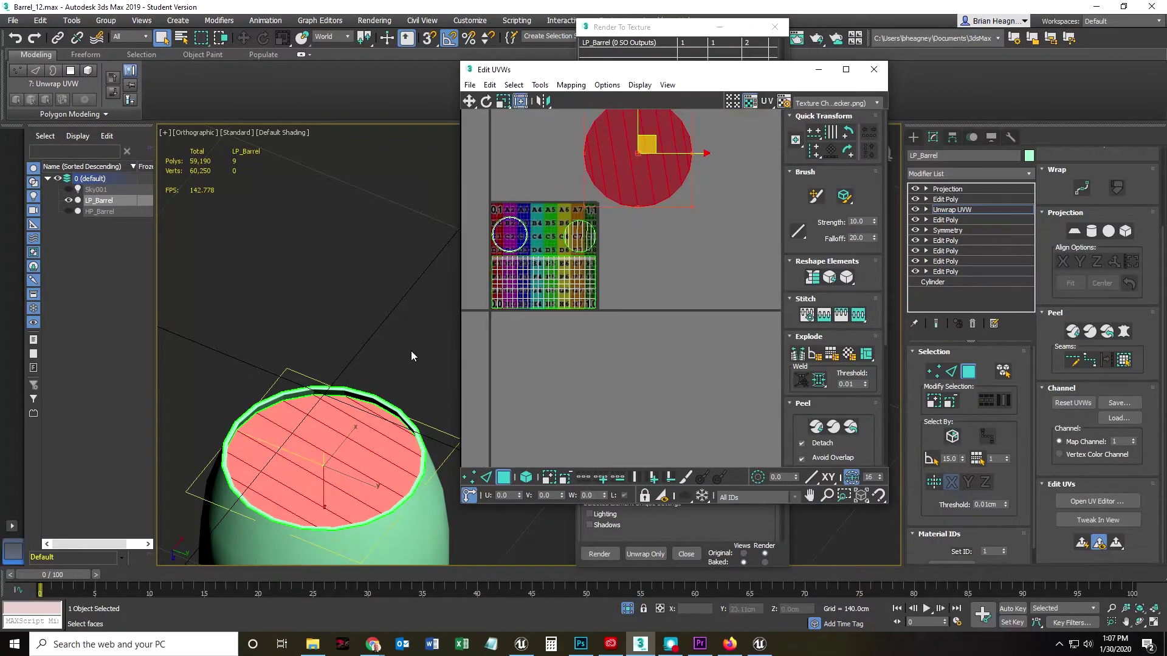
# - Display the UV_Checker.png texture on the barrel and view the remapped lid face-on to examine the checker's orientation
pyautogui.click(836, 103)
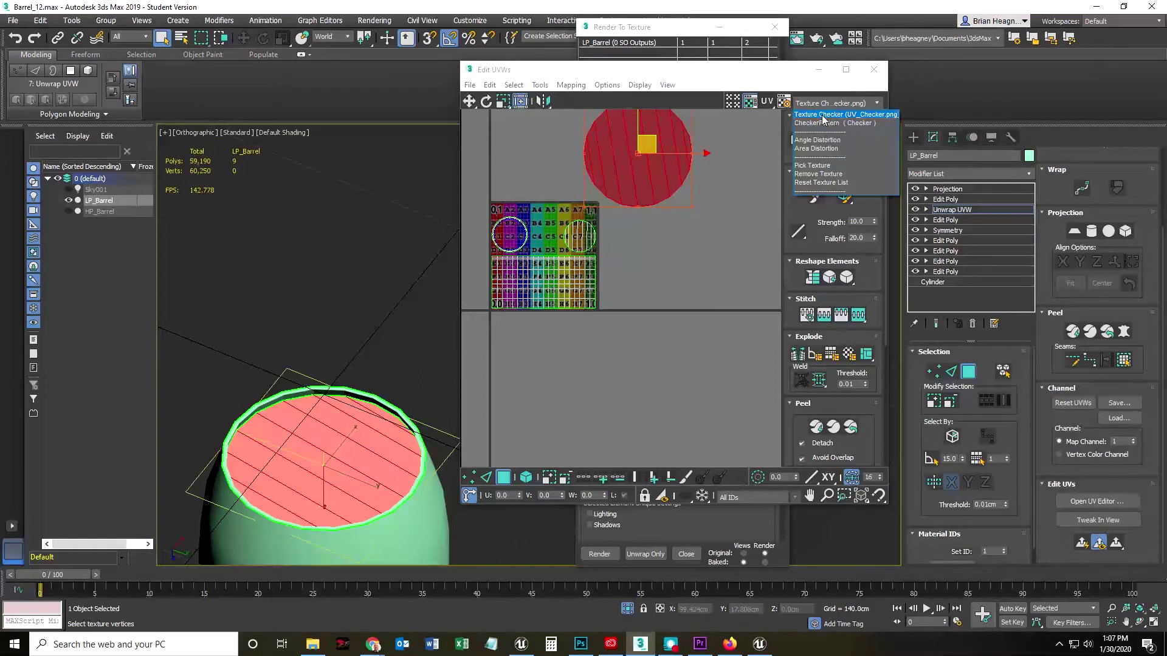
pyautogui.click(824, 115)
pyautogui.scroll(5, 334, 416)
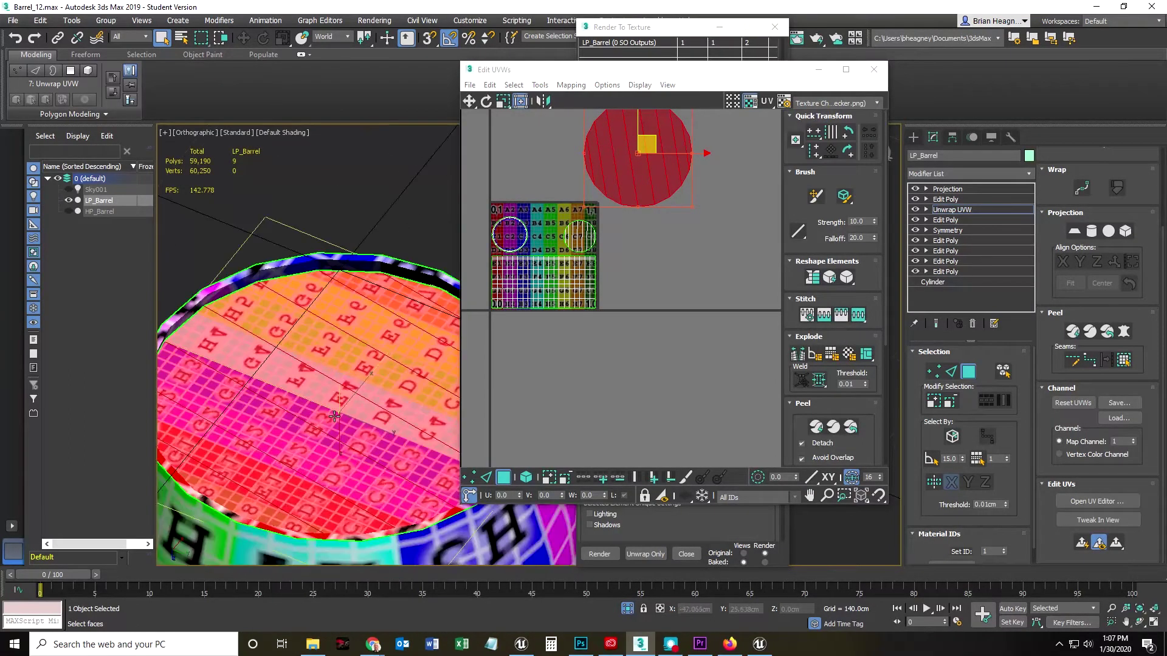
pyautogui.scroll(3, 333, 417)
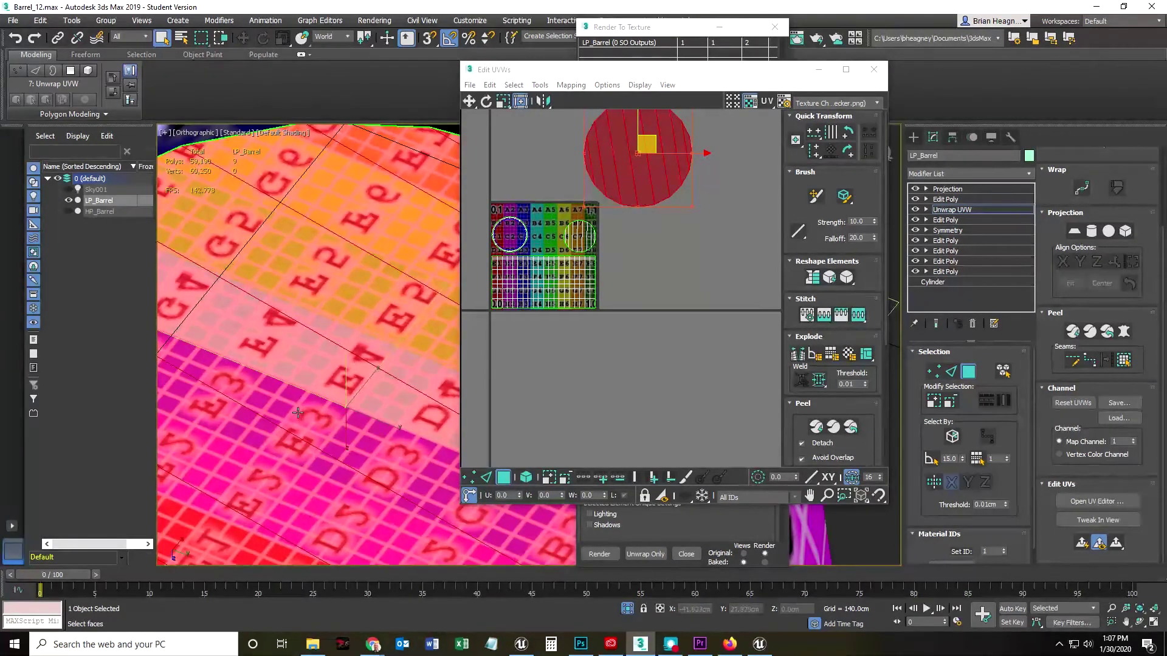
pyautogui.moveTo(652, 348); pyautogui.dragTo(647, 402, button='middle')
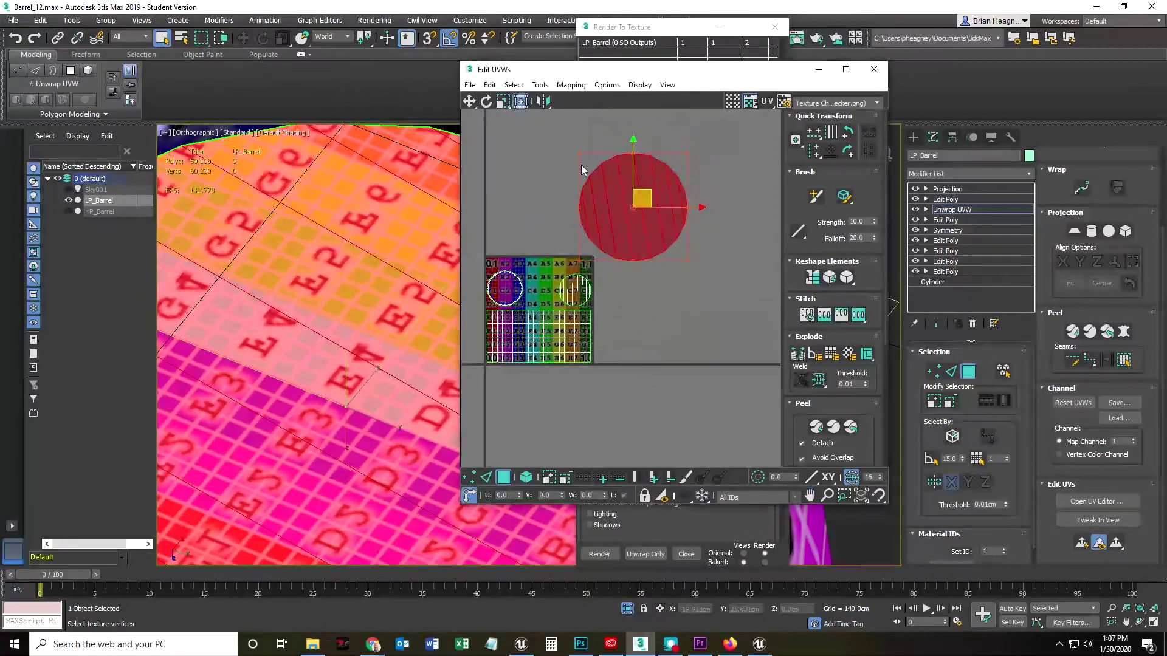
pyautogui.scroll(-4, 327, 383)
pyautogui.keyDown('alt'); pyautogui.moveTo(320, 441); pyautogui.dragTo(614, 462, button='middle'); pyautogui.keyUp('alt')
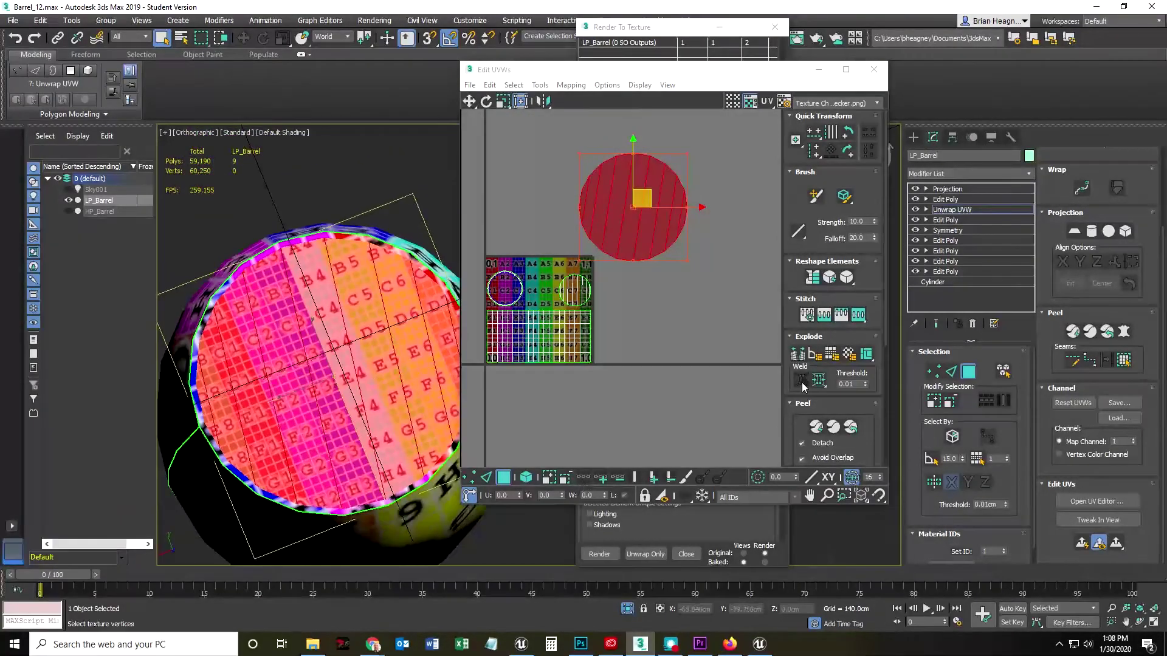
# - With element selection on, rotate the remapped lid island about 9 degrees counterclockwise so its planks stand vertical, and deselect it
pyautogui.click(658, 331)
pyautogui.scroll(4, 607, 233)
pyautogui.click(609, 246)
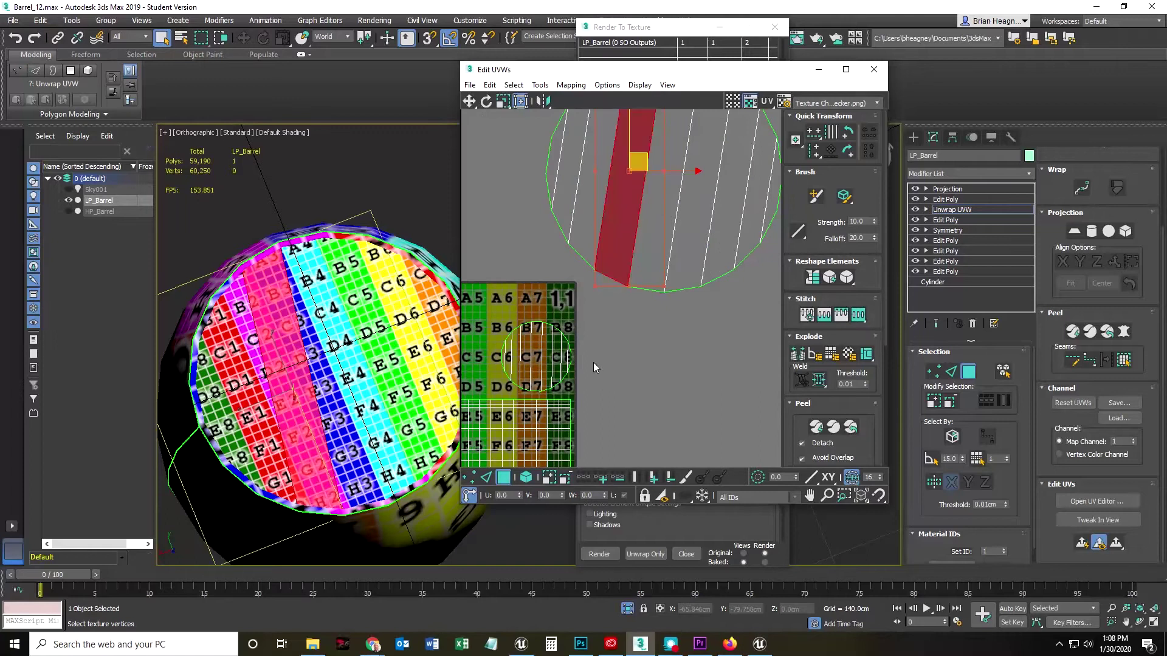
pyautogui.click(525, 478)
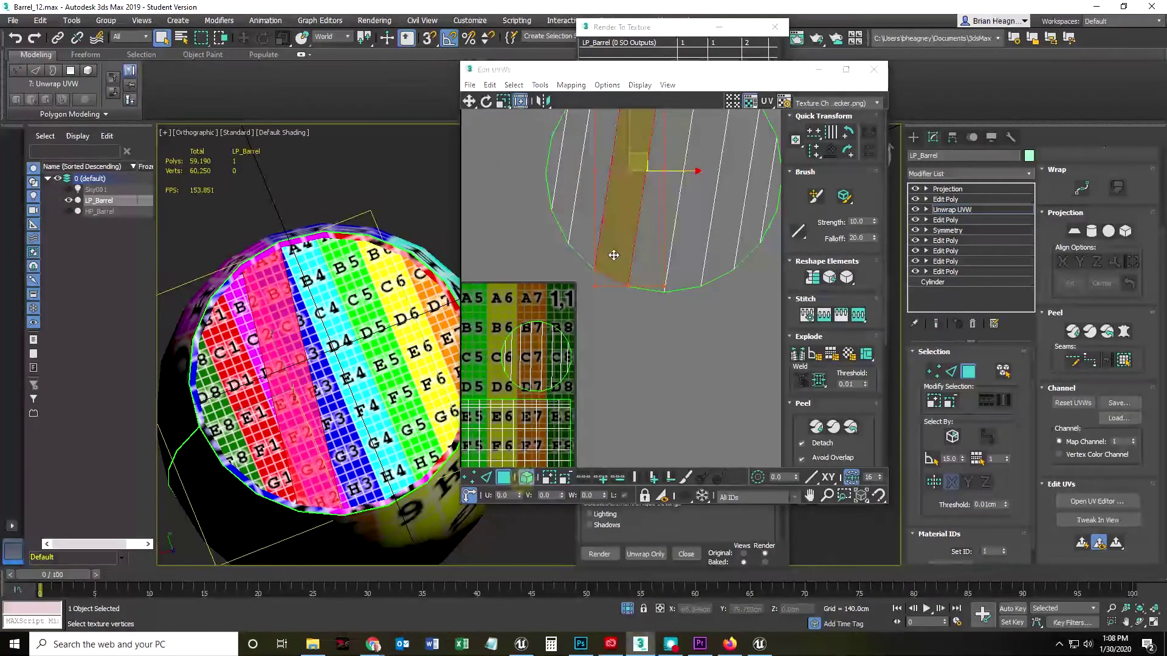
pyautogui.click(590, 239)
pyautogui.click(486, 101)
pyautogui.moveTo(623, 245); pyautogui.dragTo(636, 249)
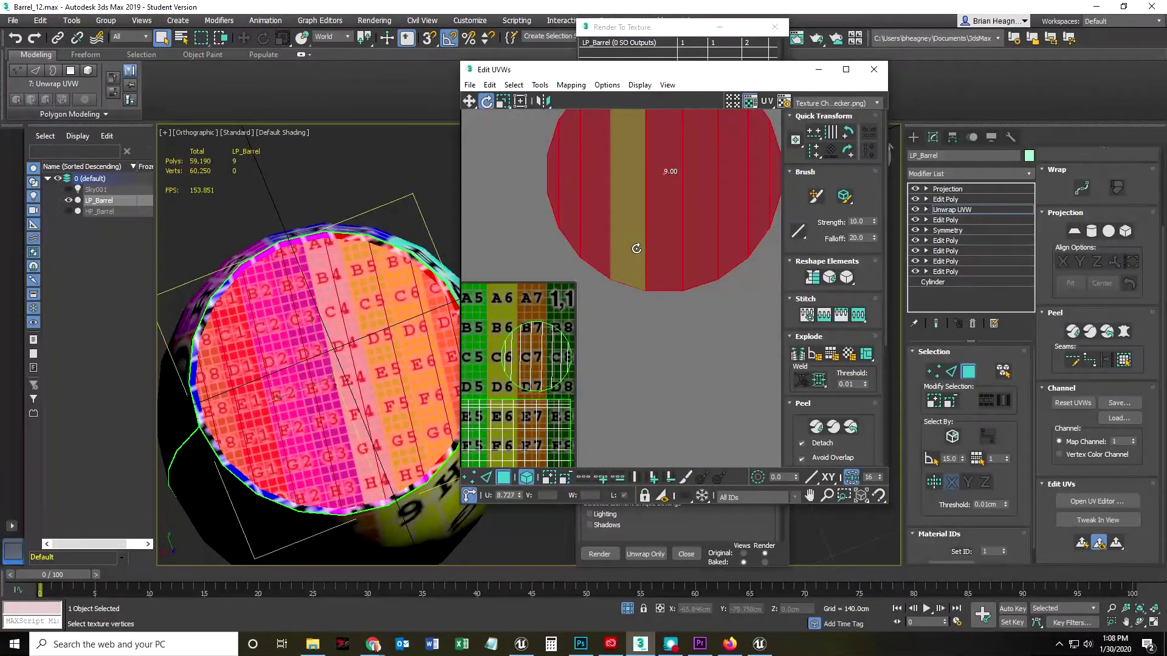
pyautogui.click(635, 350)
pyautogui.scroll(-3, 636, 350)
pyautogui.moveTo(636, 350); pyautogui.dragTo(698, 289, button='middle')
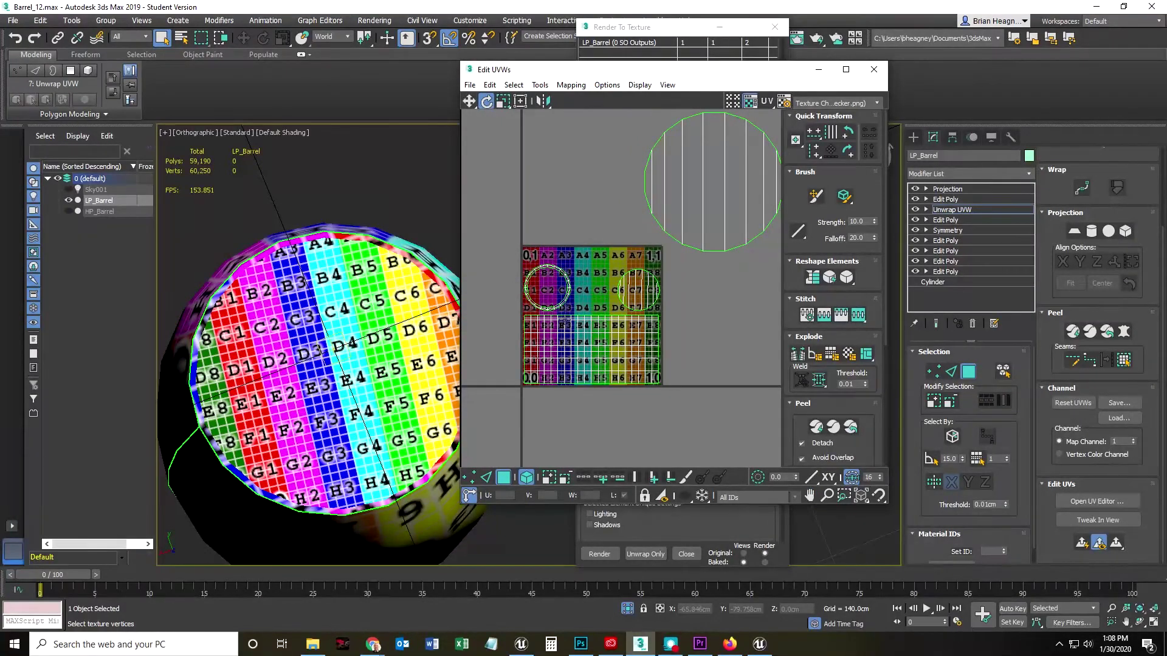
# - Select the ring island over checker cells B1 to D3 to check which part of the barrel it covers
pyautogui.scroll(6, 563, 315)
pyautogui.click(540, 266)
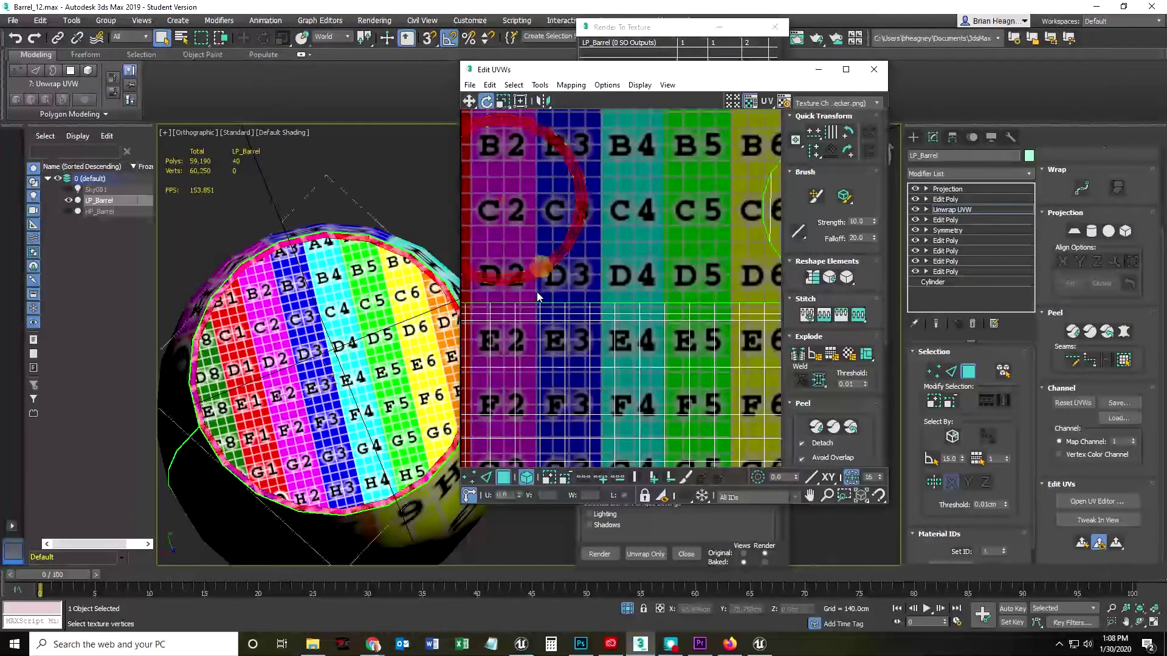
pyautogui.scroll(-3, 552, 258)
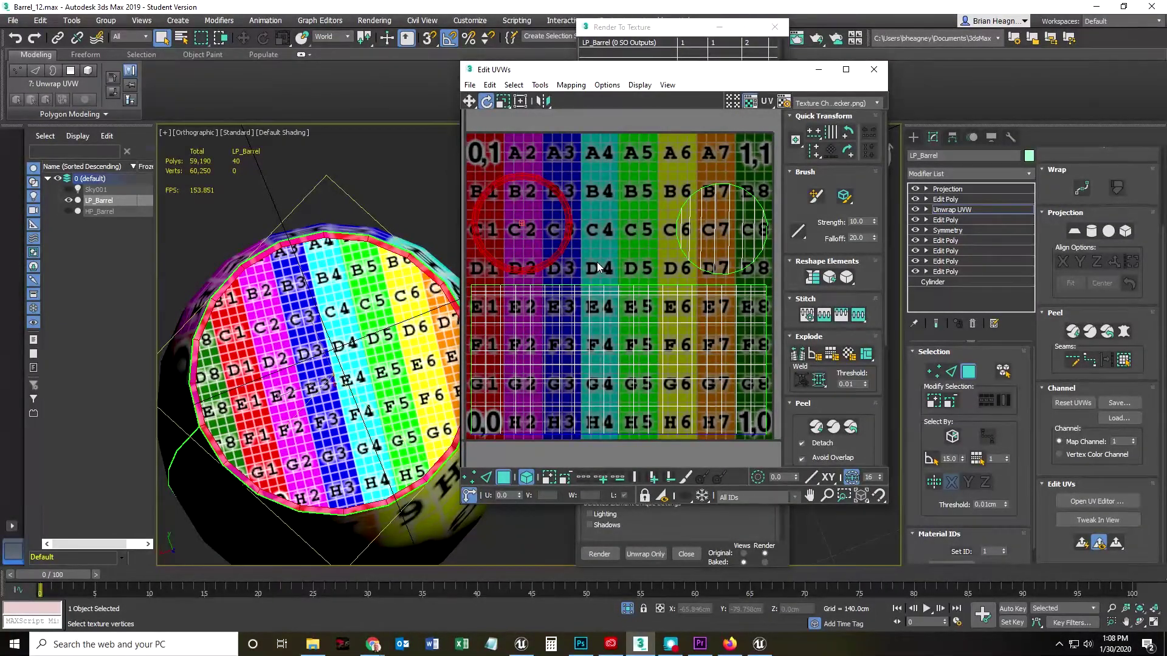
pyautogui.moveTo(598, 260); pyautogui.dragTo(604, 246, button='middle')
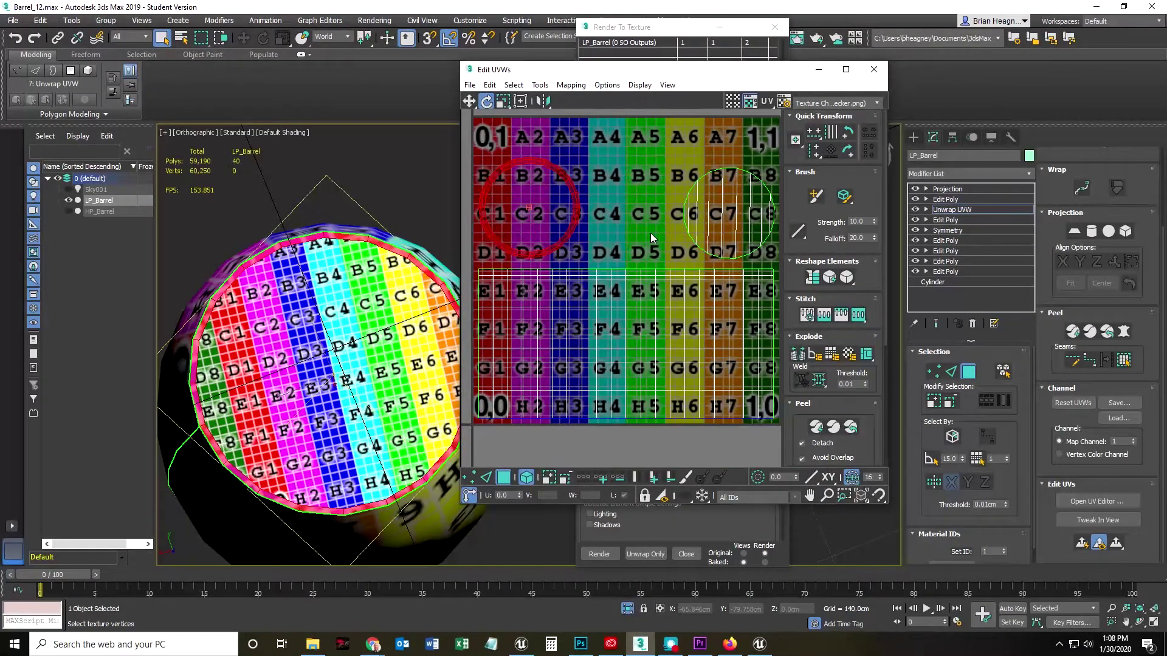
# - Move the other round lid island from cells B6 to D8 to the empty space above checker columns 2 and 3
pyautogui.scroll(-3, 640, 236)
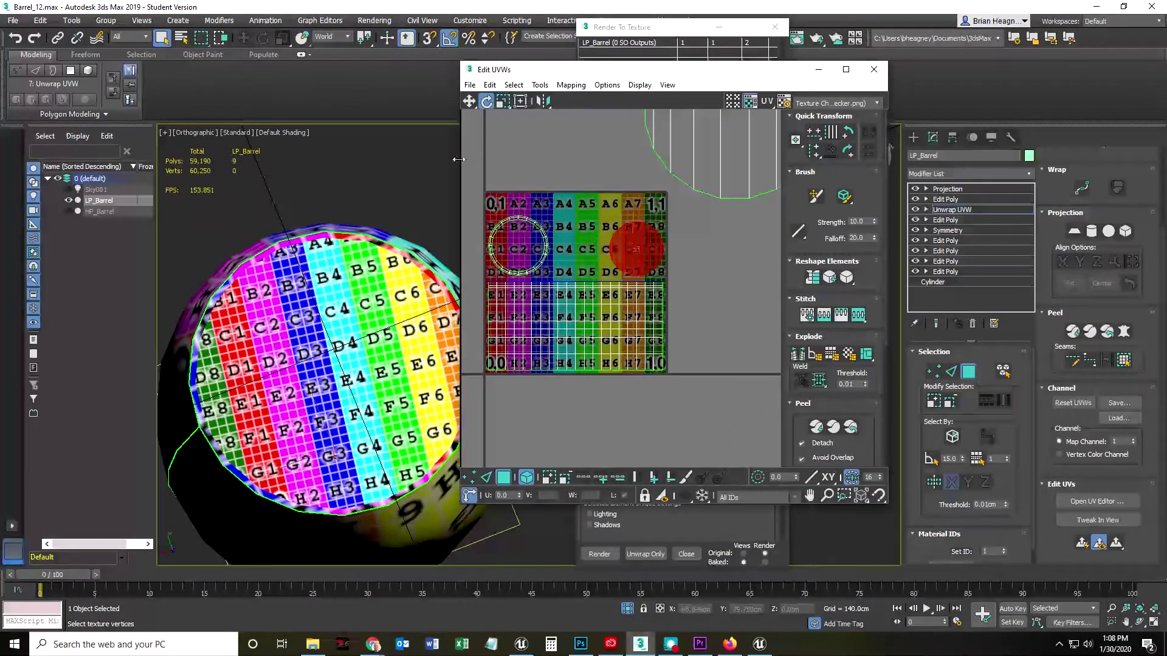
pyautogui.click(469, 101)
pyautogui.moveTo(632, 247); pyautogui.dragTo(523, 116)
pyautogui.scroll(6, 513, 243)
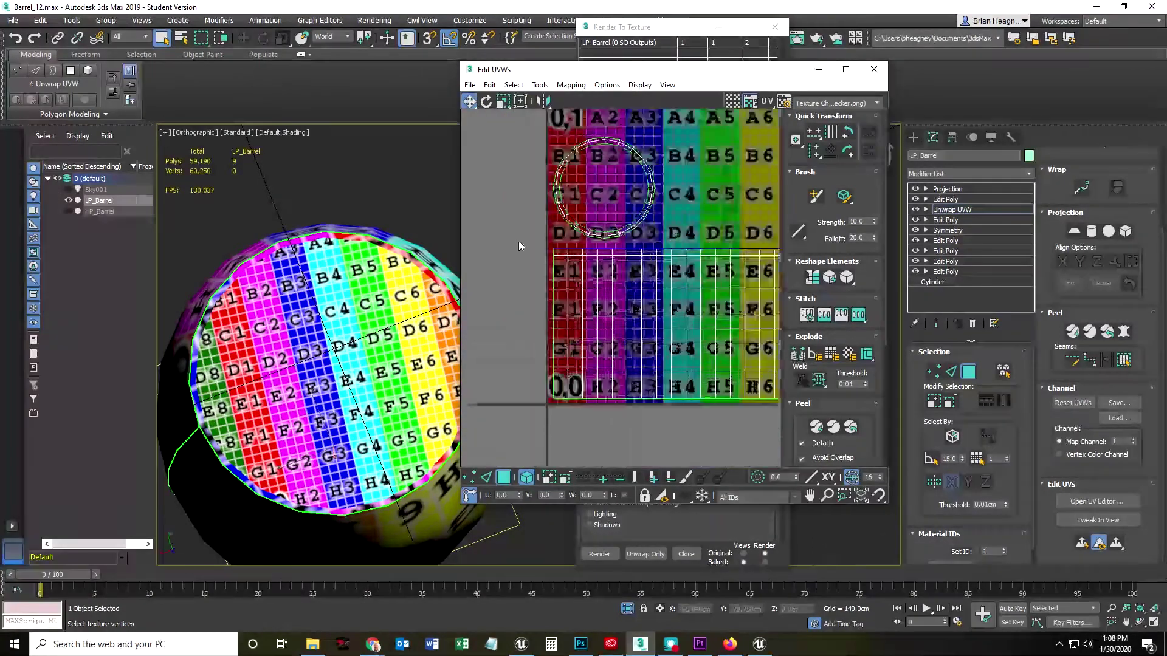
# - Move the barrel-side island up about one checker row and the ring island down over the lower edge of the tile near cells H2 to H4
pyautogui.moveTo(624, 338); pyautogui.dragTo(584, 309, button='middle')
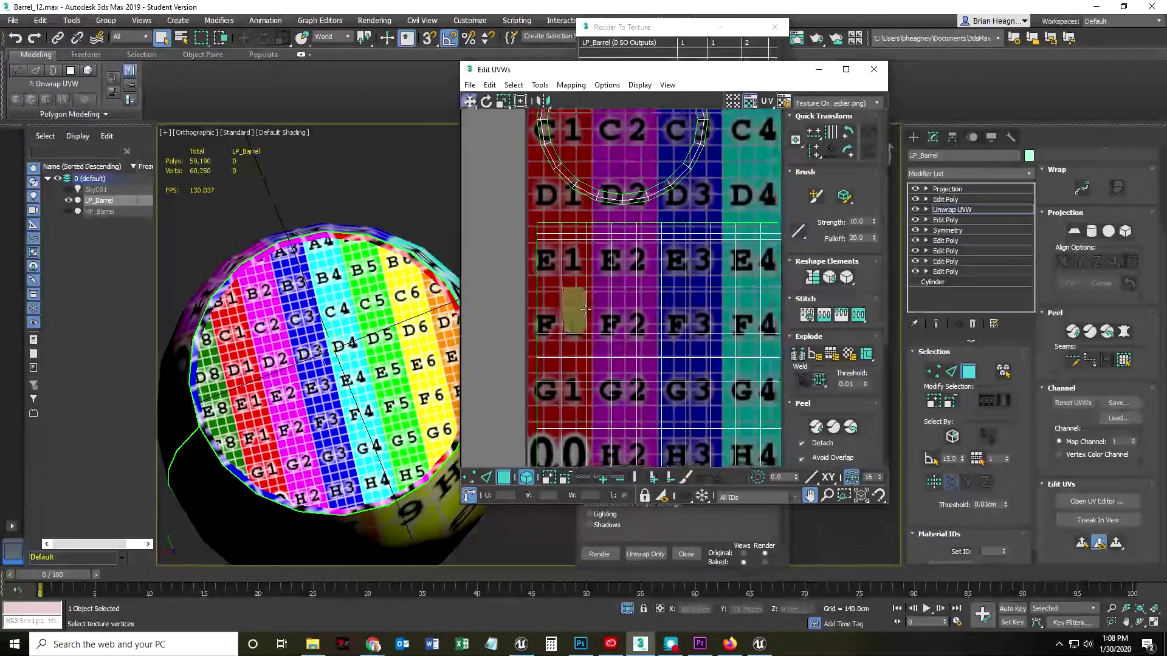
pyautogui.click(595, 332)
pyautogui.moveTo(595, 331)
pyautogui.mouseDown()
pyautogui.moveTo(597, 352)
pyautogui.moveTo(615, 270)
pyautogui.mouseUp()
pyautogui.click(596, 151)
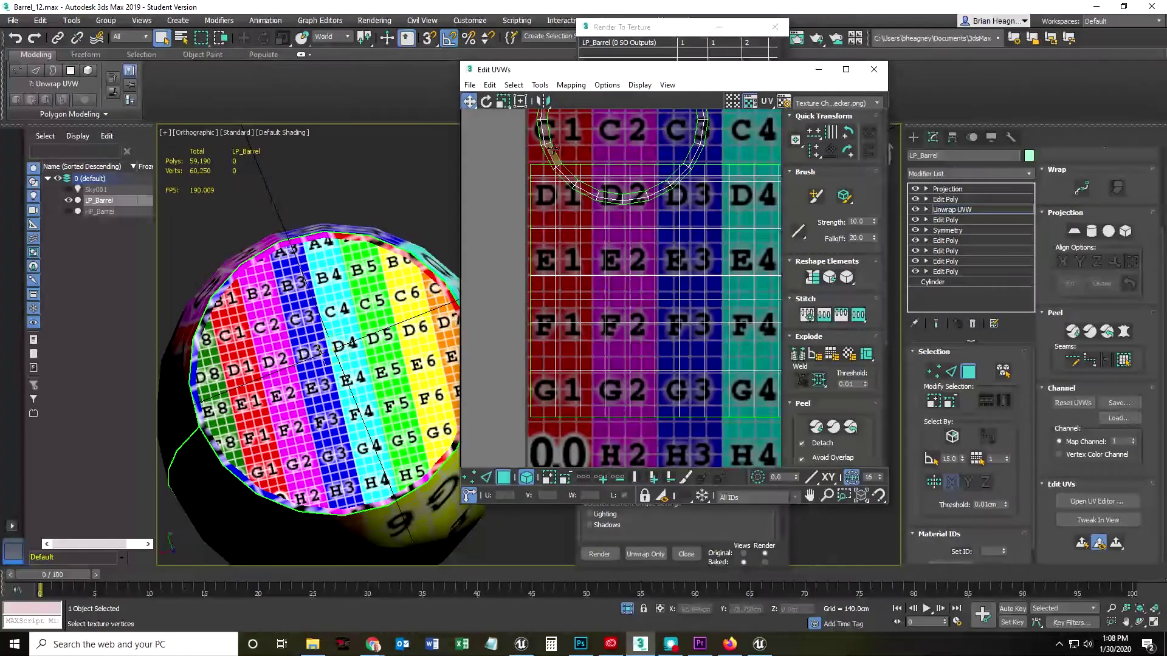
pyautogui.moveTo(539, 138); pyautogui.dragTo(583, 463)
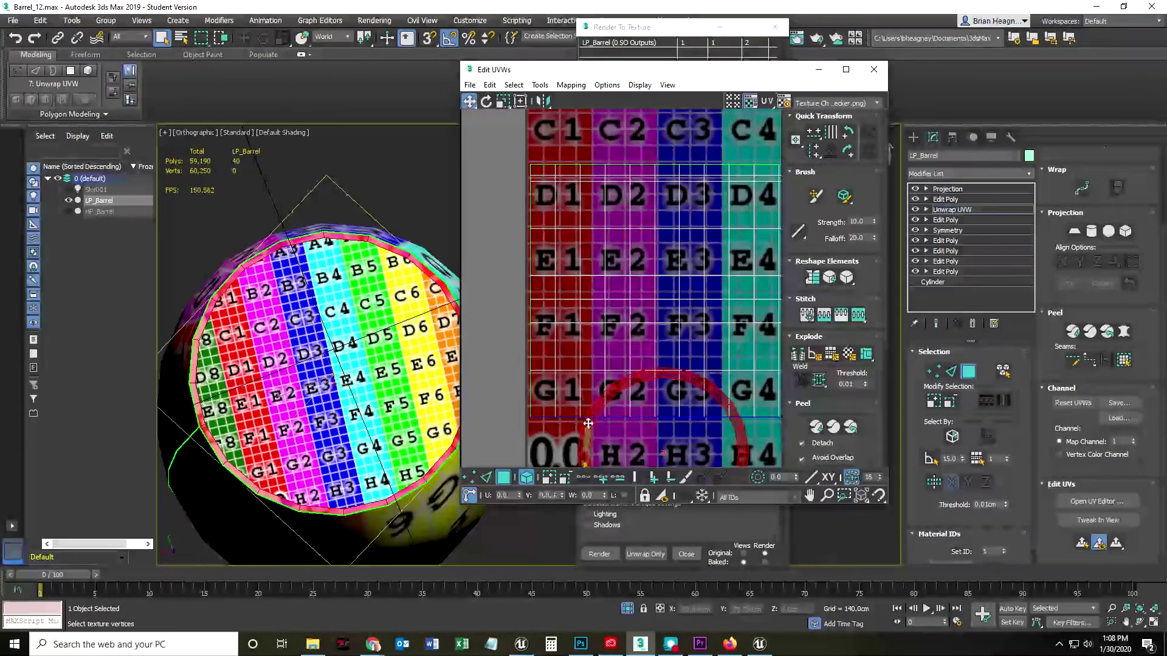
# - Raise the barrel-side island further so its lower edge lies along checker row E, clear of the ring island
pyautogui.moveTo(581, 327); pyautogui.dragTo(532, 232, button='middle')
pyautogui.click(617, 182)
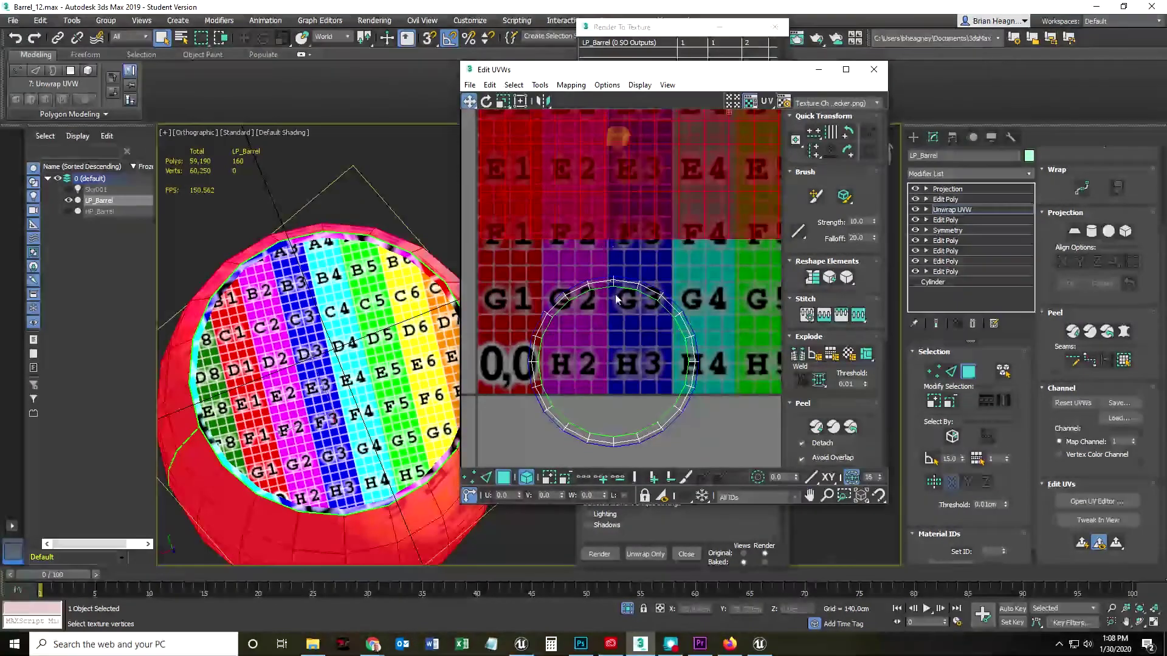
pyautogui.scroll(-3, 617, 270)
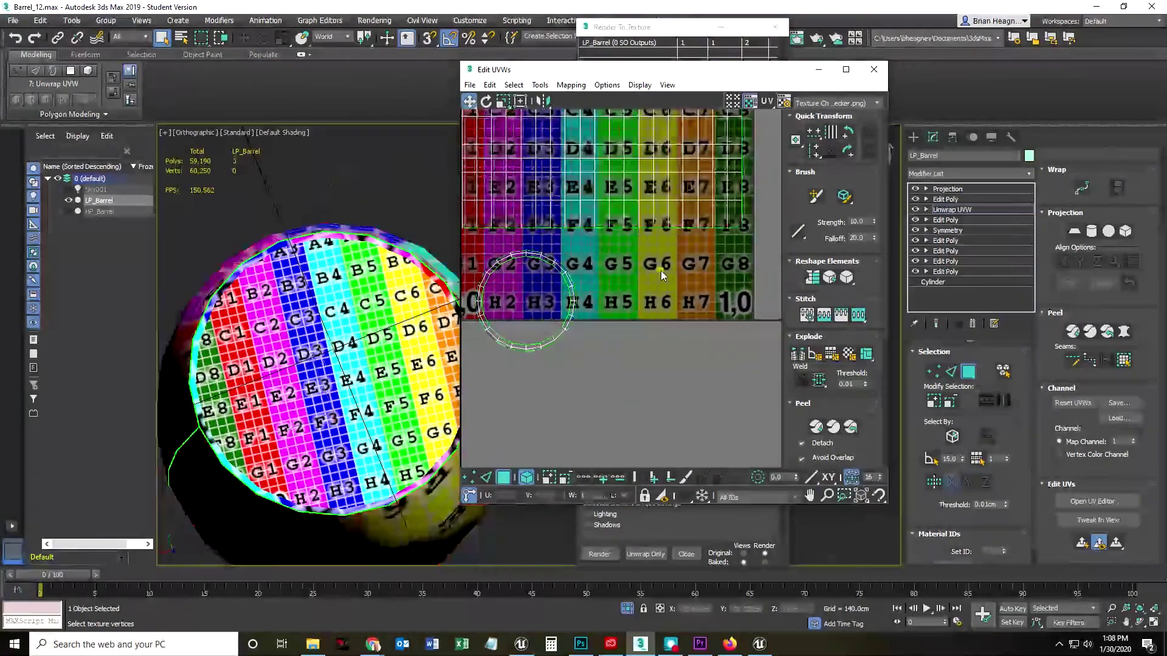
pyautogui.scroll(-4, 618, 253)
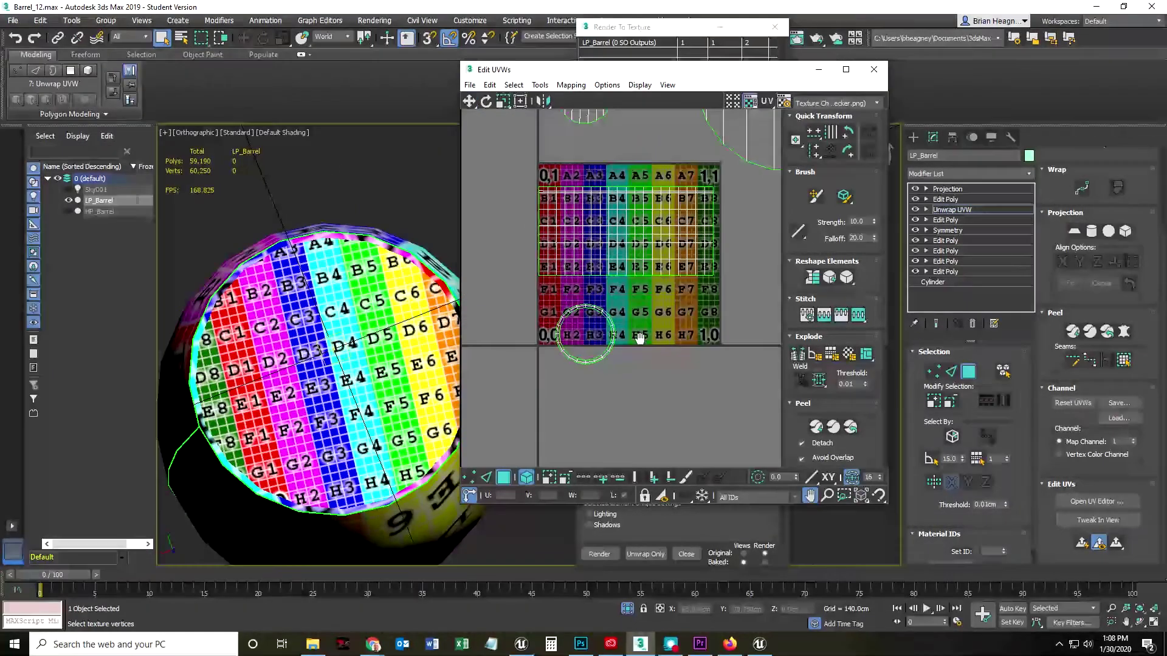
# - Move the ring island inside the tile, centred around cells G4 and G5 below the barrel-side island, and deselect it
pyautogui.click(606, 305)
pyautogui.scroll(4, 620, 303)
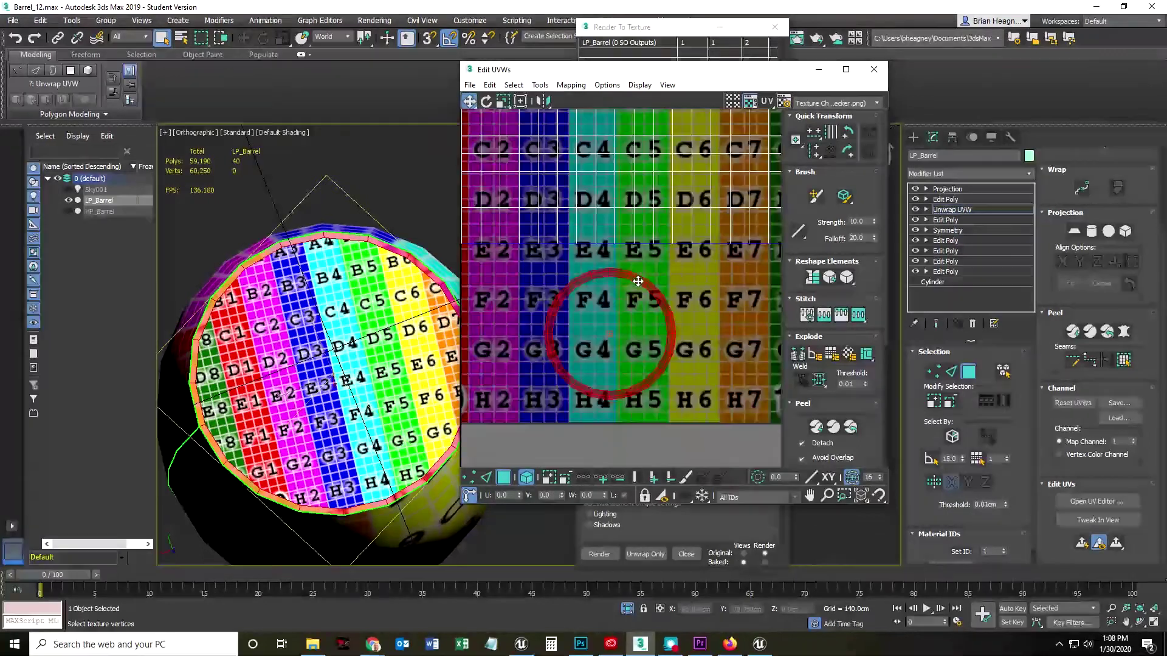
pyautogui.moveTo(545, 352); pyautogui.dragTo(592, 342, button='middle')
pyautogui.click(592, 342)
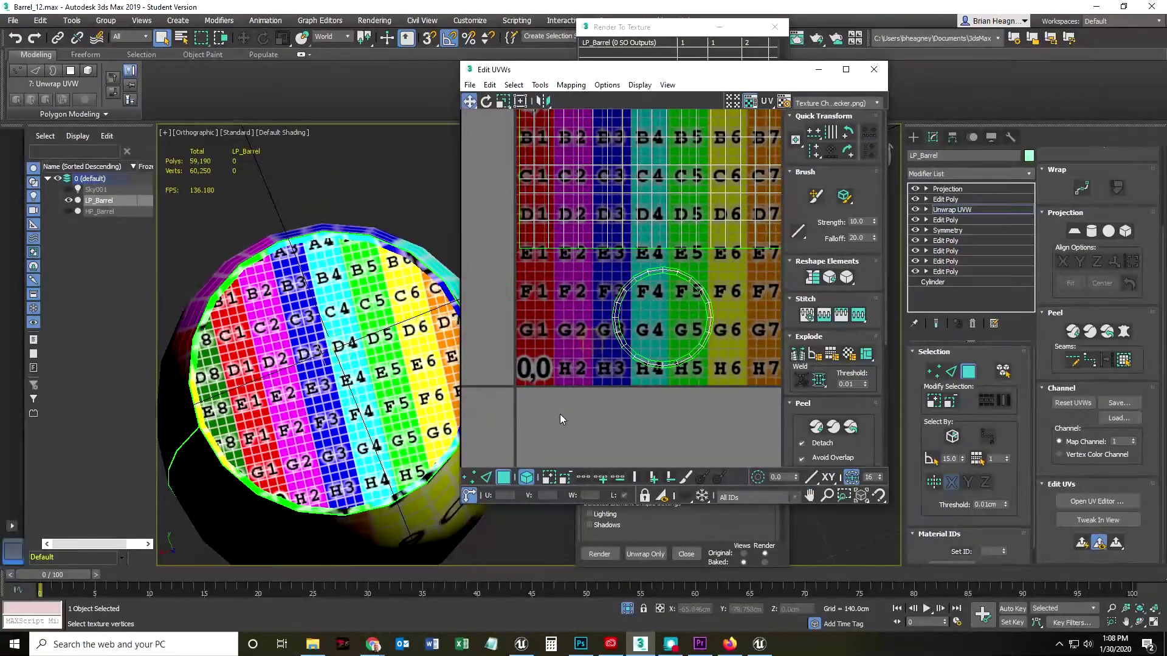
# - Select single lower border edges of the barrel-side island around cell E1 and check where their shared edges lie on the ring island
pyautogui.click(486, 477)
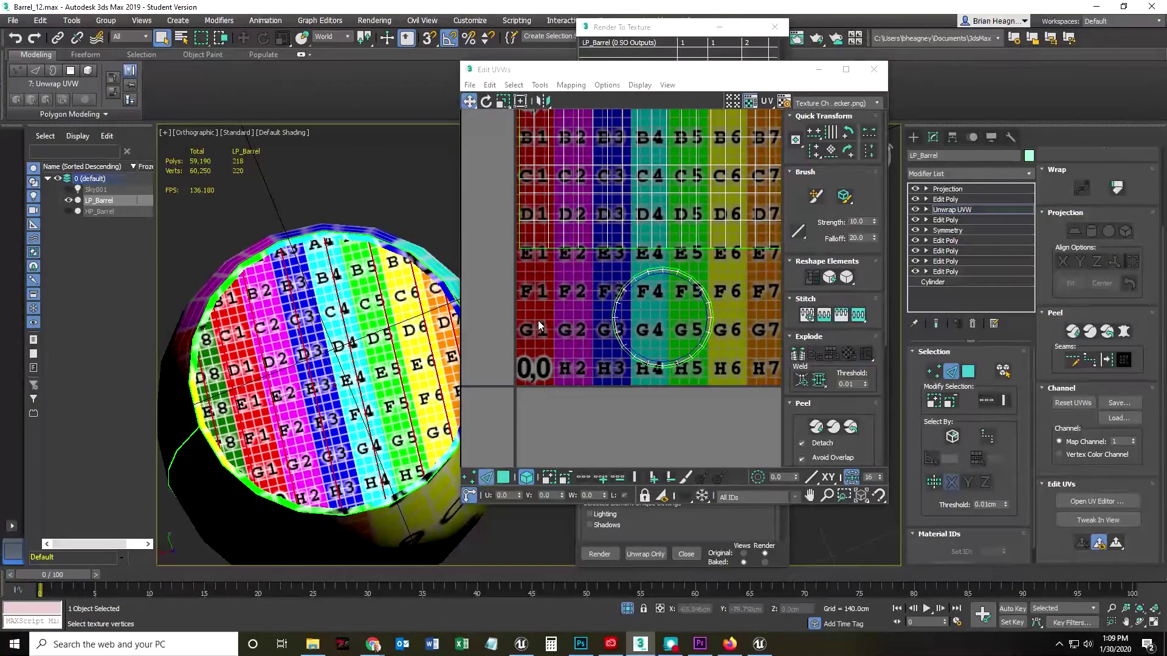
pyautogui.click(523, 247)
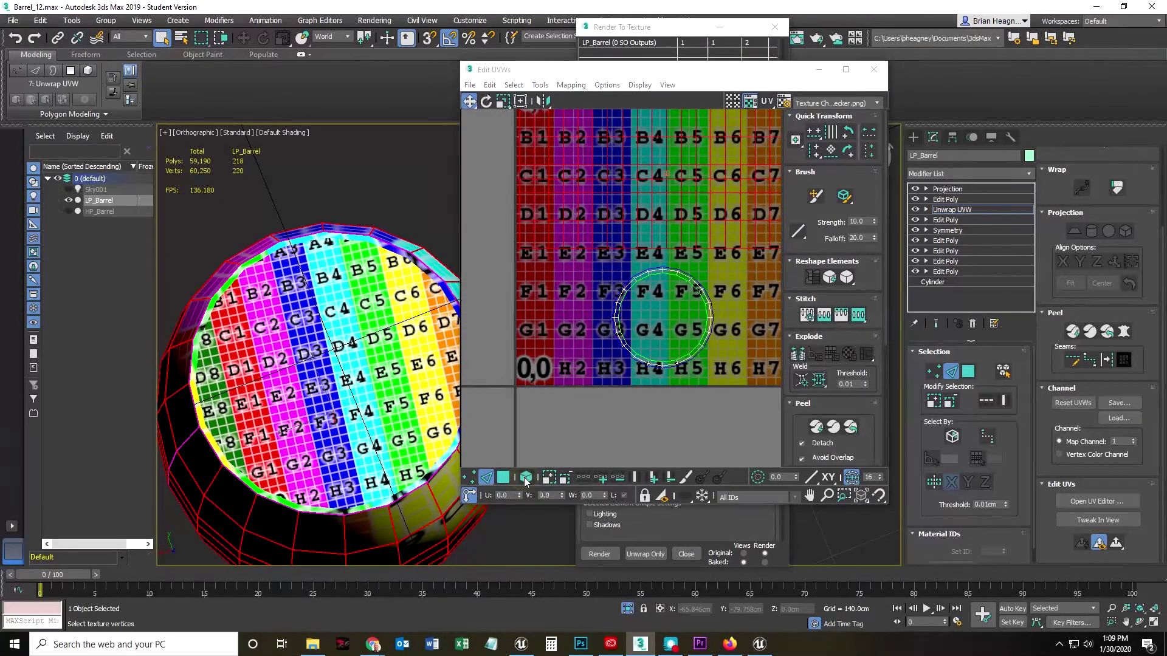
pyautogui.click(533, 243)
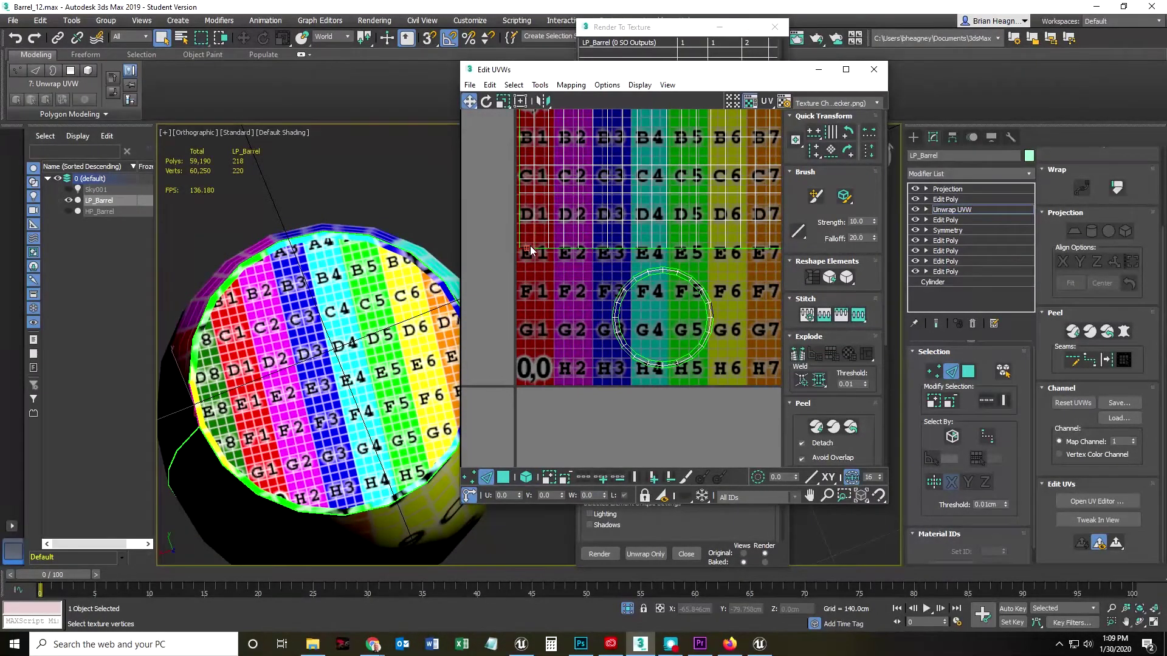
pyautogui.scroll(2, 680, 310)
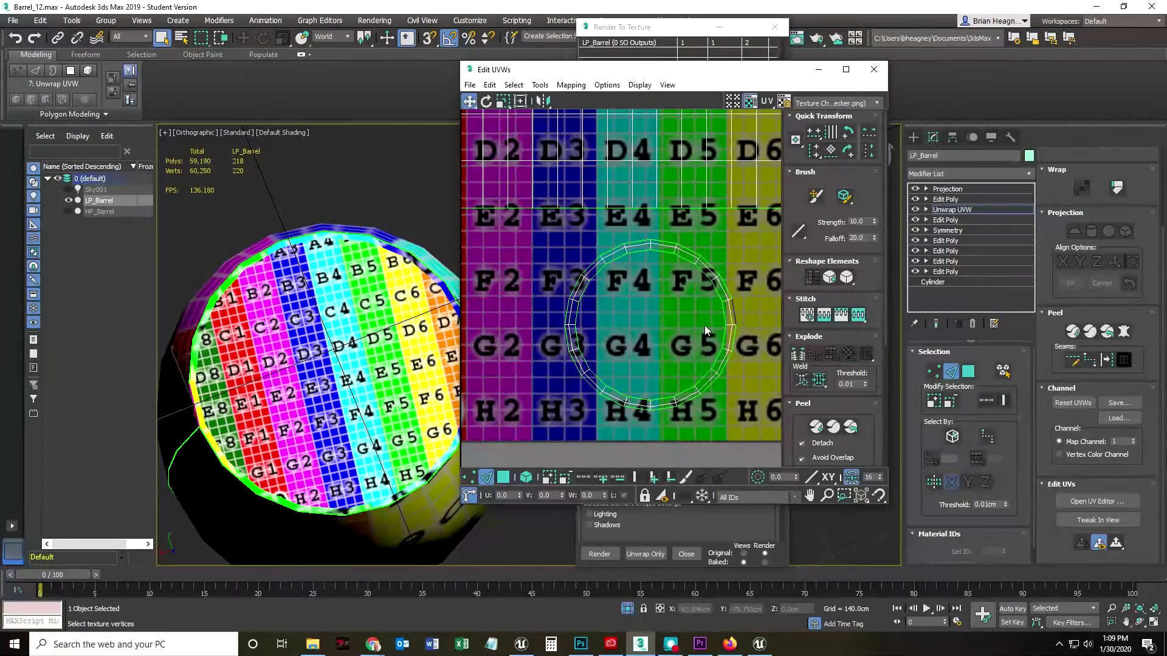
pyautogui.moveTo(656, 327); pyautogui.dragTo(707, 353, button='middle')
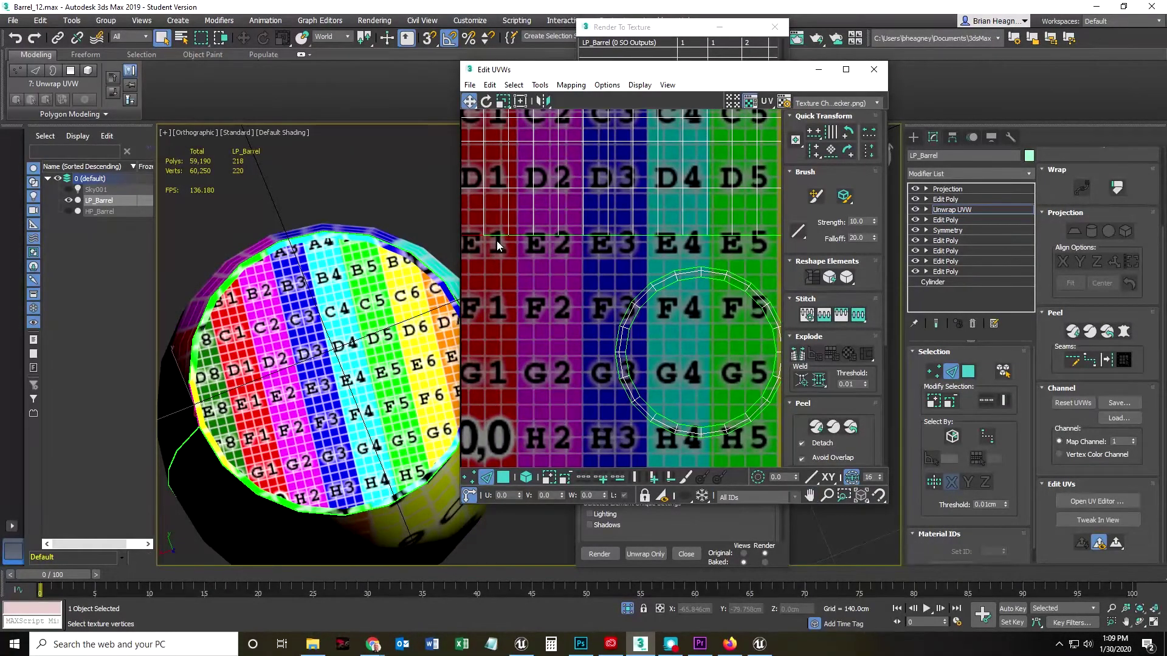
pyautogui.moveTo(498, 234); pyautogui.dragTo(481, 245, button='middle')
pyautogui.click(480, 236)
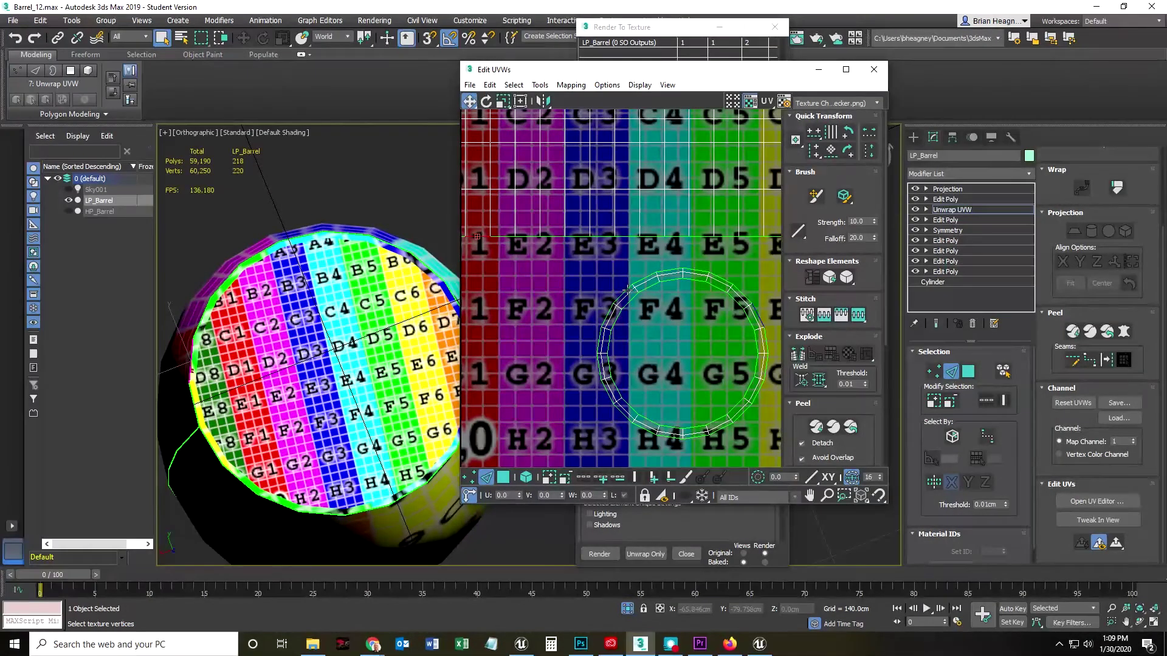
pyautogui.click(647, 283)
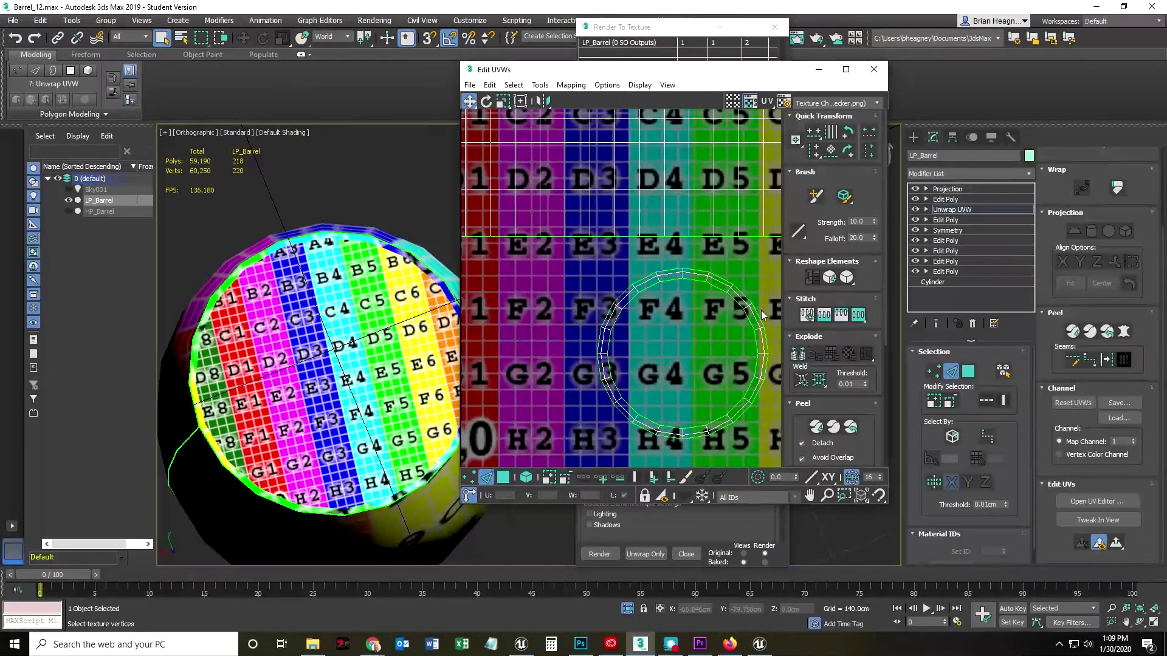
# - Mirror the ring island and move it sideways until it is centred around cell G3
pyautogui.click(504, 477)
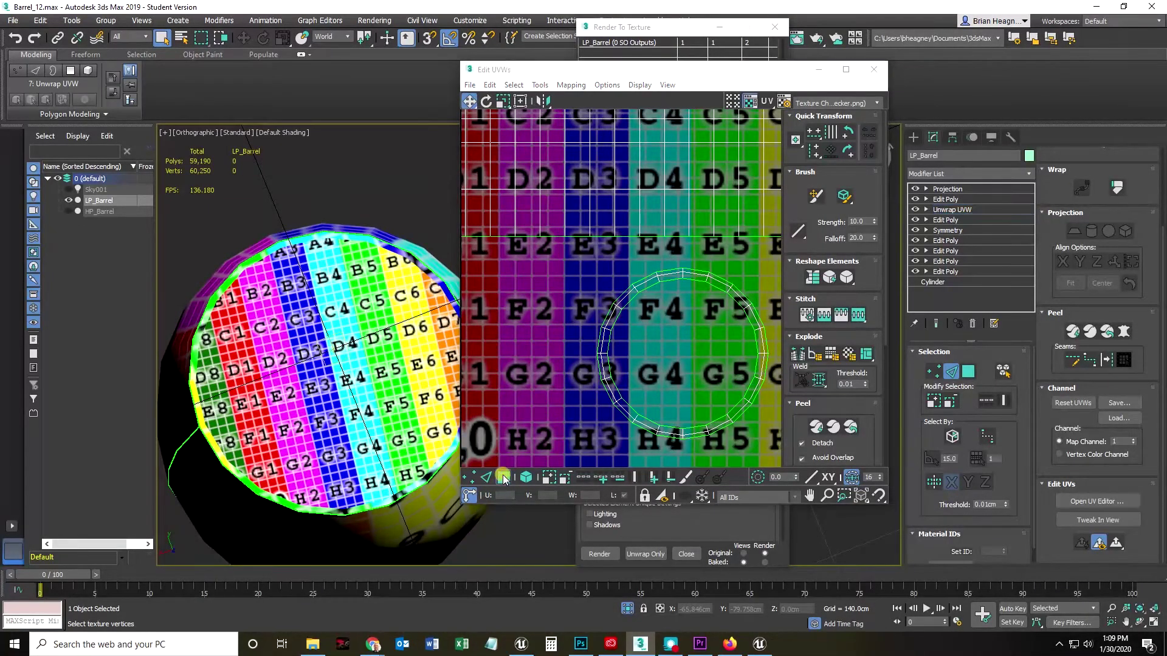
pyautogui.click(610, 387)
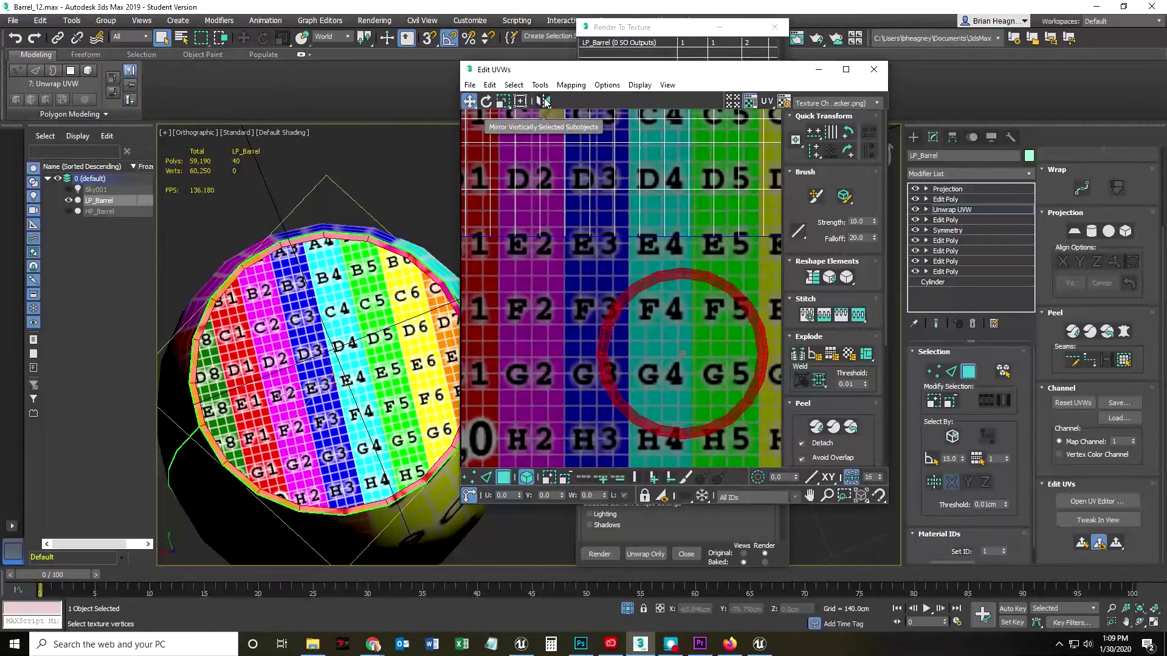
pyautogui.moveTo(545, 102); pyautogui.dragTo(544, 118)
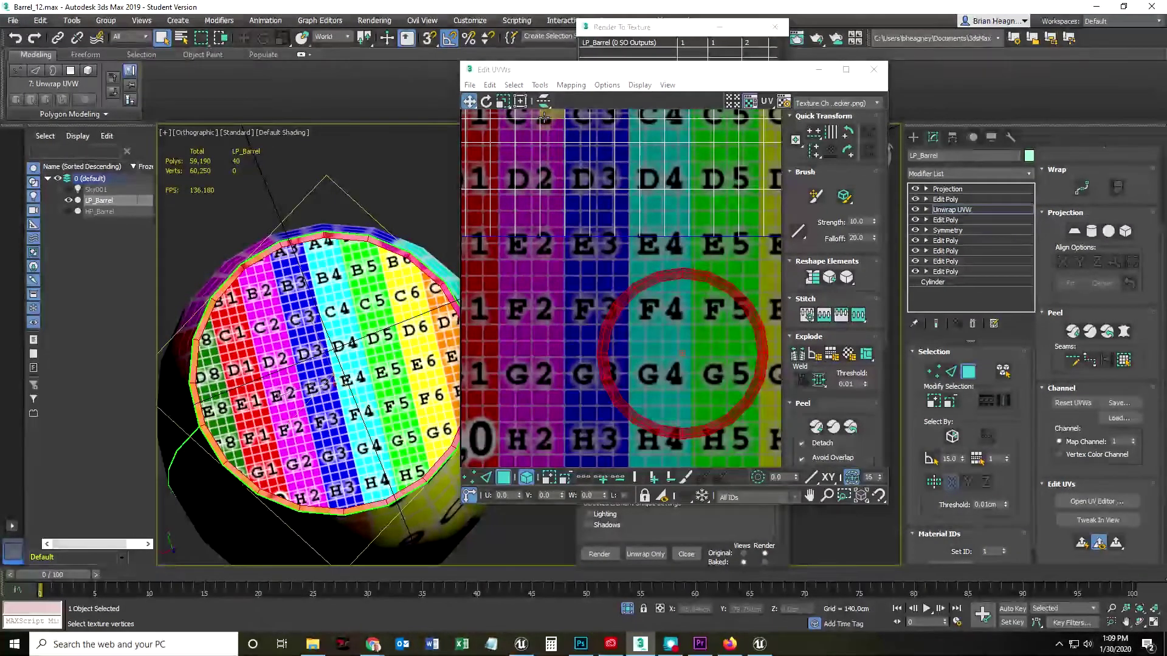
pyautogui.click(563, 276)
pyautogui.click(617, 309)
pyautogui.moveTo(617, 310); pyautogui.dragTo(533, 316)
pyautogui.moveTo(478, 409); pyautogui.dragTo(540, 395, button='middle')
pyautogui.click(1004, 605)
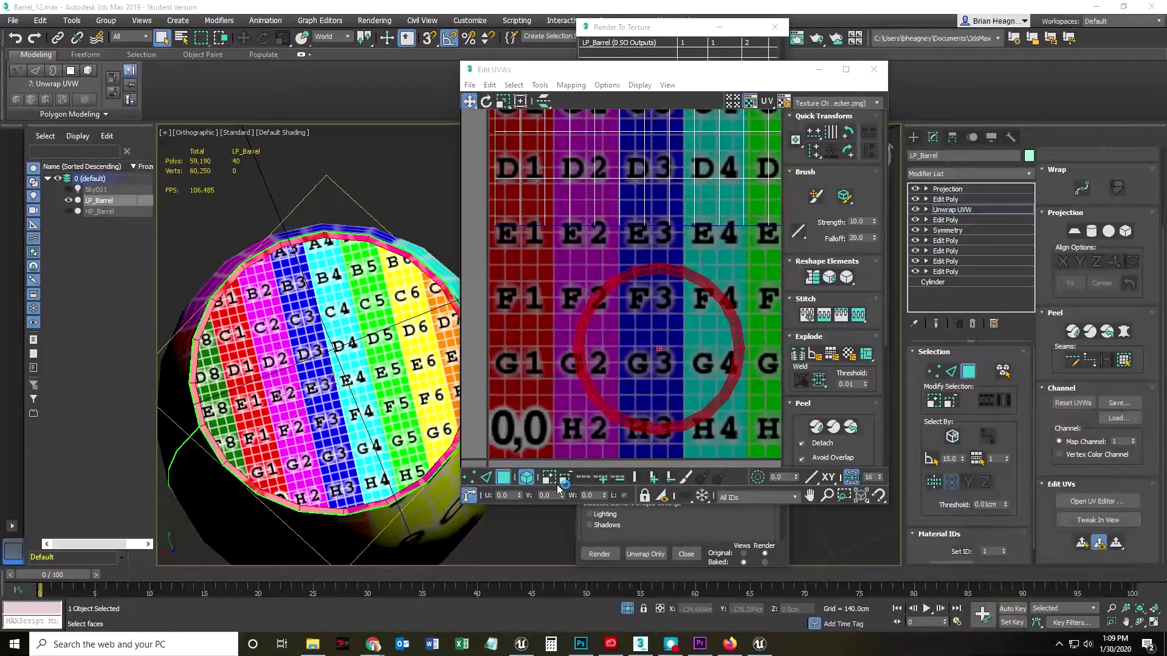
# - Select lower border edges of the barrel-side island from E1 to E2 and examine the matching seam on the mirrored ring beside cell G4
pyautogui.click(485, 479)
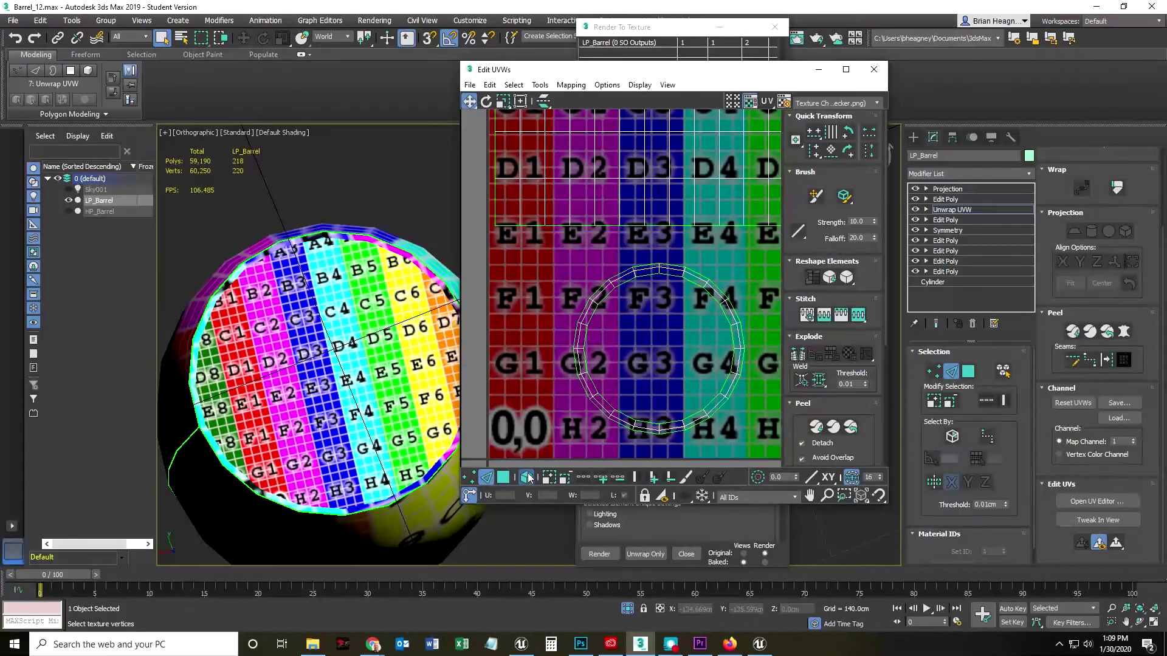
pyautogui.click(502, 224)
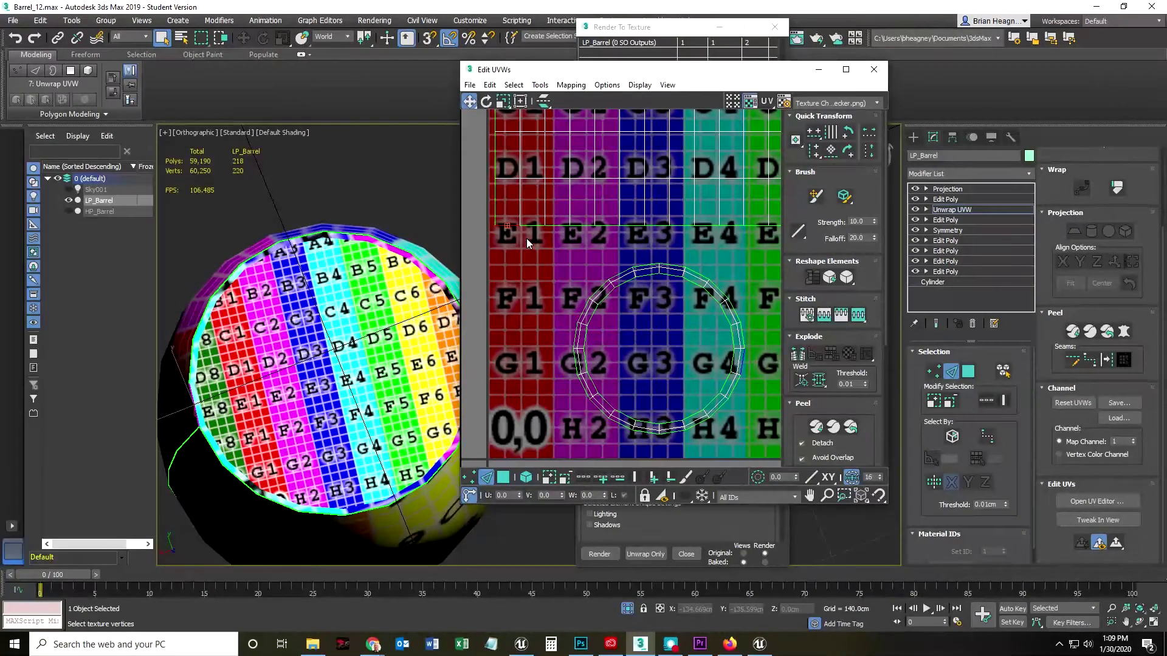
pyautogui.click(532, 226)
pyautogui.click(556, 226)
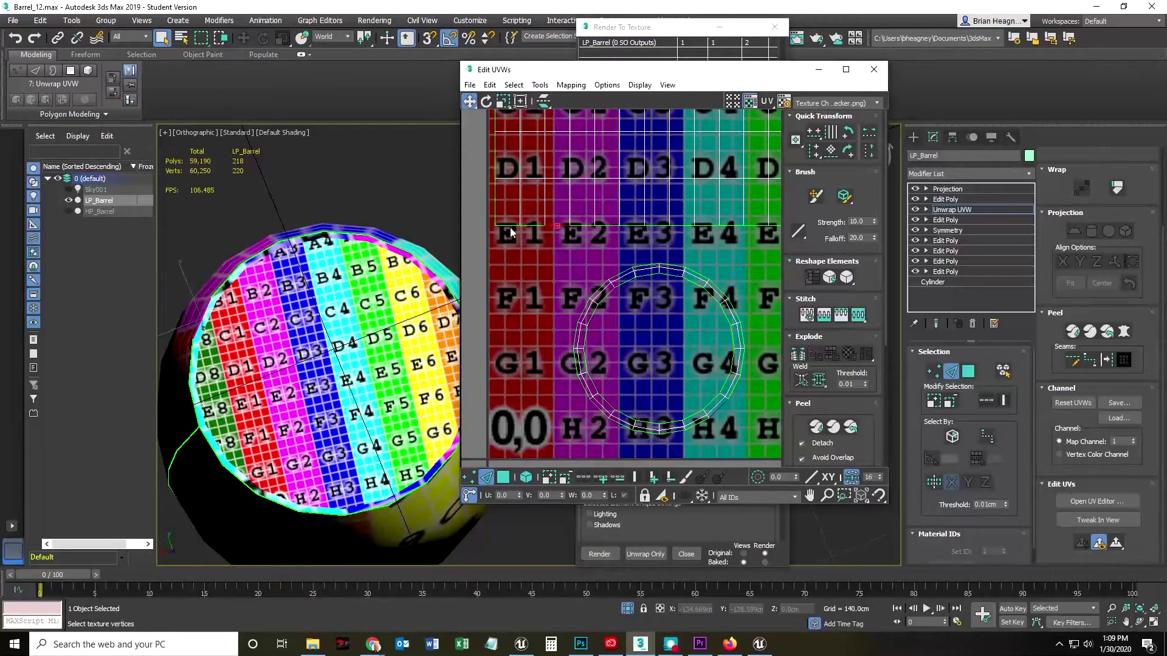
pyautogui.scroll(6, 602, 322)
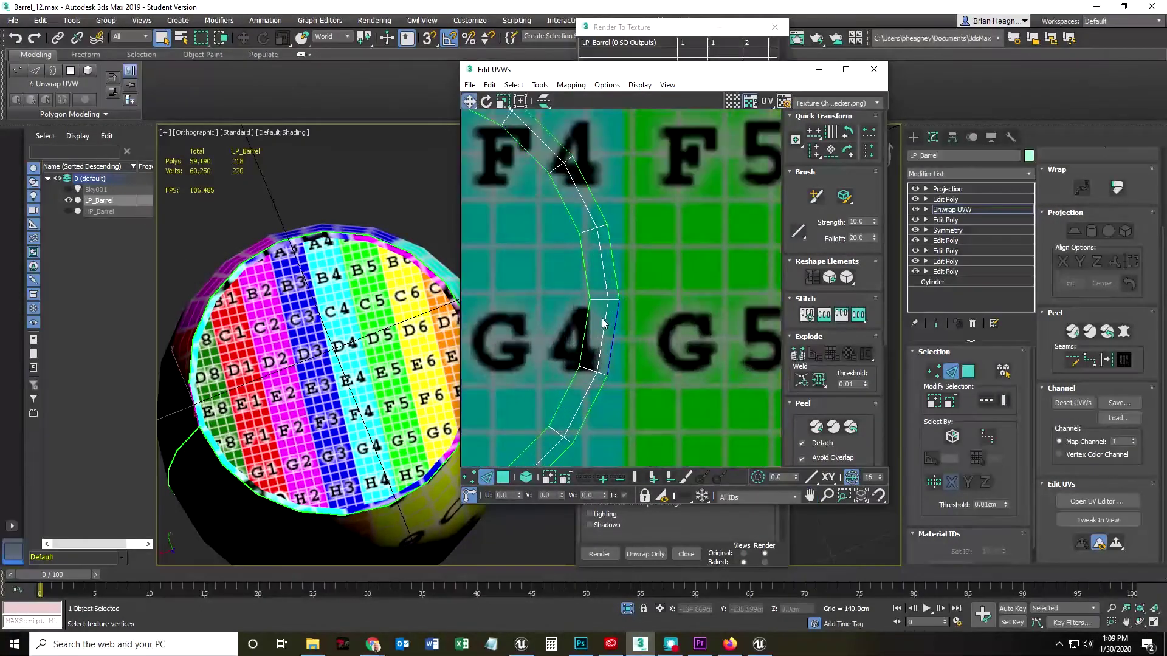
pyautogui.scroll(4, 616, 299)
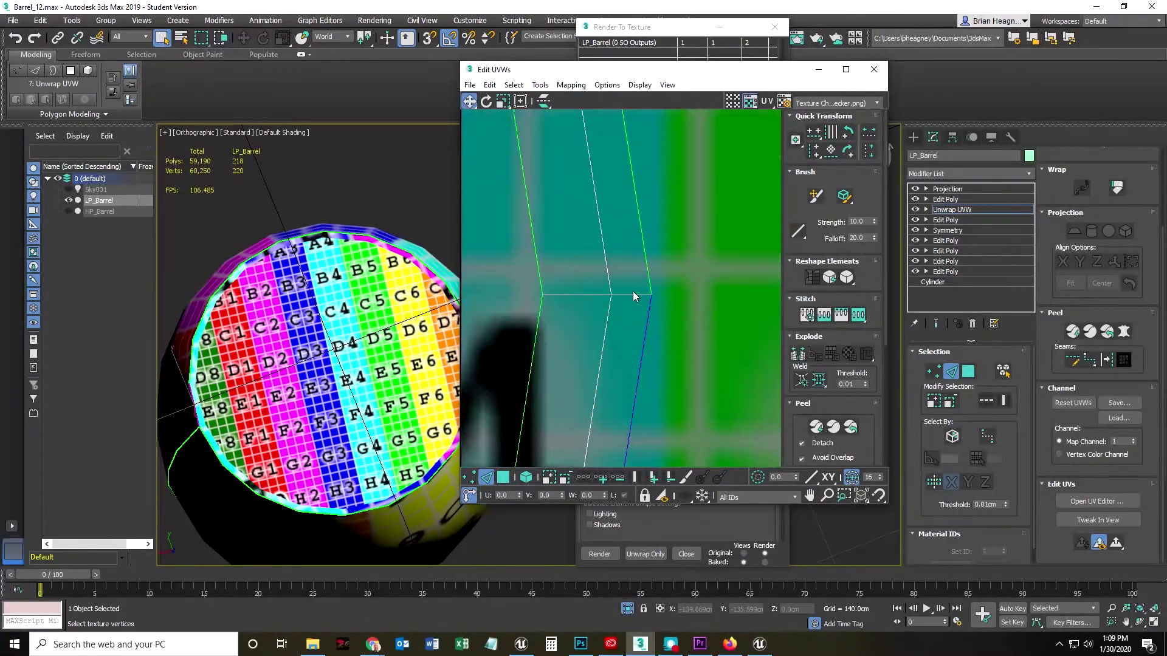
# - Break the three vertices across the ring beside cell G4 and move the upper ones slightly up to open a gap
pyautogui.click(469, 476)
pyautogui.moveTo(524, 279); pyautogui.dragTo(667, 304)
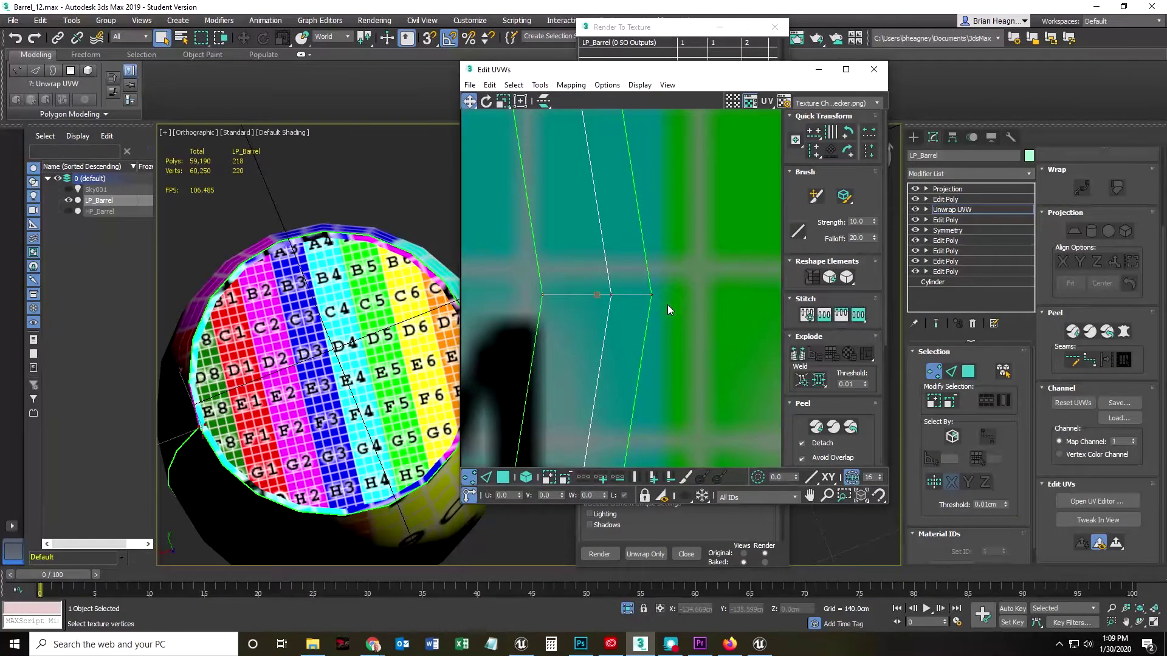
pyautogui.click(800, 356)
pyautogui.click(686, 341)
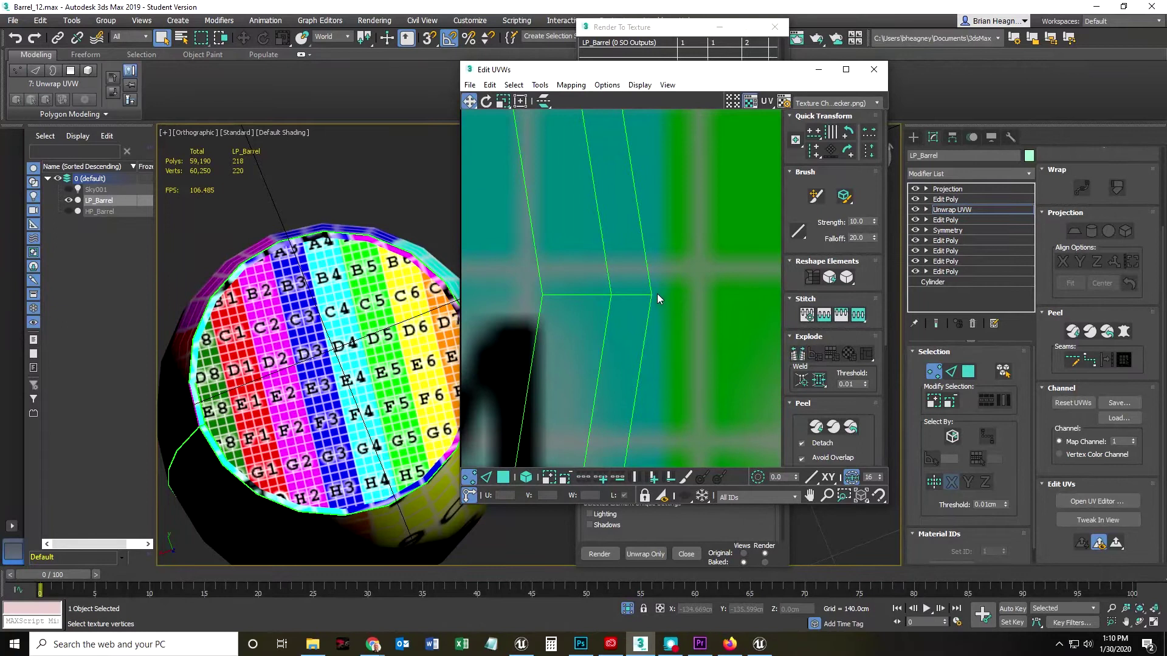
pyautogui.moveTo(653, 296); pyautogui.dragTo(651, 275)
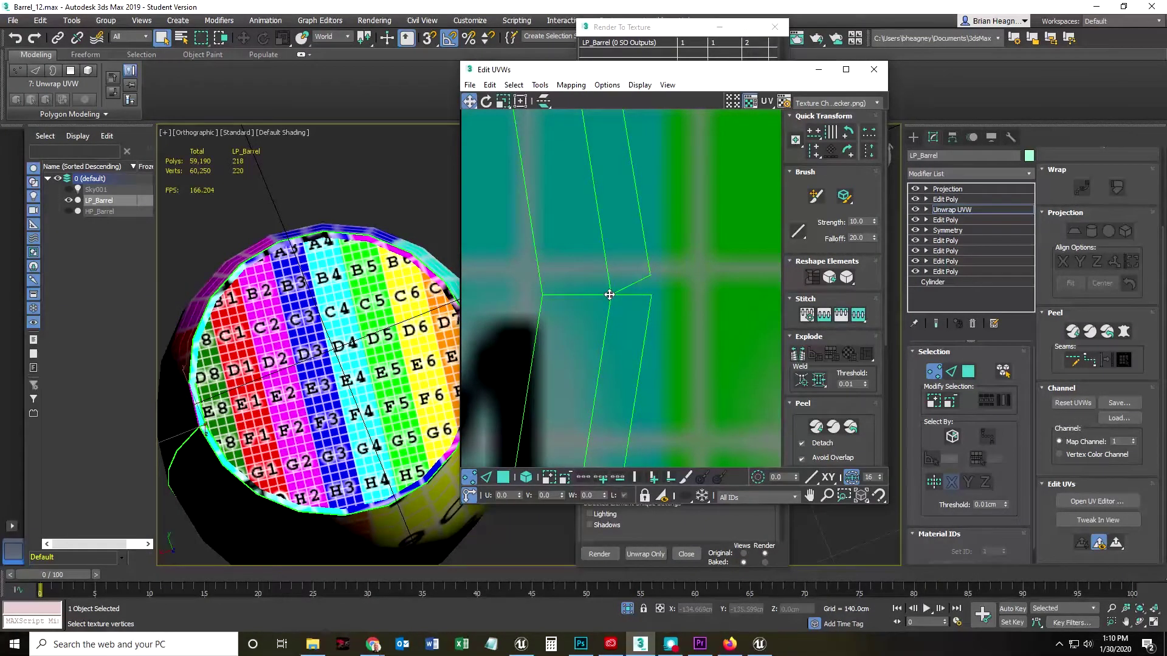
pyautogui.moveTo(608, 295); pyautogui.dragTo(611, 275)
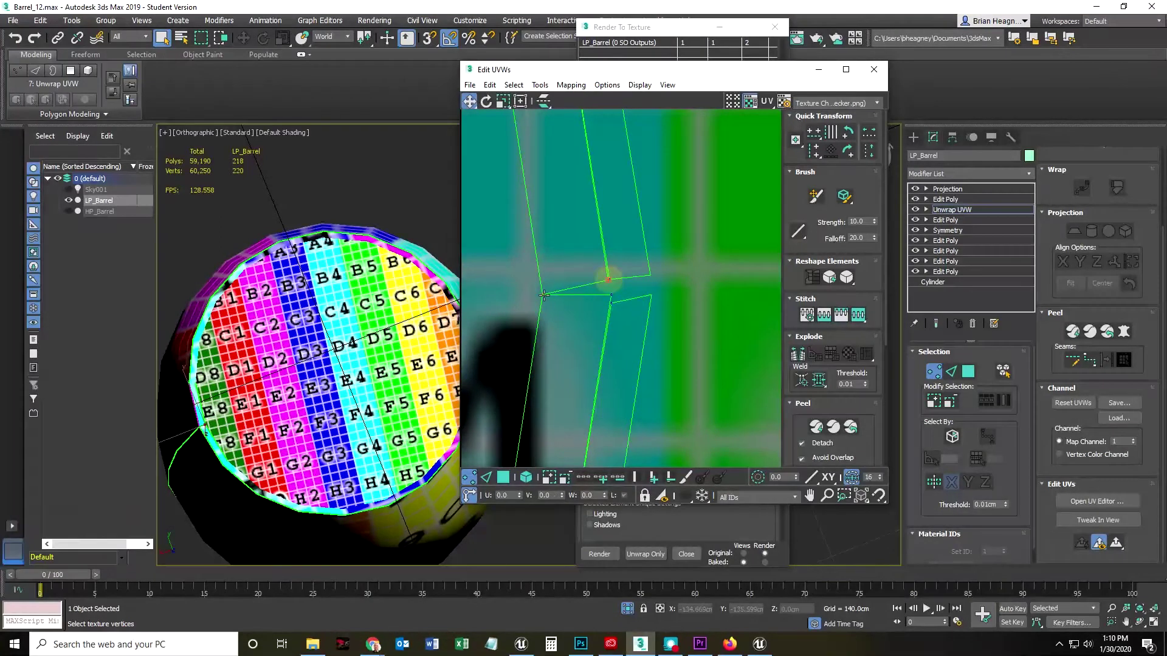
pyautogui.moveTo(542, 296); pyautogui.dragTo(541, 276)
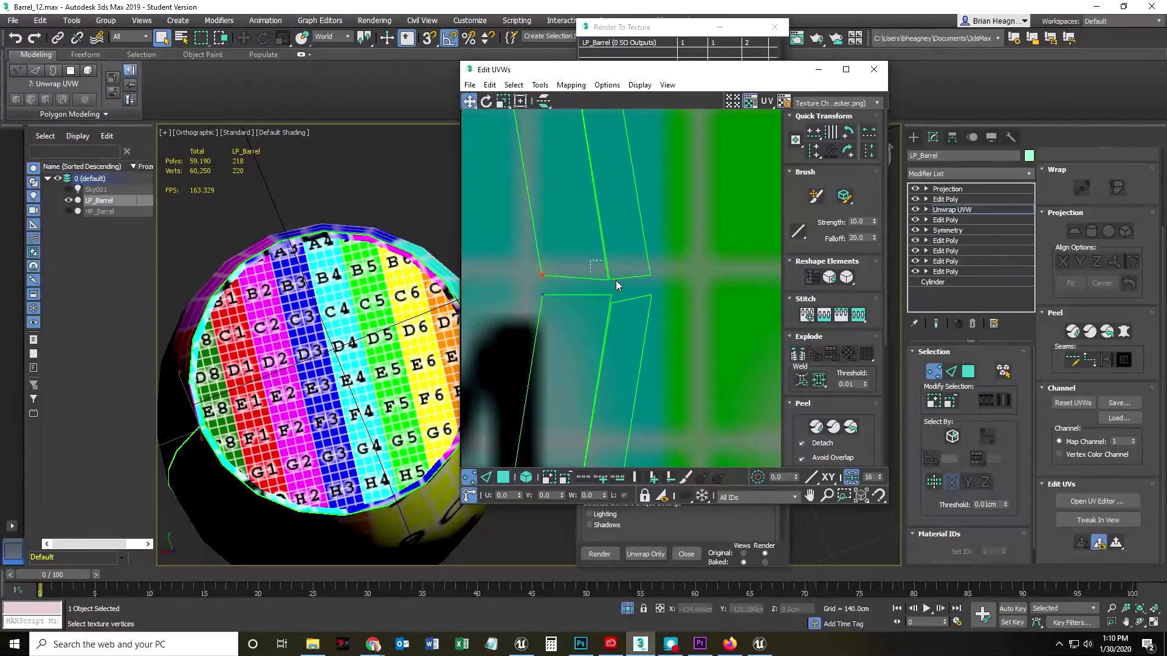
# - Target-weld the split middle vertices on both sides of the gap so each ring end has one middle vertex
pyautogui.scroll(4, 614, 282)
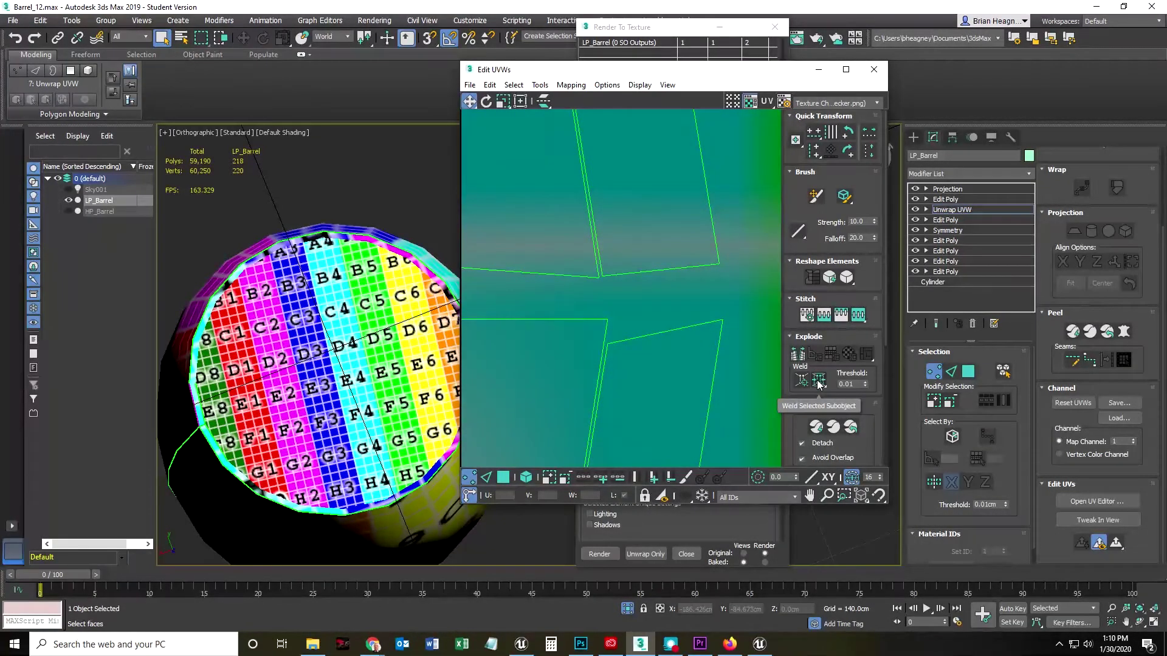
pyautogui.click(800, 383)
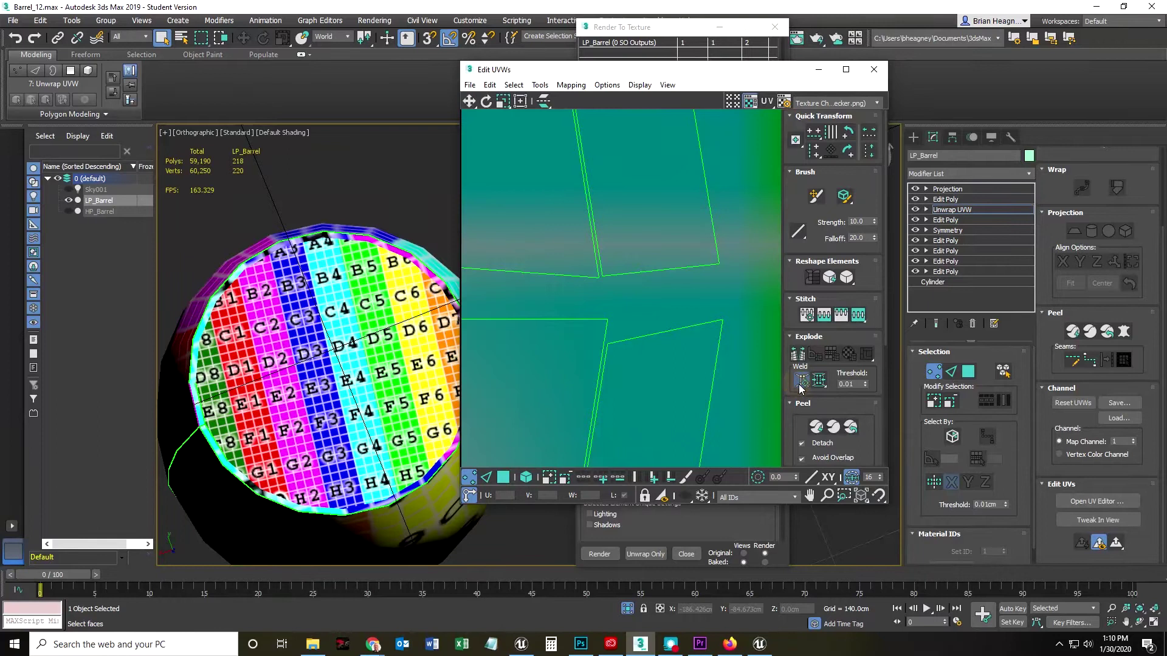
pyautogui.moveTo(600, 279)
pyautogui.mouseDown()
pyautogui.moveTo(594, 263)
pyautogui.moveTo(598, 277)
pyautogui.mouseUp()
pyautogui.moveTo(613, 322)
pyautogui.mouseDown()
pyautogui.moveTo(608, 344)
pyautogui.moveTo(601, 320)
pyautogui.mouseUp()
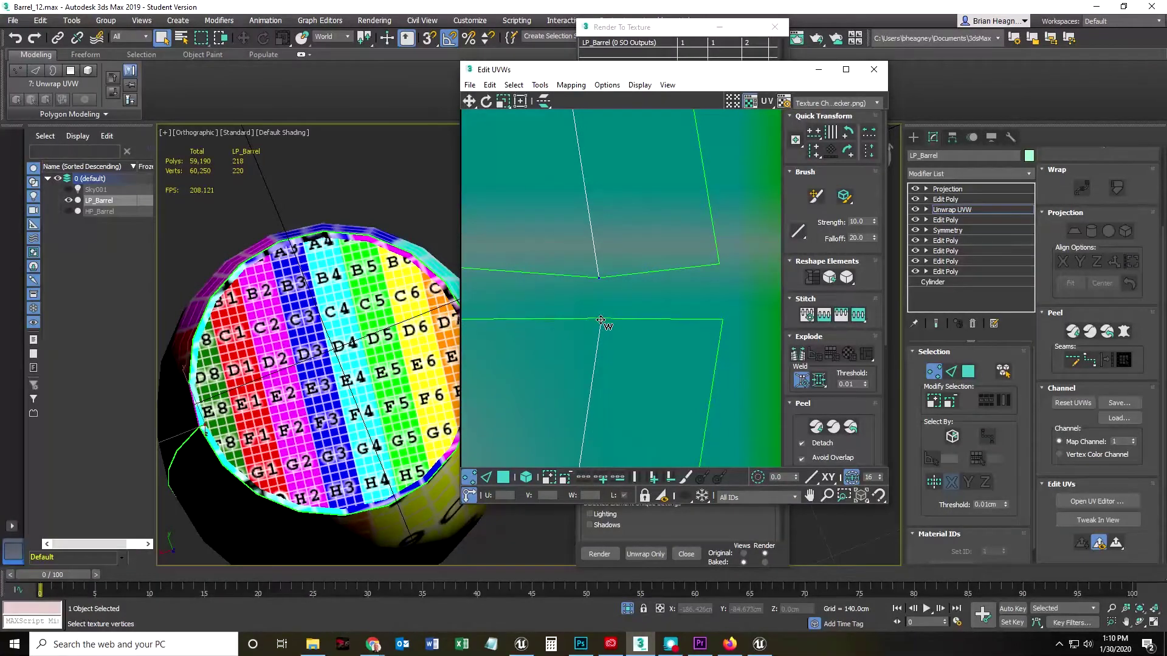
pyautogui.scroll(-3, 625, 354)
pyautogui.click(799, 376)
pyautogui.click(801, 380)
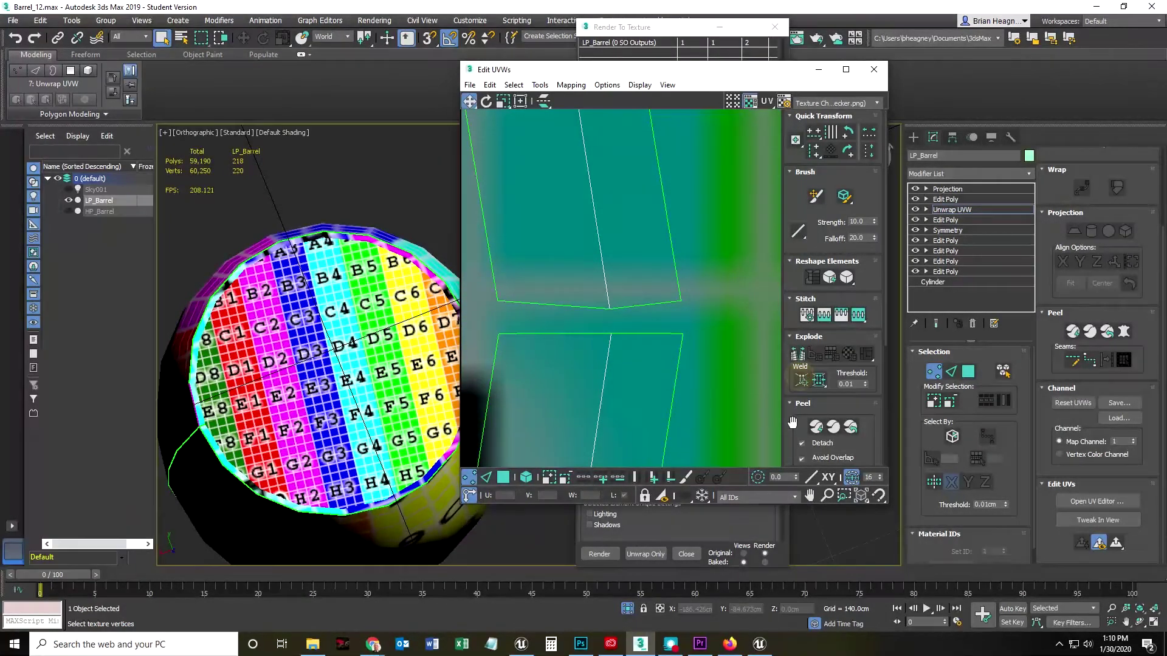
# - Rotate the whole ring island counterclockwise until its cut sits at the top near cell F3, and deselect it
pyautogui.scroll(-5, 693, 304)
pyautogui.scroll(-3, 690, 304)
pyautogui.moveTo(659, 327); pyautogui.dragTo(699, 317, button='middle')
pyautogui.scroll(4, 725, 299)
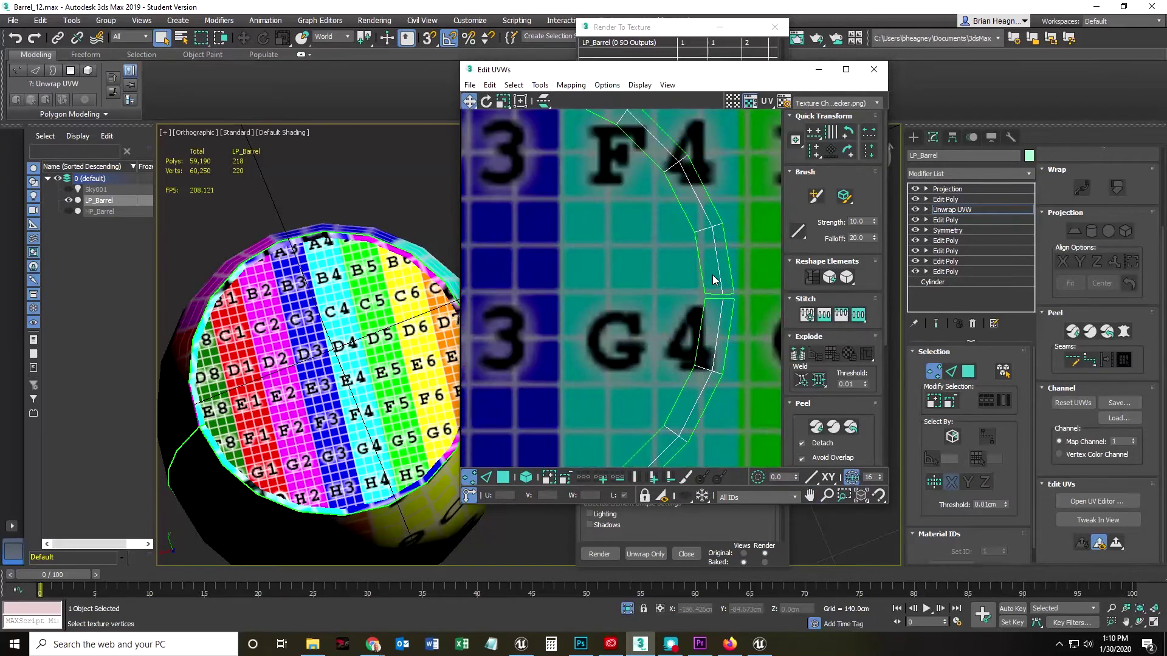
pyautogui.scroll(-3, 693, 331)
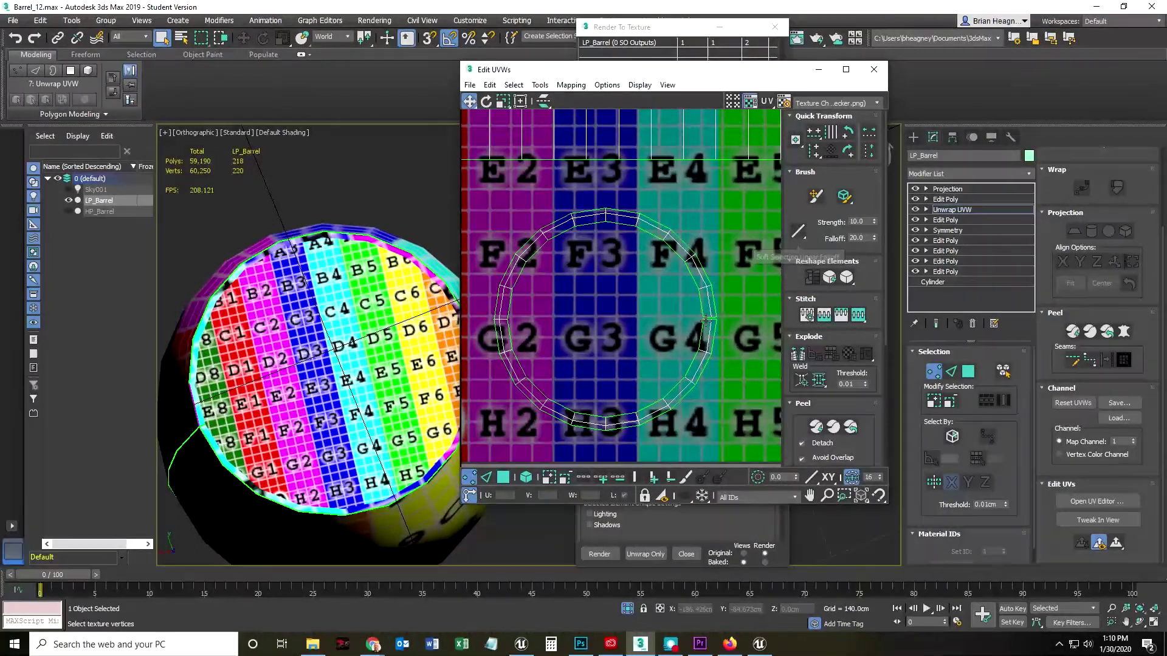
pyautogui.click(501, 478)
pyautogui.click(525, 477)
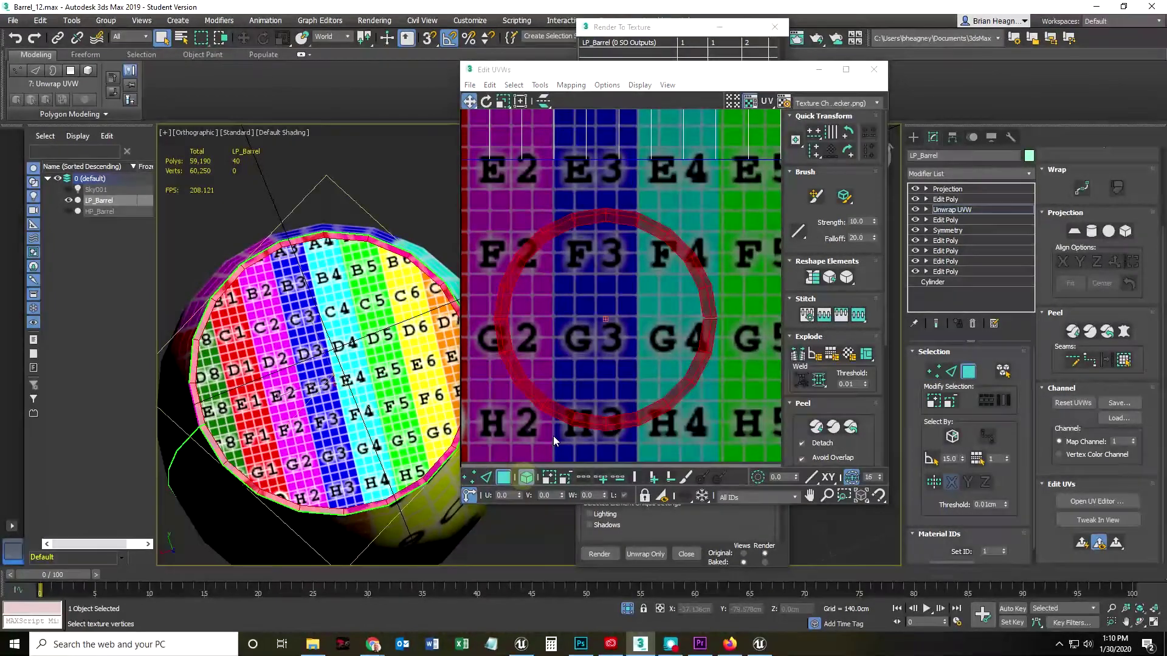
pyautogui.click(486, 101)
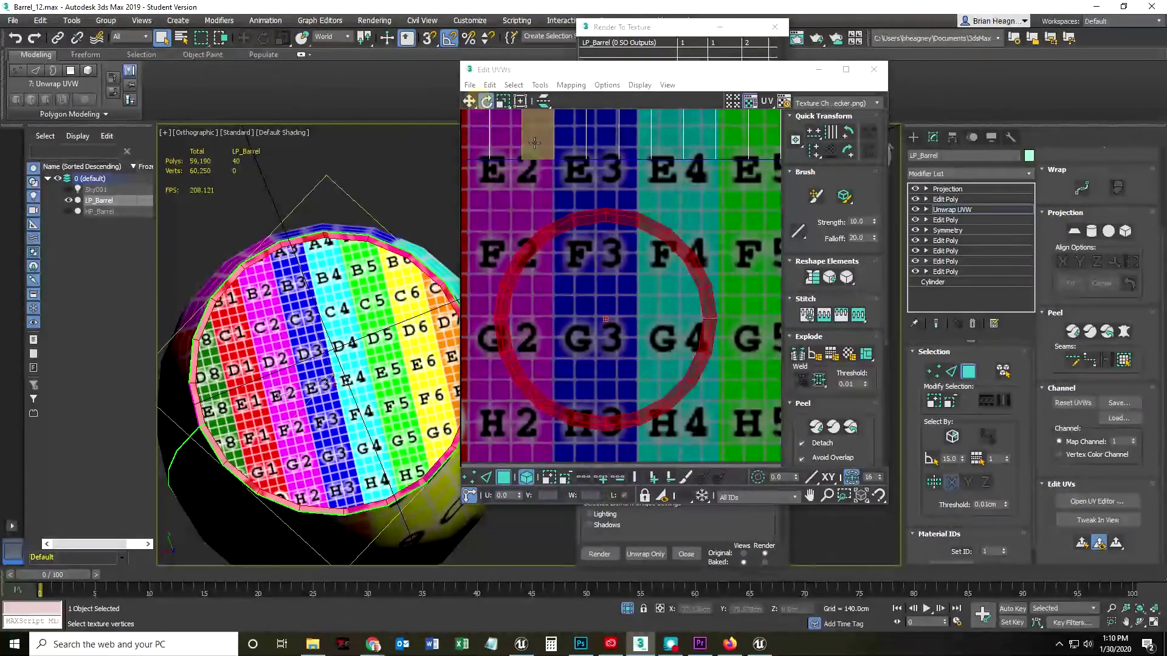
pyautogui.moveTo(593, 216); pyautogui.dragTo(407, 371)
pyautogui.moveTo(557, 306); pyautogui.dragTo(600, 325, button='middle')
pyautogui.click(604, 300)
pyautogui.scroll(1, 664, 271)
pyautogui.scroll(-1, 655, 287)
pyautogui.moveTo(655, 286); pyautogui.dragTo(591, 274, button='middle')
# - Move the ring island so its cut meets the lower corner of the barrel-side island at cell E1
pyautogui.click(469, 100)
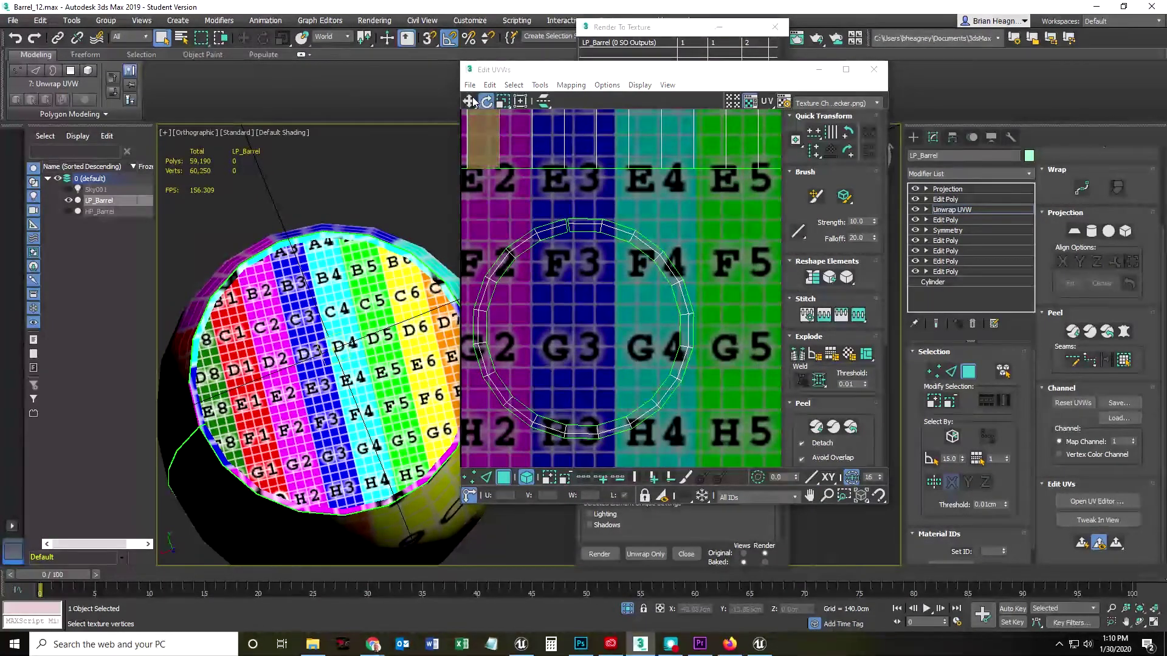
pyautogui.moveTo(577, 220); pyautogui.dragTo(496, 190)
pyautogui.moveTo(540, 308); pyautogui.dragTo(715, 384, button='middle')
pyautogui.moveTo(674, 272); pyautogui.dragTo(563, 257)
pyautogui.click(563, 291)
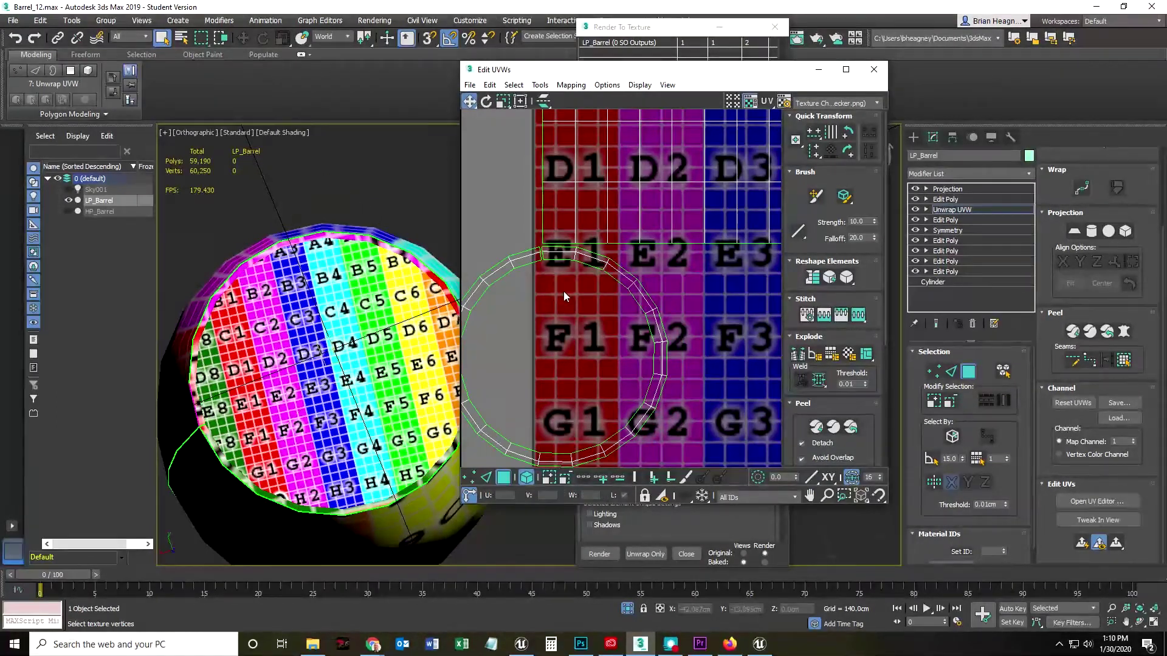
# - Move the ring's first three vertex groups after the cut, one by one, into a row beneath the barrel side's lower edge from E1 to E3
pyautogui.click(468, 477)
pyautogui.click(526, 477)
pyautogui.click(607, 264)
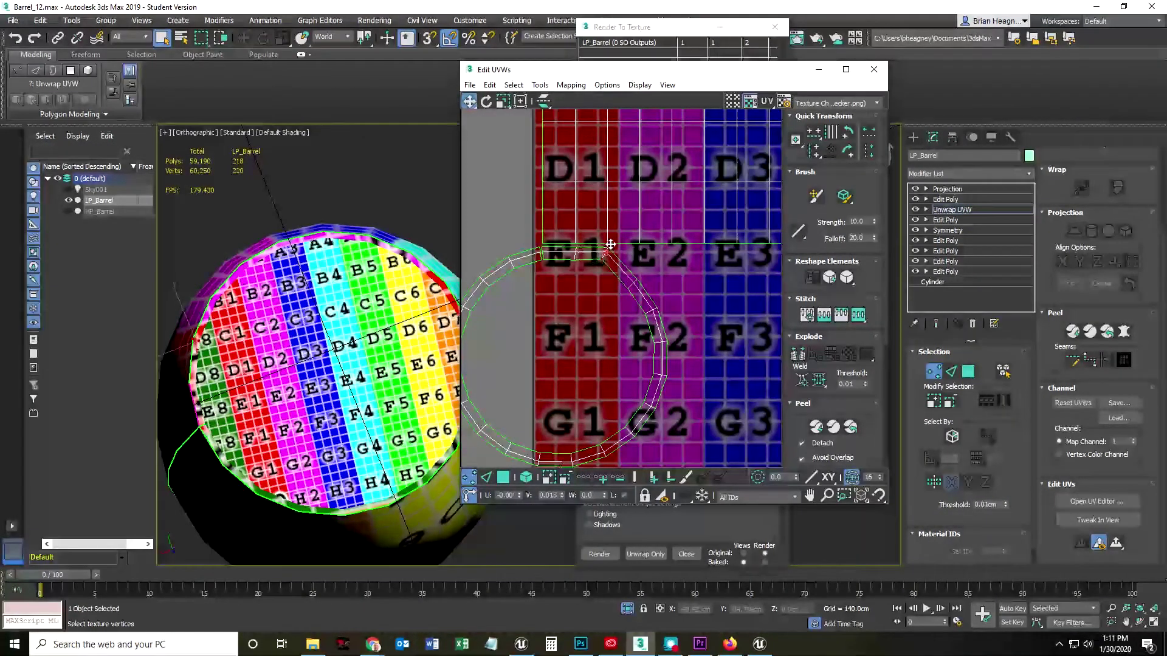
pyautogui.moveTo(648, 297); pyautogui.dragTo(641, 253)
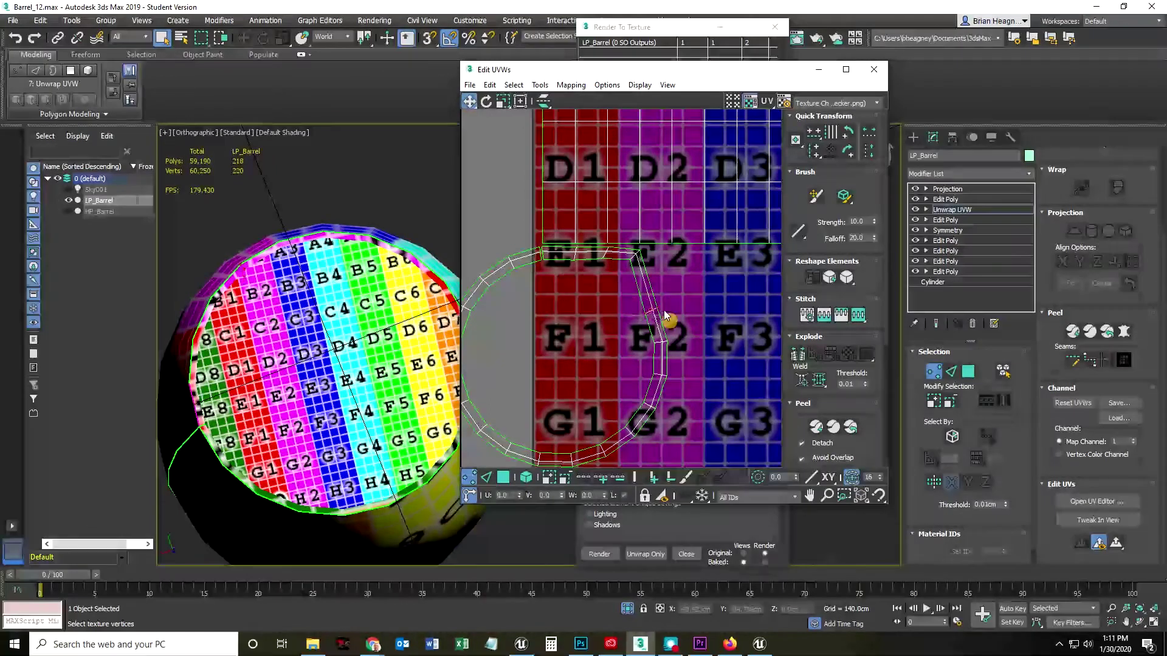
pyautogui.moveTo(635, 255); pyautogui.dragTo(676, 249)
pyautogui.moveTo(648, 316); pyautogui.dragTo(711, 248)
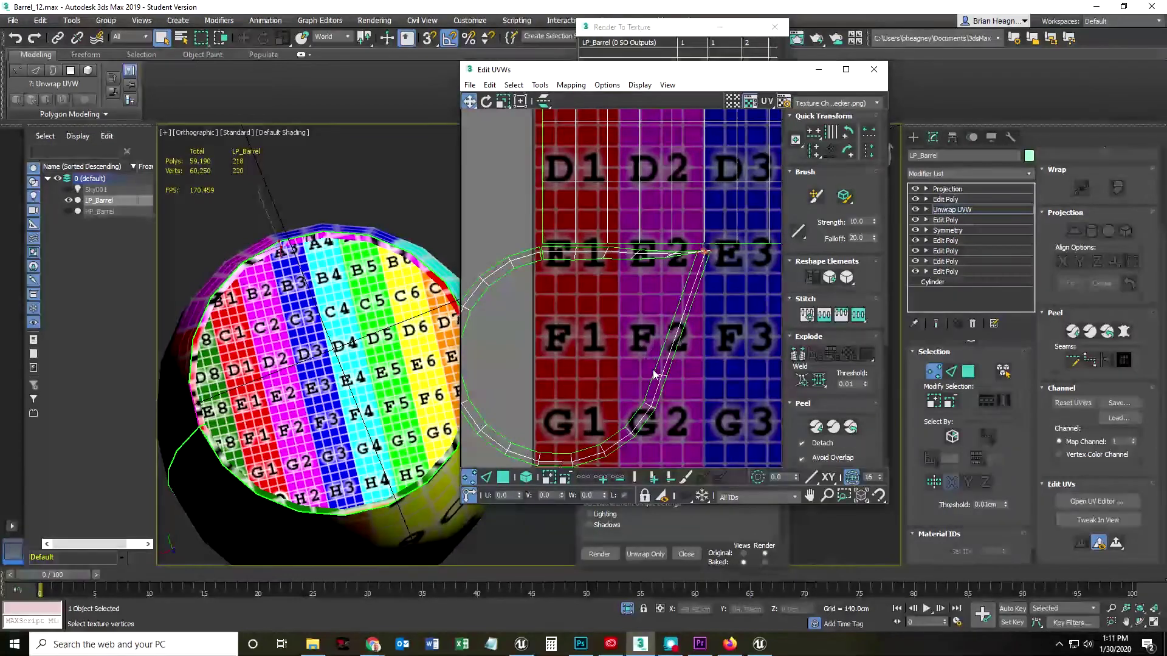
# - Continue unrolling the ring by moving the next two vertex groups outward, one into cell E3 and one down beside cell F3
pyautogui.moveTo(652, 368); pyautogui.dragTo(734, 274)
pyautogui.click(625, 393)
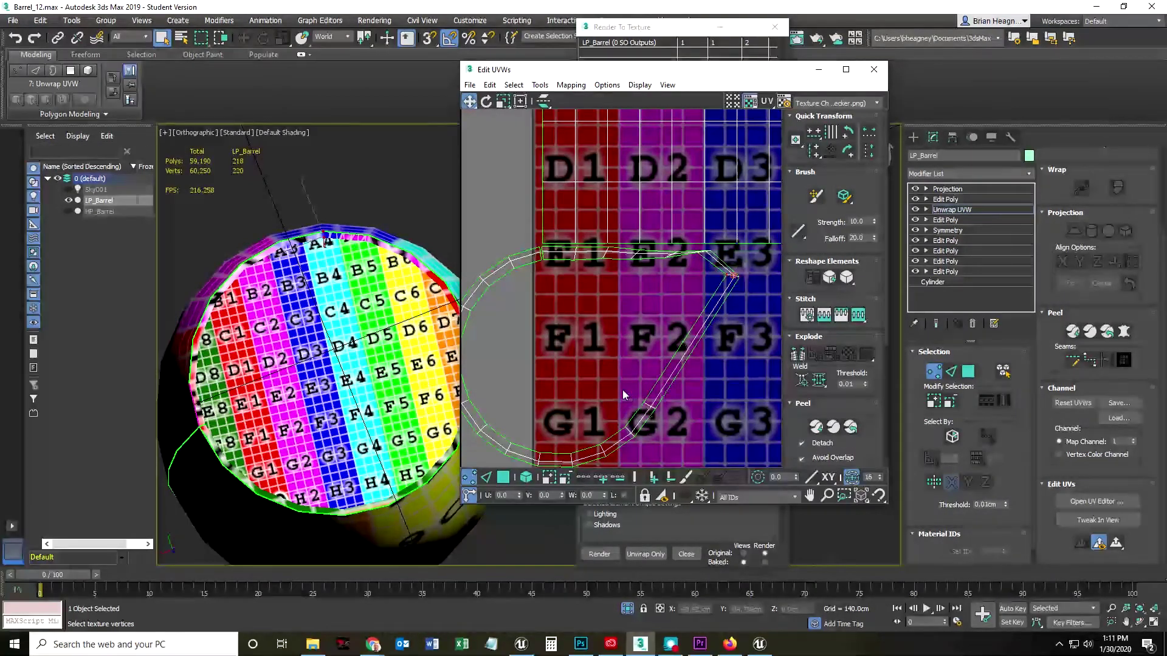
pyautogui.moveTo(676, 432); pyautogui.dragTo(655, 411)
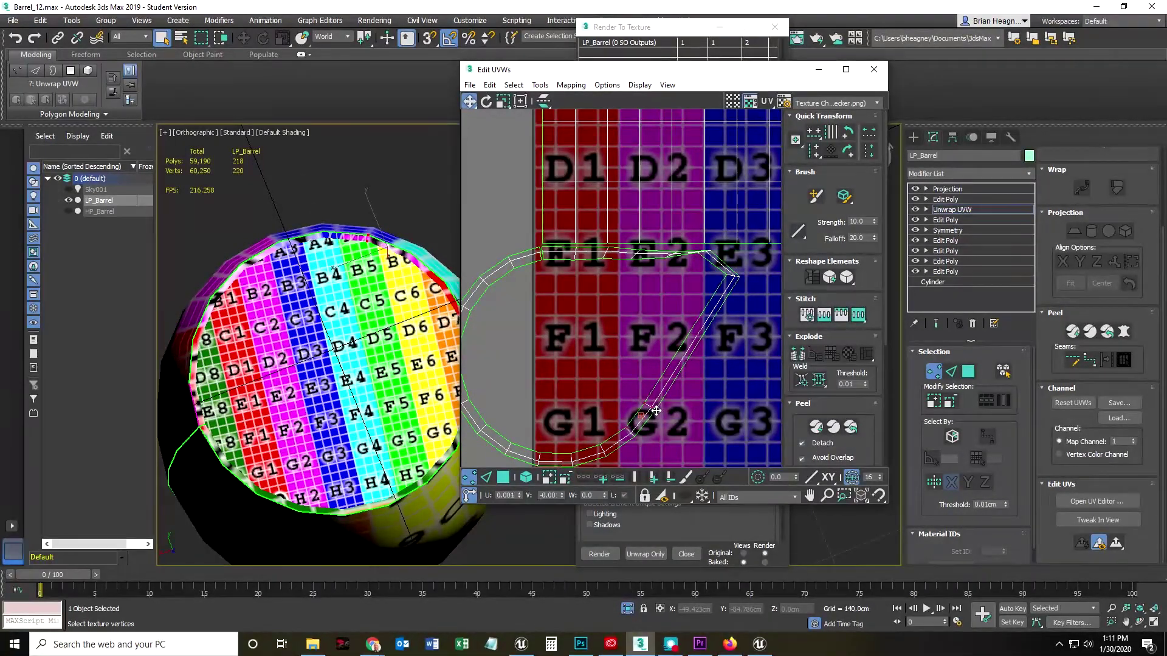
pyautogui.moveTo(657, 416); pyautogui.dragTo(734, 389)
# - Rotate the two cross-section vertex groups in cell E1 until each stands upright across the strip
pyautogui.scroll(4, 604, 243)
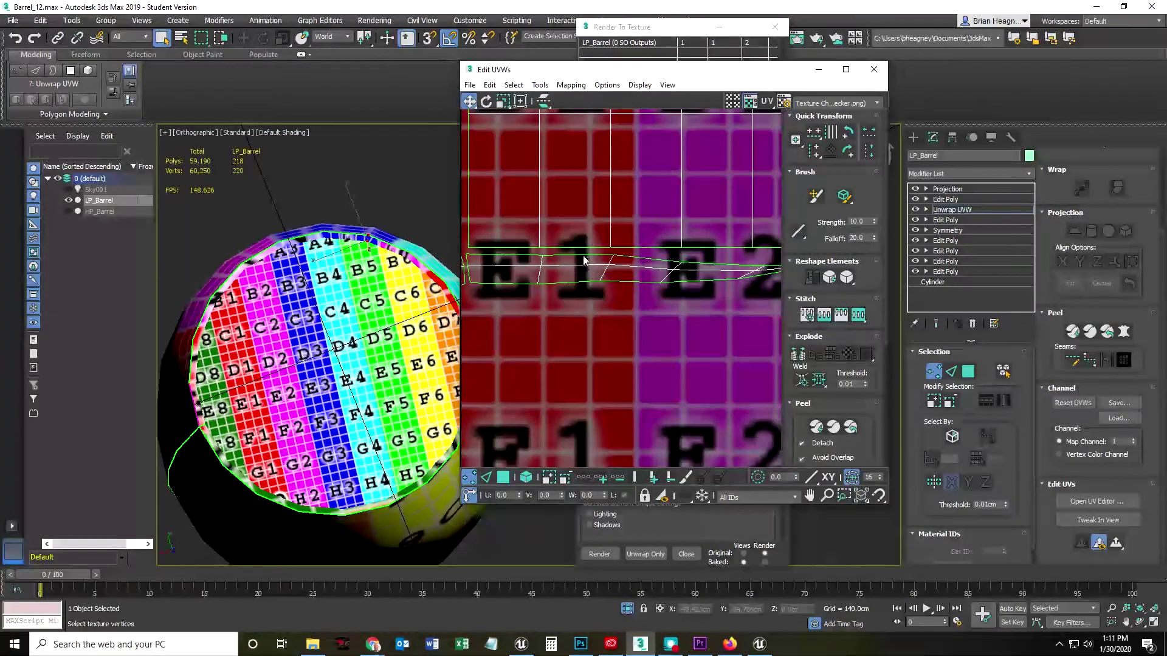
pyautogui.moveTo(605, 281); pyautogui.dragTo(617, 303)
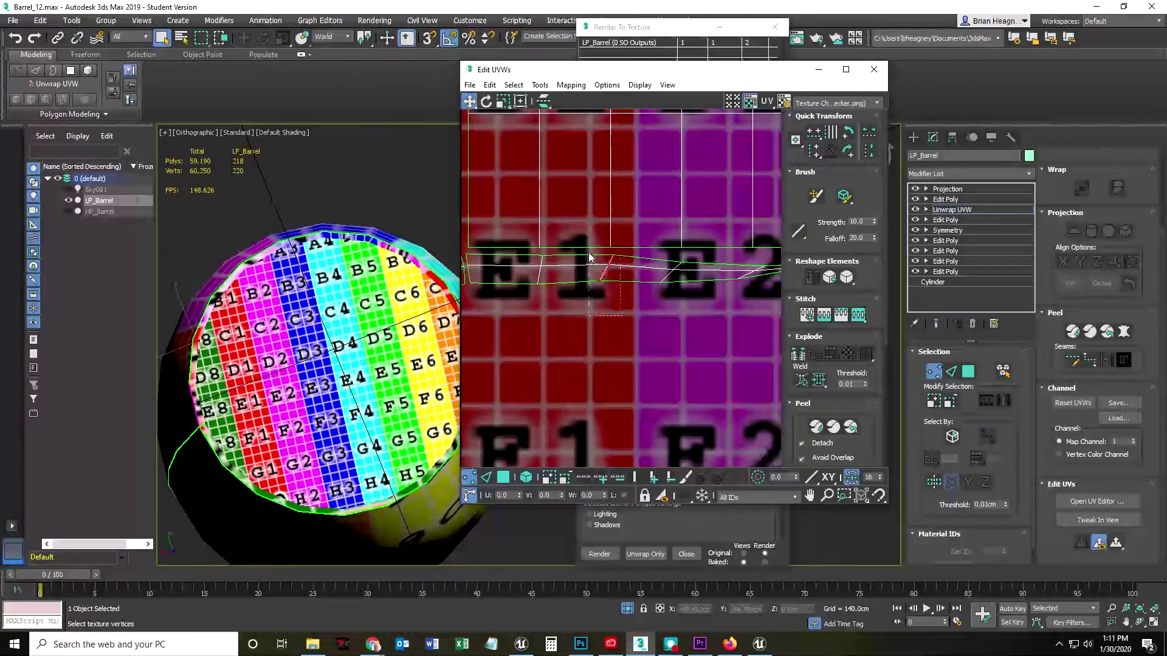
pyautogui.click(490, 101)
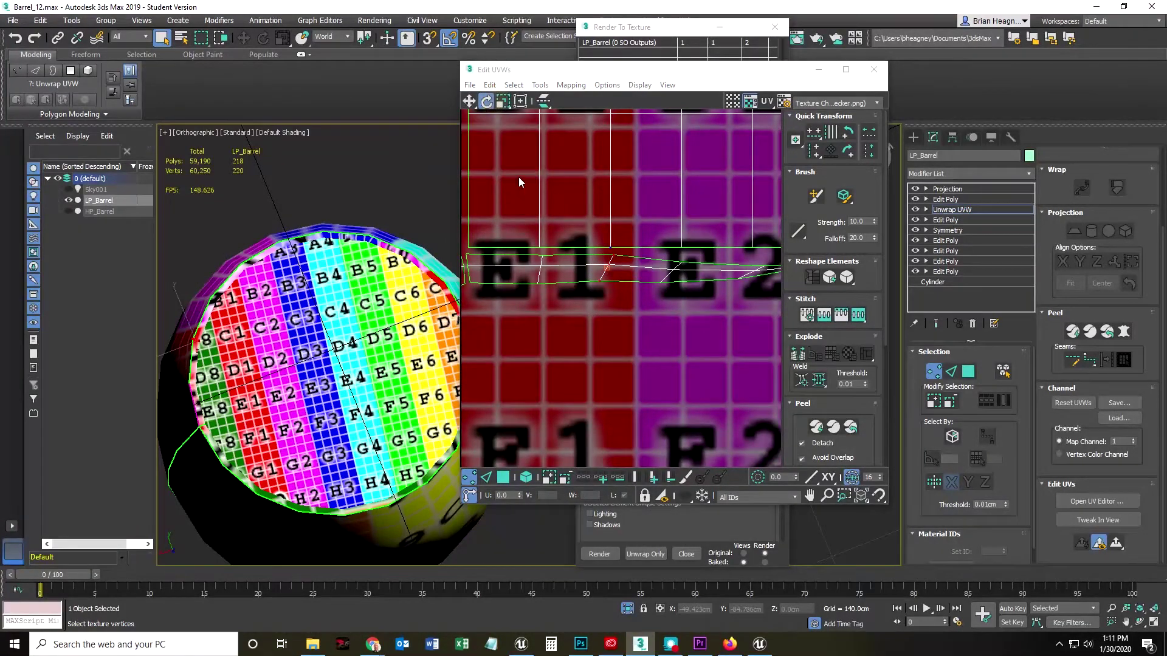
pyautogui.moveTo(606, 260); pyautogui.dragTo(610, 253)
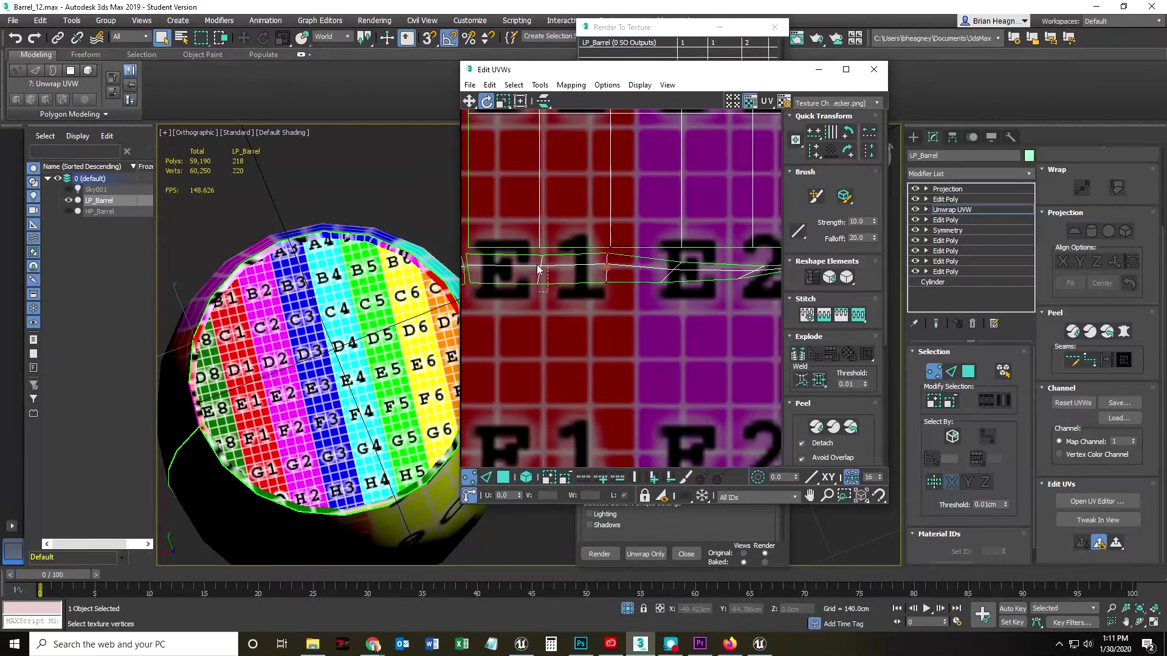
pyautogui.moveTo(526, 256); pyautogui.dragTo(539, 254)
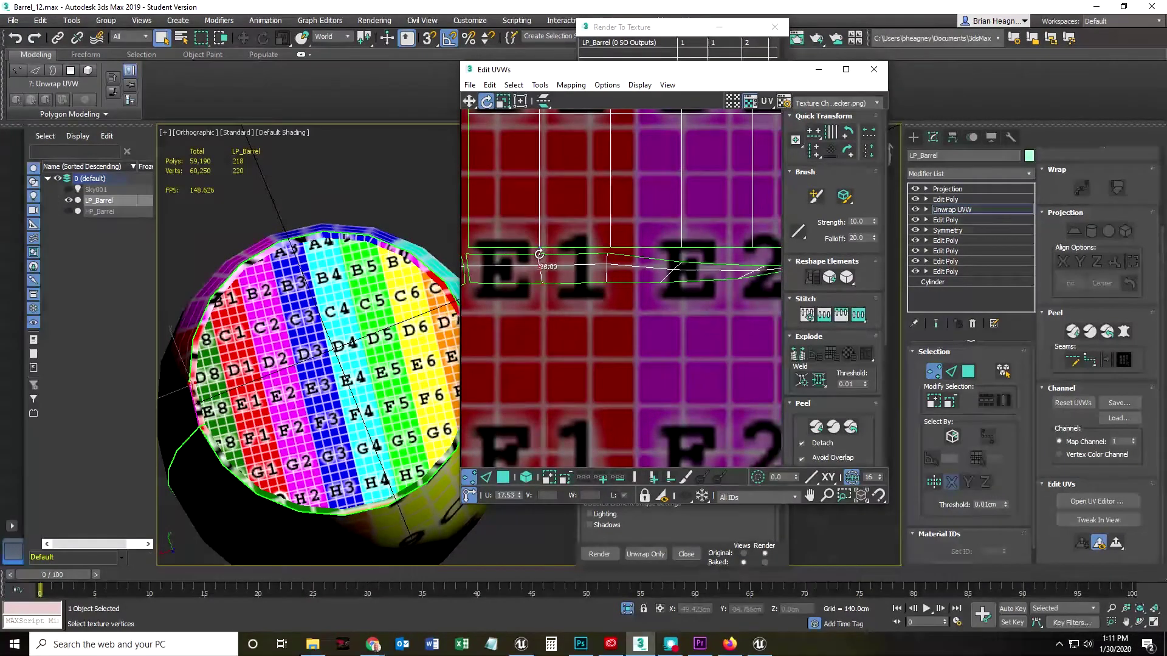
# - Rotate the following cross-section vertex groups upright through cell E2 up to the edge of E3
pyautogui.moveTo(718, 309); pyautogui.dragTo(674, 294)
pyautogui.moveTo(651, 254); pyautogui.dragTo(672, 261)
pyautogui.moveTo(709, 323); pyautogui.dragTo(632, 327, button='middle')
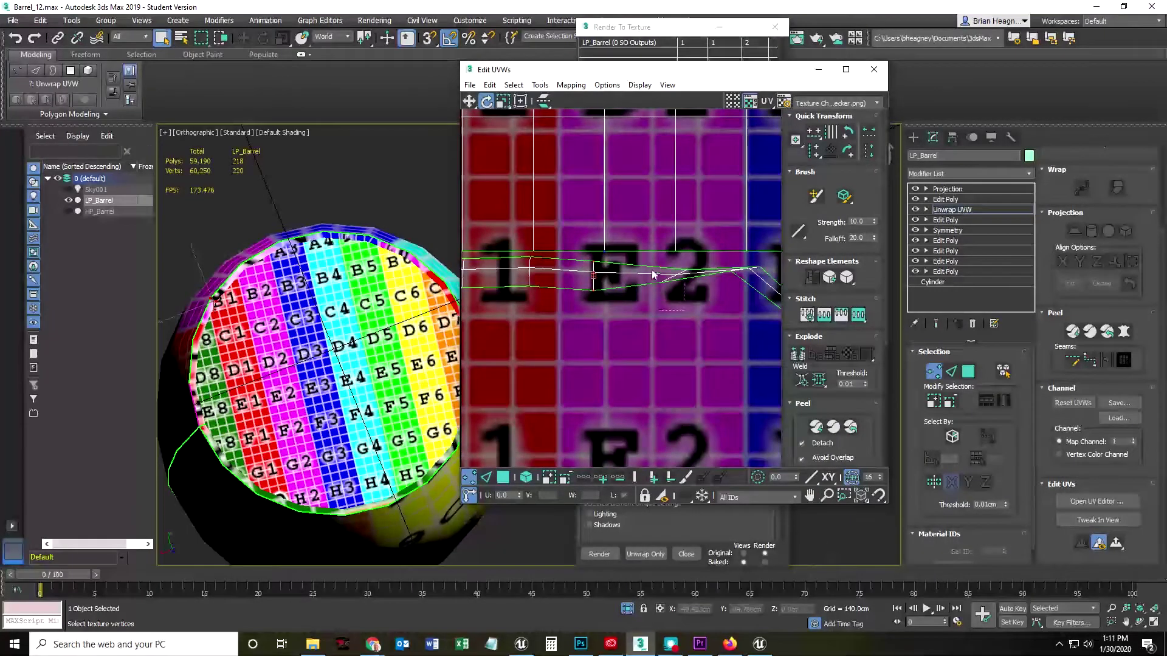
pyautogui.moveTo(692, 307); pyautogui.dragTo(676, 262)
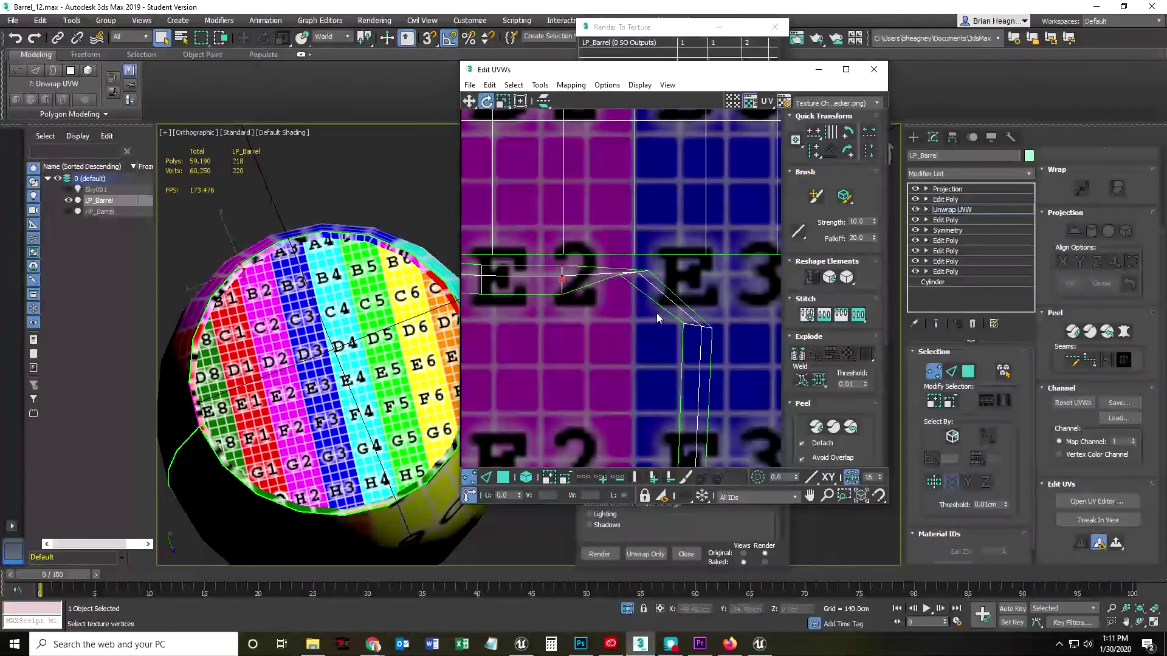
pyautogui.moveTo(612, 265); pyautogui.dragTo(638, 268)
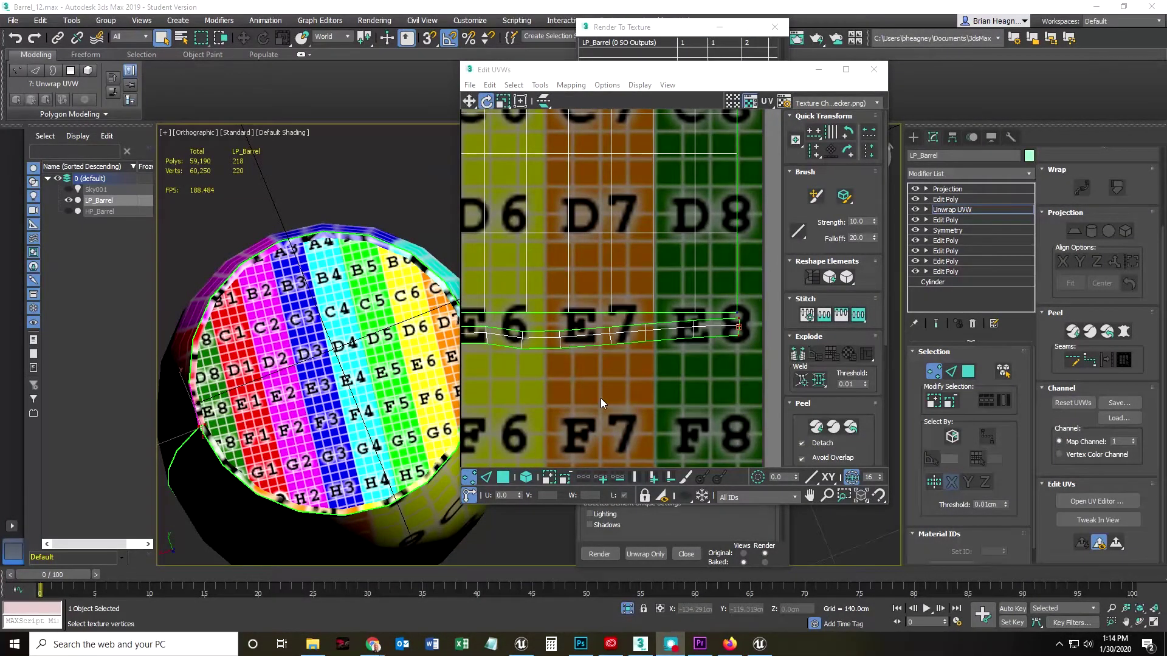
# - Move the sagging vertex group in cell E3 up into line with the rest of the unrolled strip
pyautogui.scroll(-5, 600, 398)
pyautogui.moveTo(559, 339); pyautogui.dragTo(687, 327, button='middle')
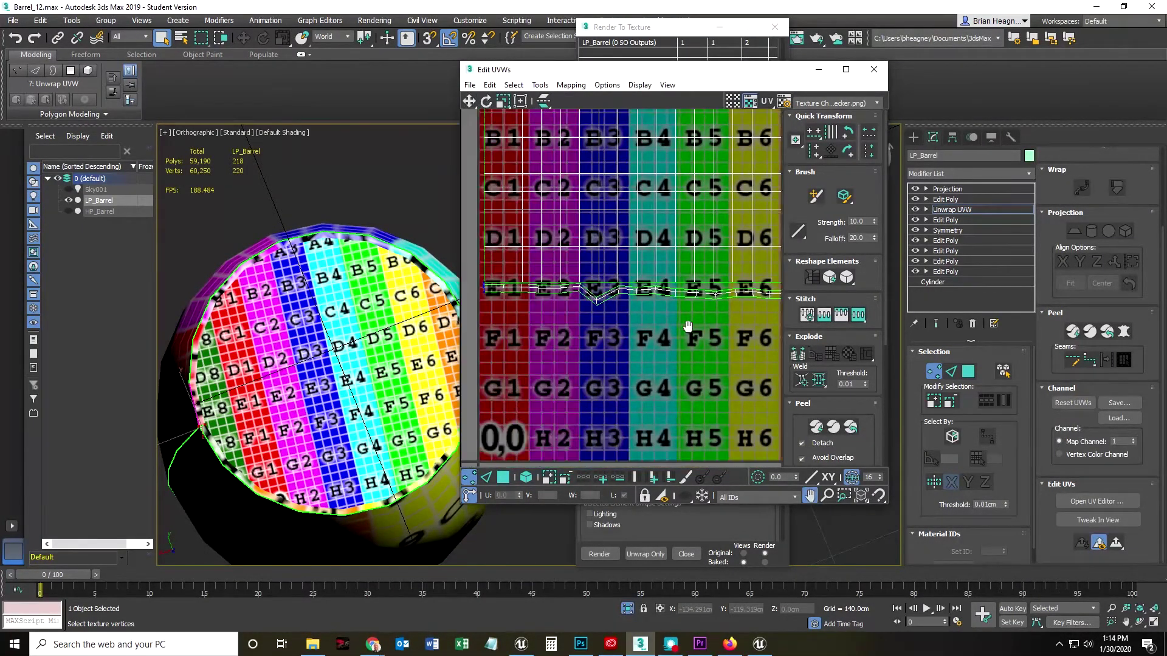
pyautogui.scroll(3, 625, 327)
pyautogui.moveTo(554, 251); pyautogui.dragTo(559, 229)
pyautogui.click(471, 99)
pyautogui.moveTo(553, 301); pyautogui.dragTo(743, 341, button='middle')
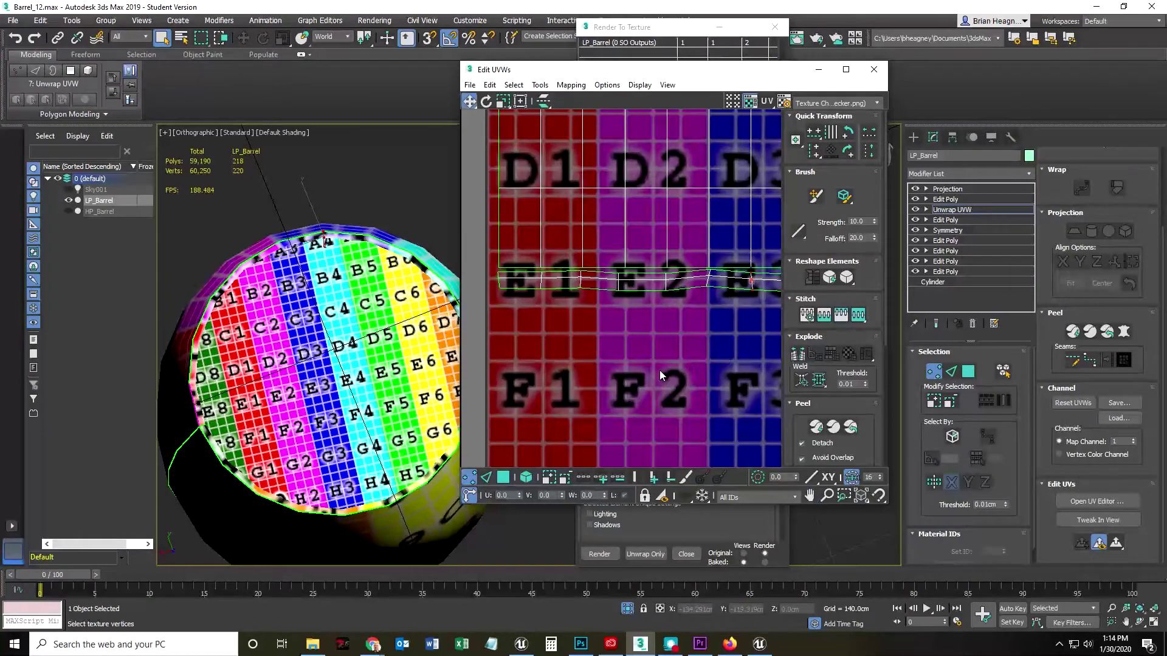
pyautogui.moveTo(538, 350); pyautogui.dragTo(646, 349, button='middle')
pyautogui.scroll(4, 650, 350)
pyautogui.scroll(-1, 655, 351)
pyautogui.scroll(-1, 658, 348)
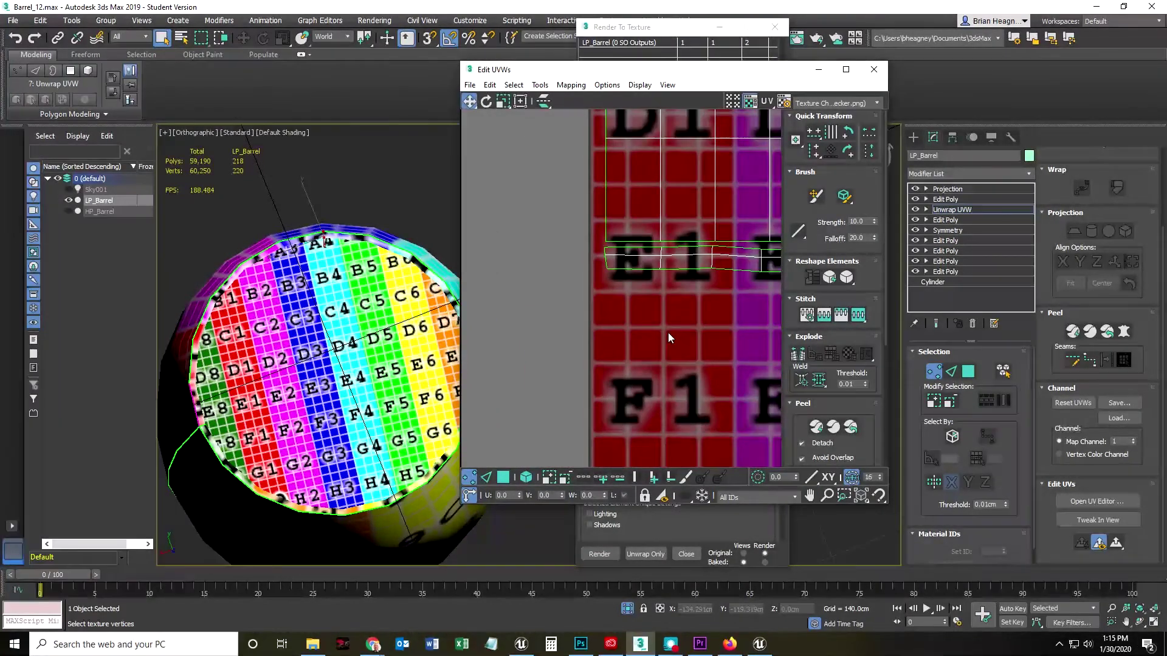
# - Try to align the strip's upper edge loop horizontally and move it up to the barrel side, and undo the attempt
pyautogui.click(488, 478)
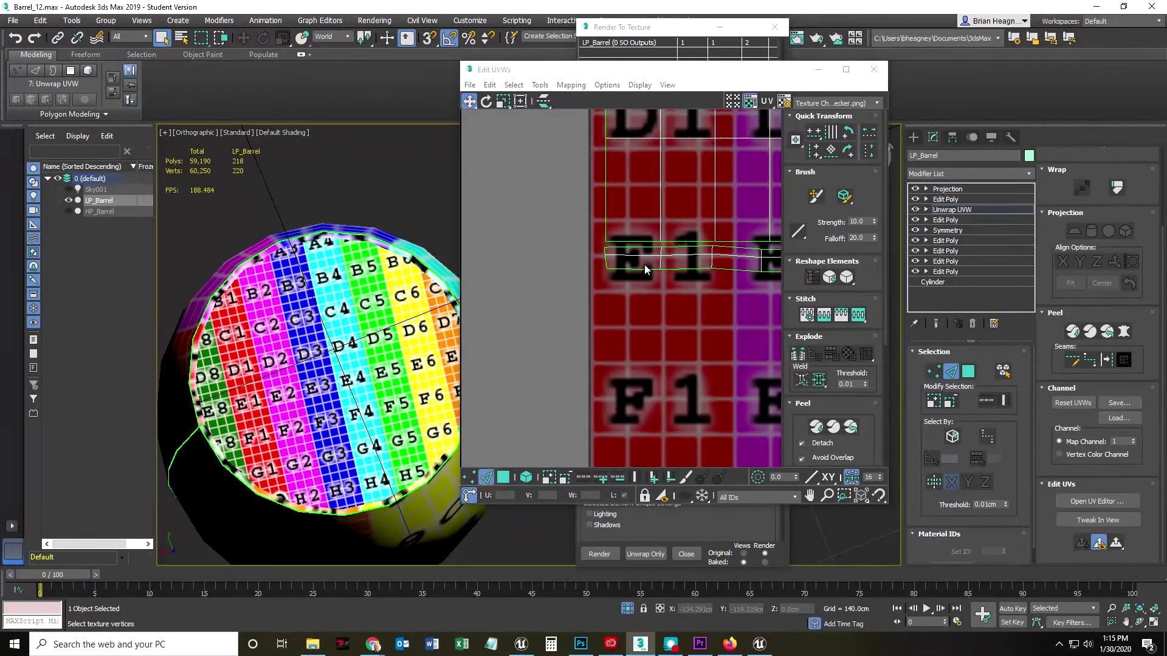
pyautogui.click(644, 249)
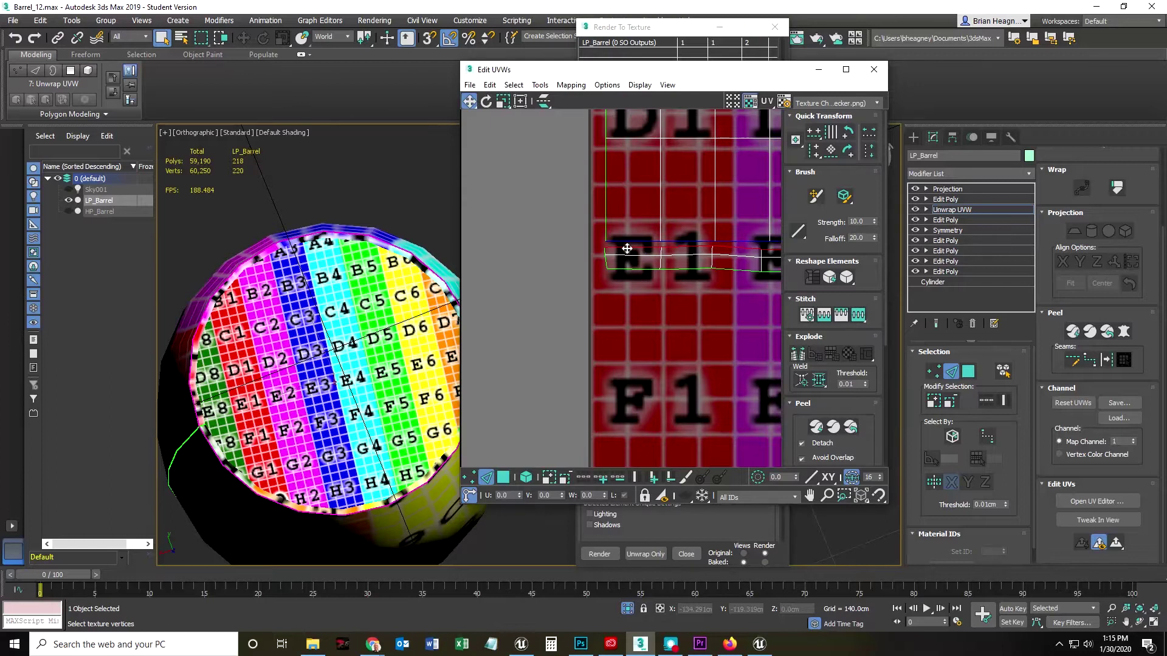
pyautogui.click(816, 138)
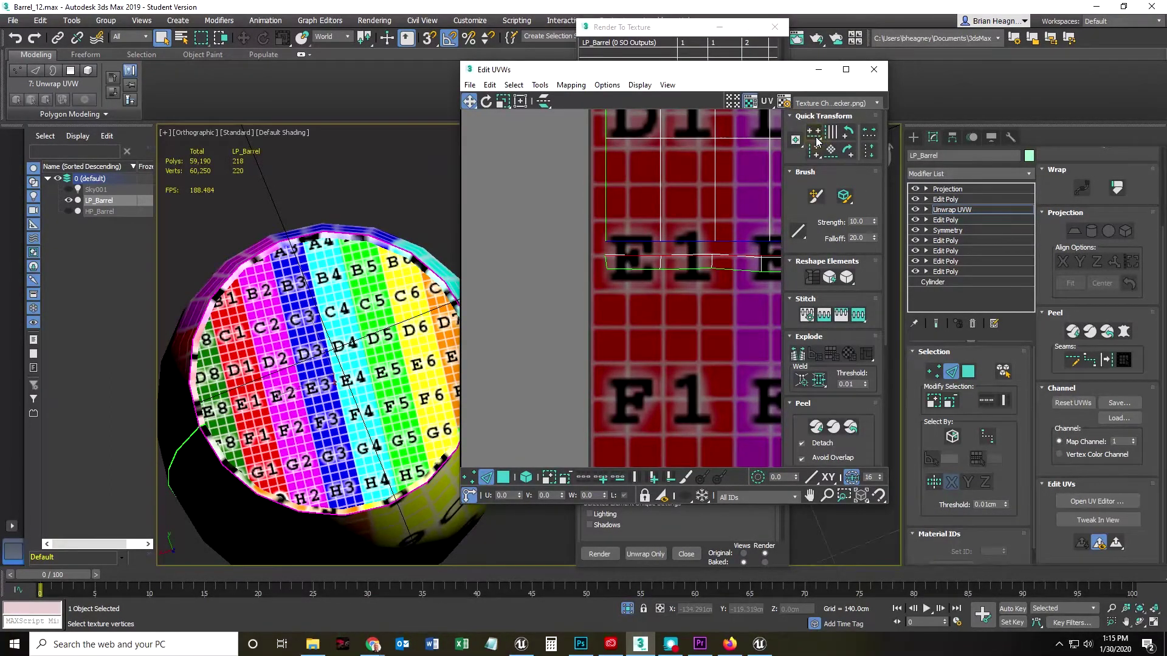
pyautogui.moveTo(624, 255); pyautogui.dragTo(623, 247)
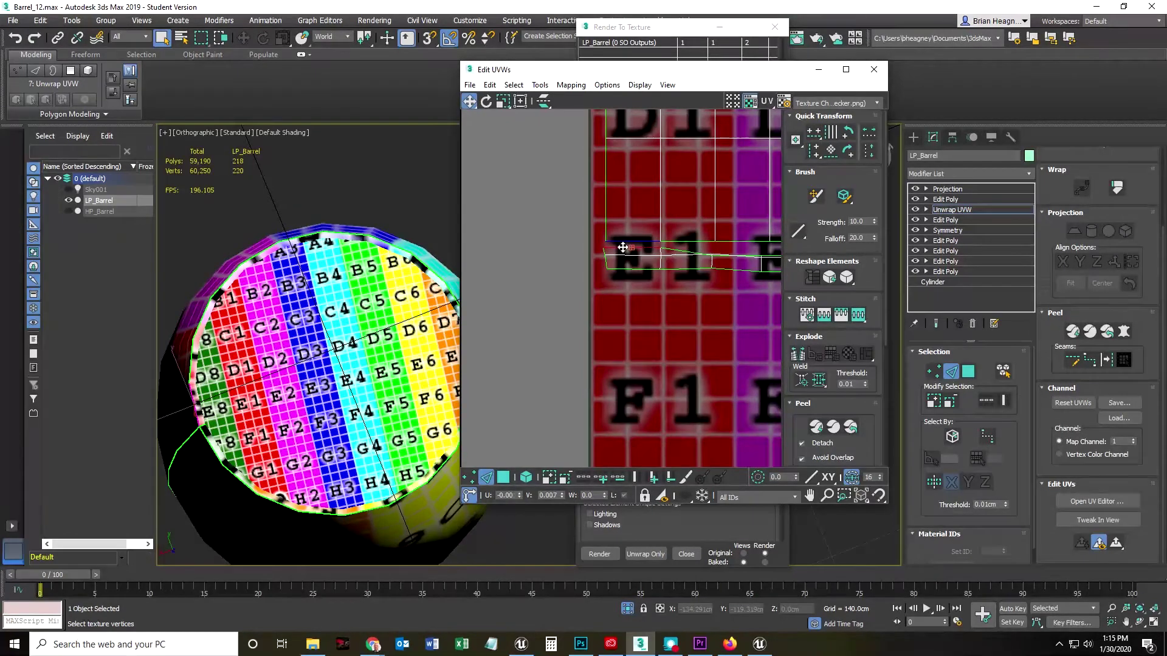
pyautogui.hotkey('ctrl', 'z')
pyautogui.hotkey('ctrl', 'z')
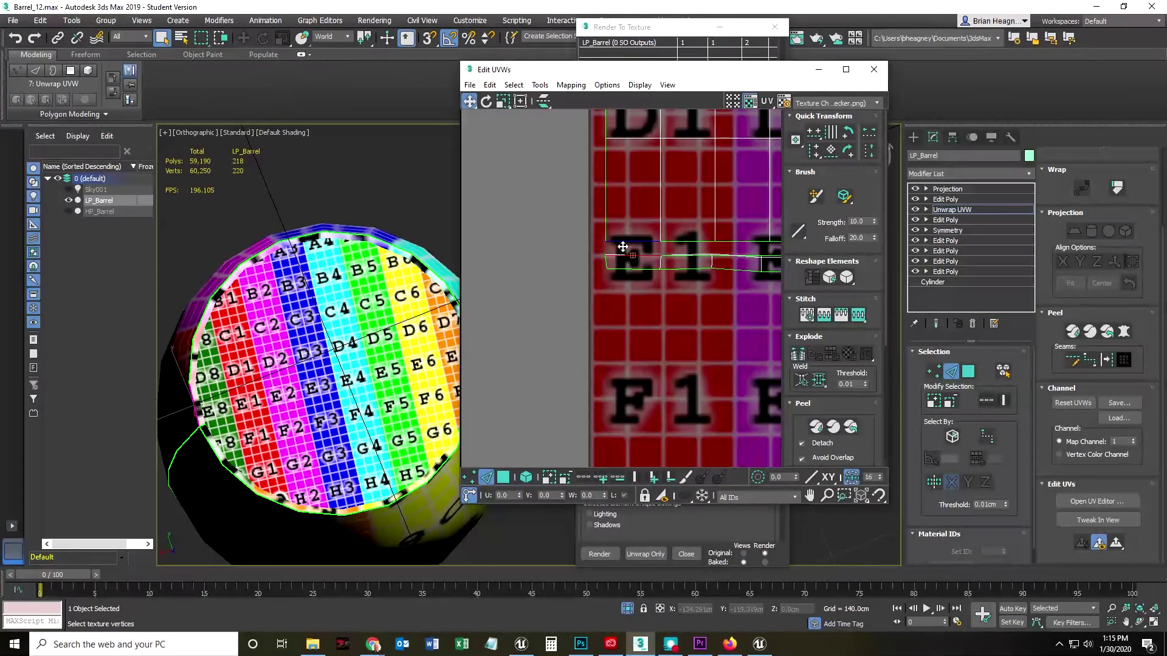
# - Select the strip's lower, middle and upper edge loops in turn and align each one horizontally
pyautogui.click(623, 247)
pyautogui.moveTo(686, 293); pyautogui.dragTo(659, 306, button='middle')
pyautogui.doubleClick(620, 281)
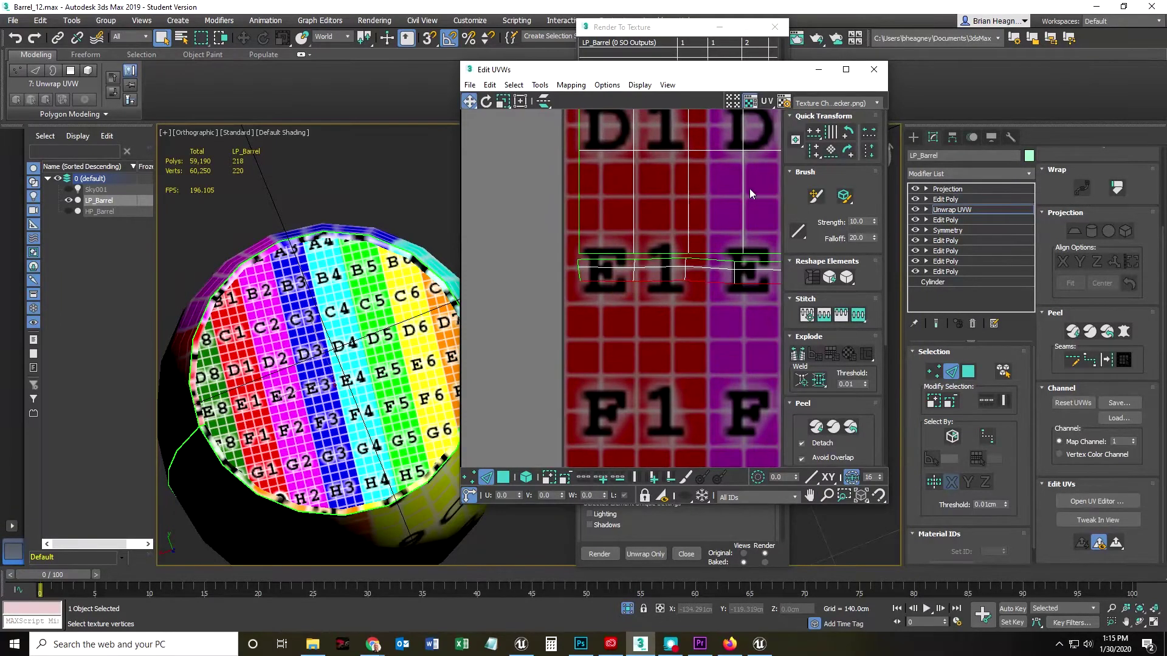
pyautogui.moveTo(641, 321); pyautogui.dragTo(599, 321, button='middle')
pyautogui.scroll(-4, 653, 358)
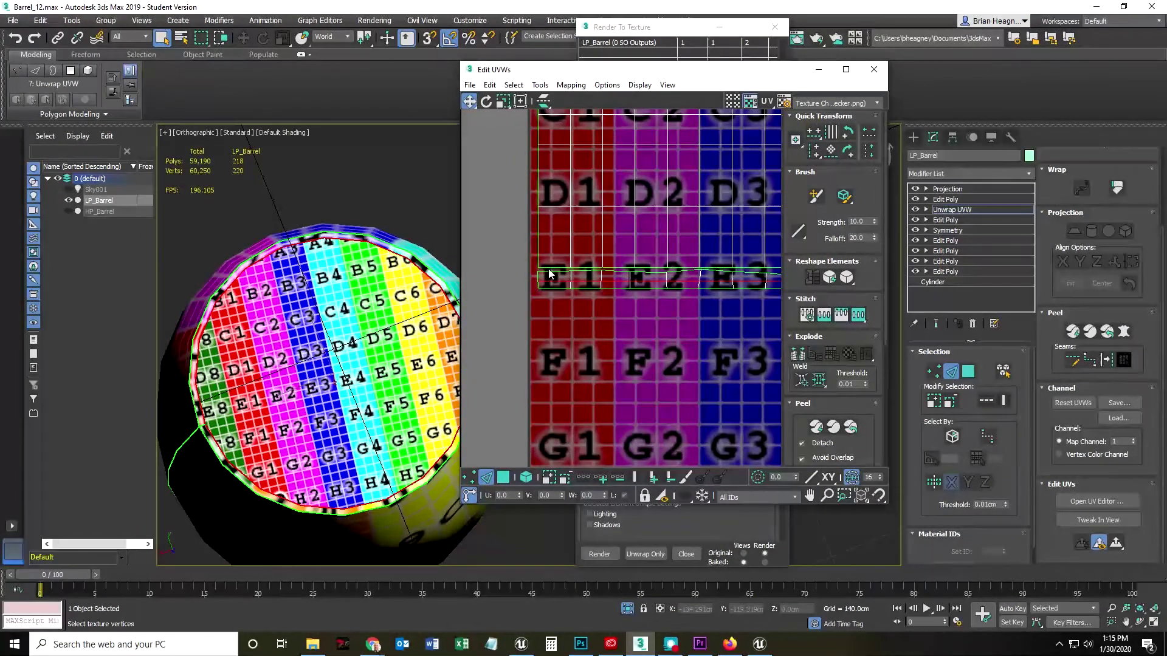
pyautogui.click(548, 277)
pyautogui.doubleClick(547, 273)
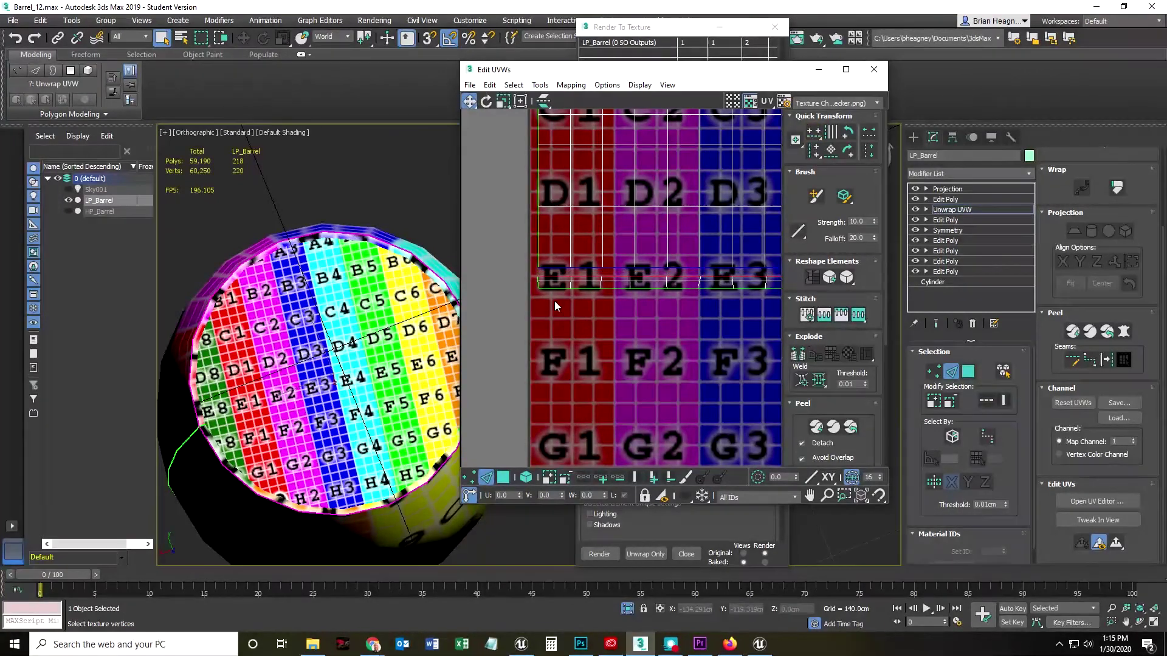
# - Move the strip's upper edge loop up by about 0.01 in V to meet the barrel side's lower edge
pyautogui.scroll(3, 554, 301)
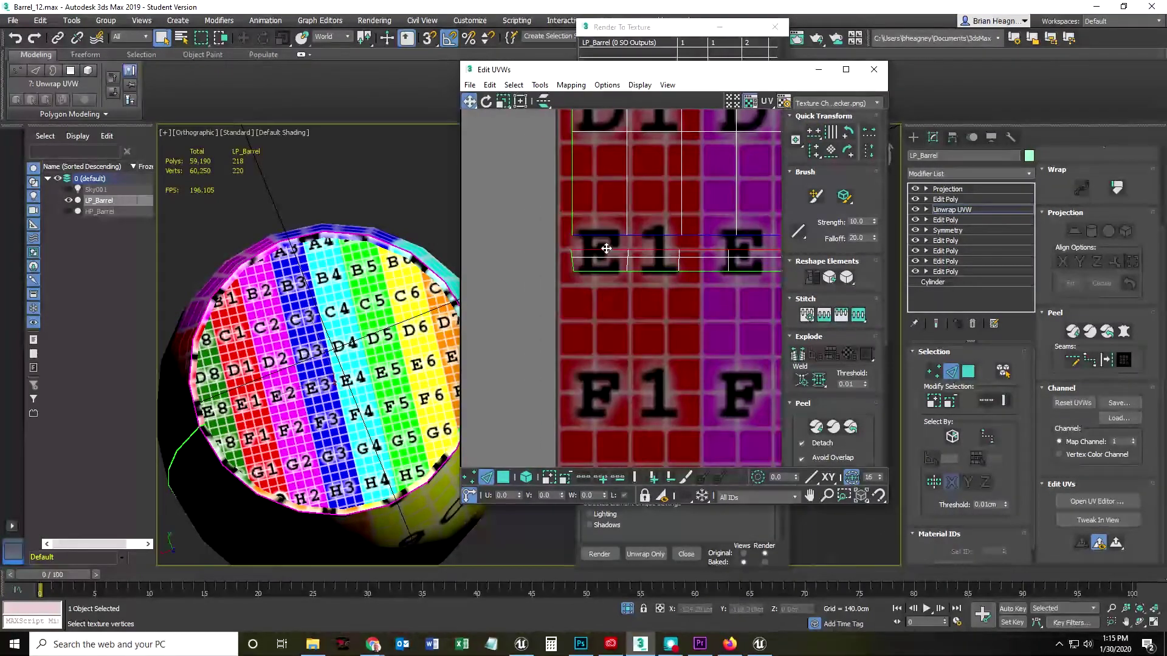
pyautogui.moveTo(605, 248); pyautogui.dragTo(606, 236)
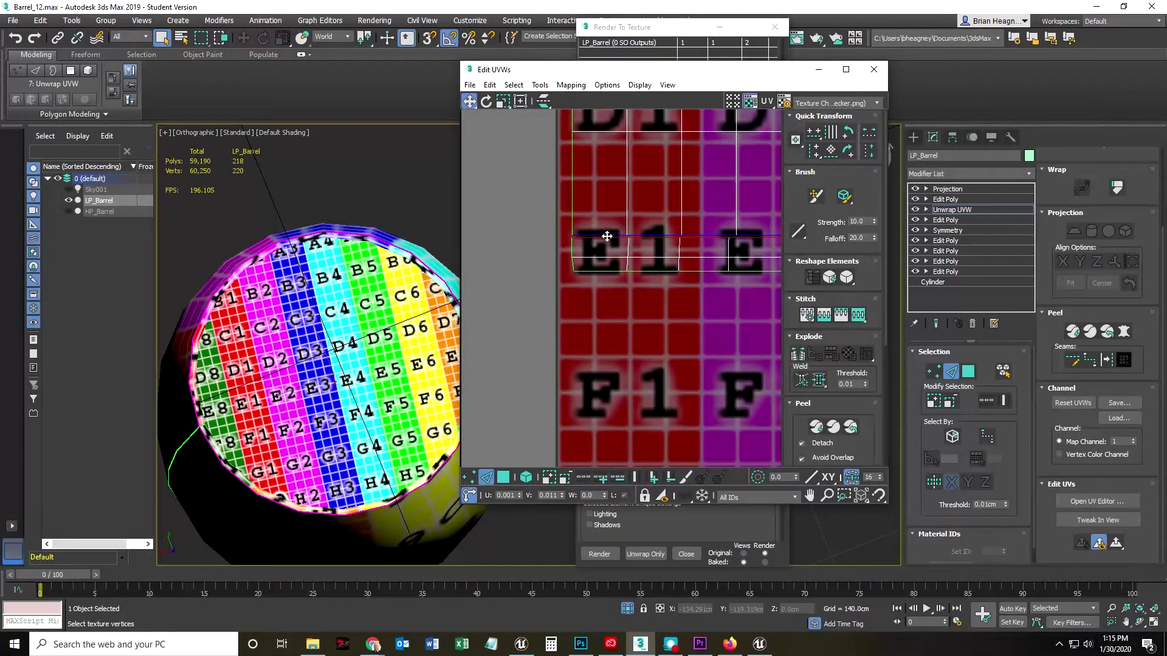
pyautogui.moveTo(607, 235); pyautogui.dragTo(606, 237)
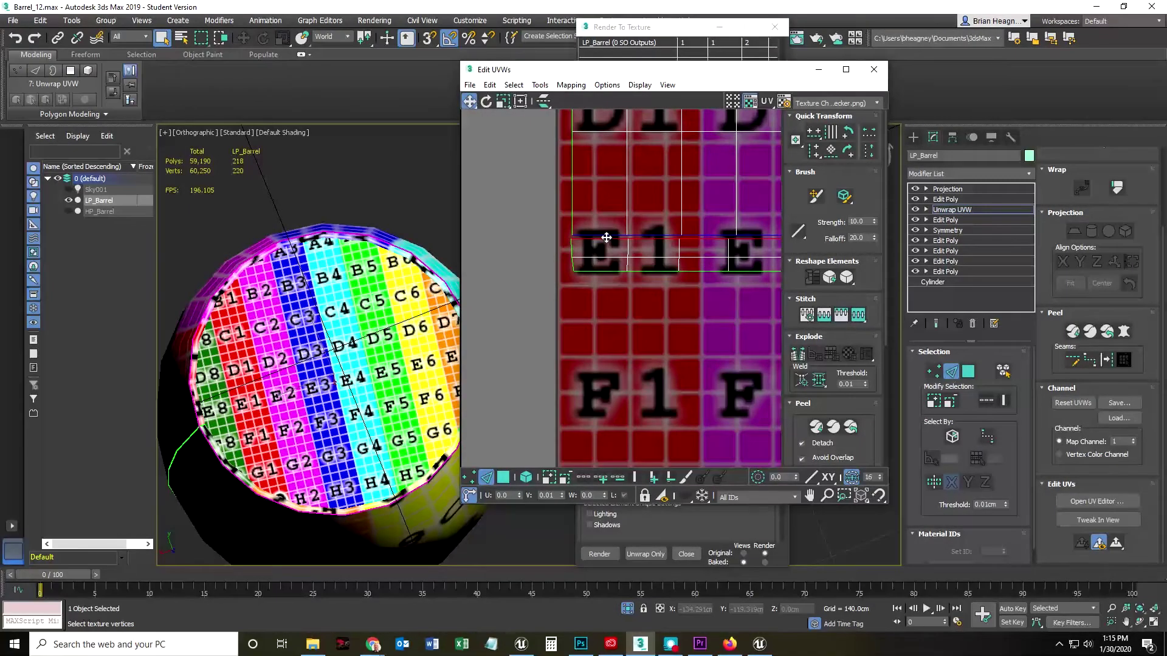
# - Align the strip's end edges and the next three cross edges vertically, from the start of E1 to the start of E2
pyautogui.click(571, 249)
pyautogui.click(571, 254)
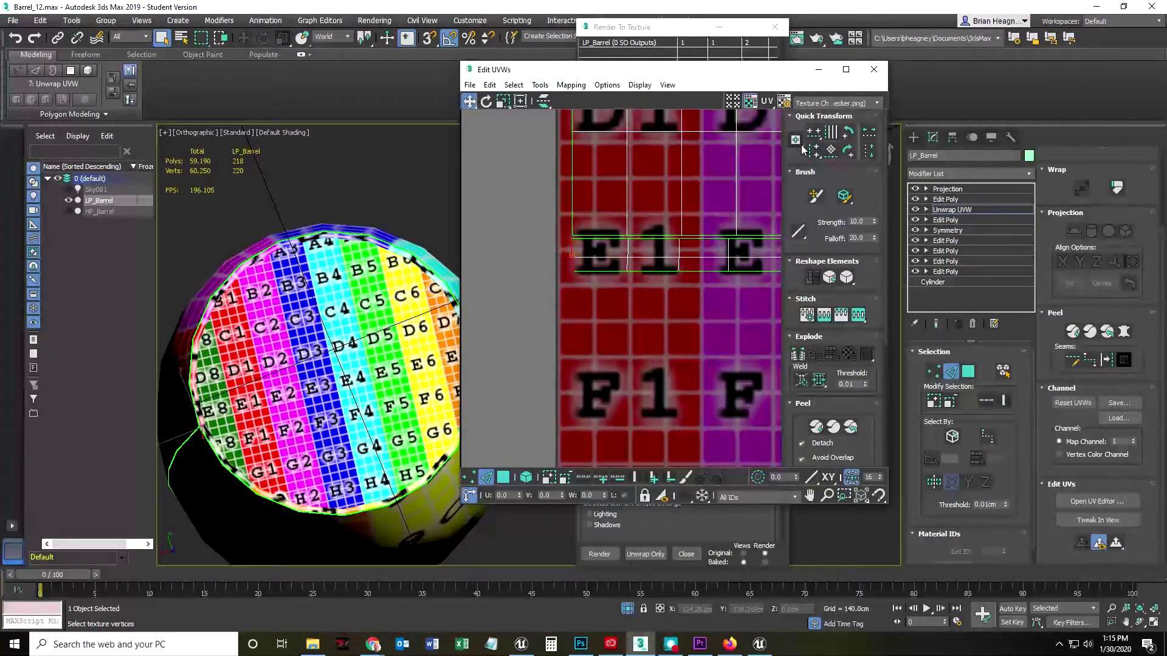
pyautogui.click(812, 156)
pyautogui.click(628, 255)
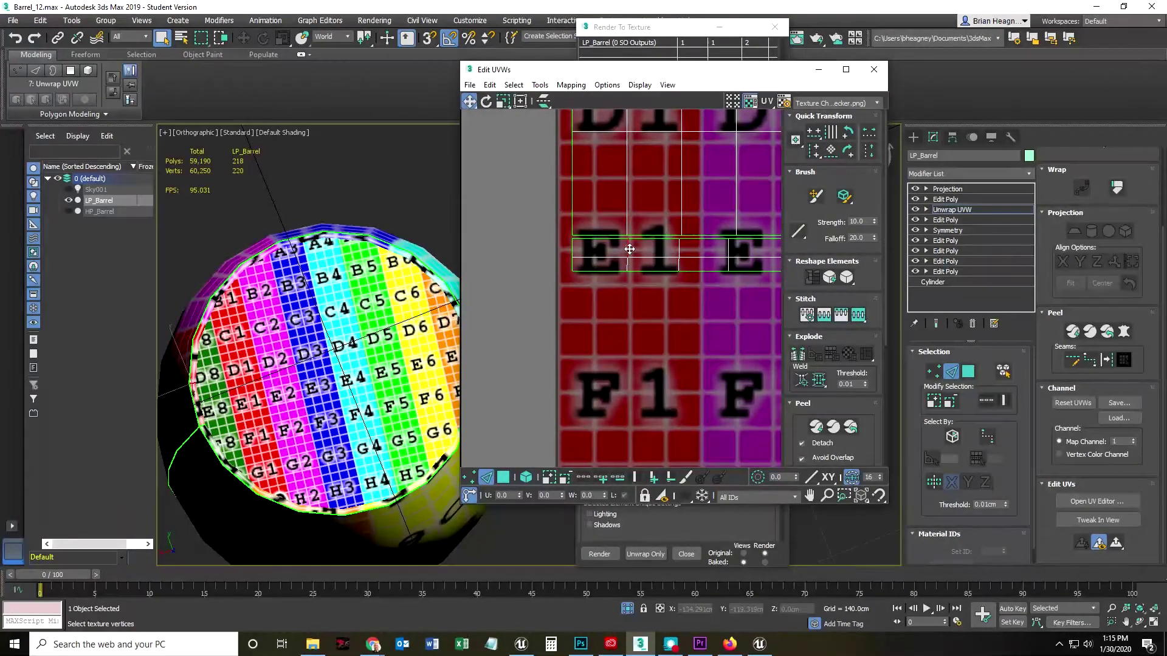
pyautogui.click(678, 250)
pyautogui.click(791, 145)
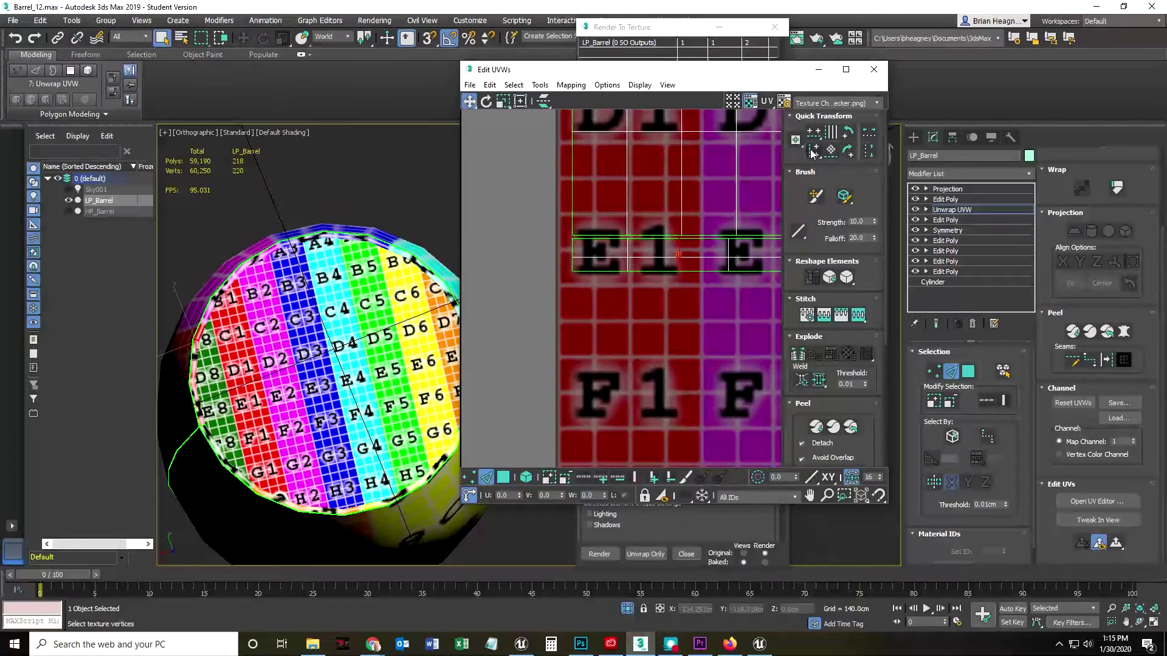
pyautogui.click(728, 250)
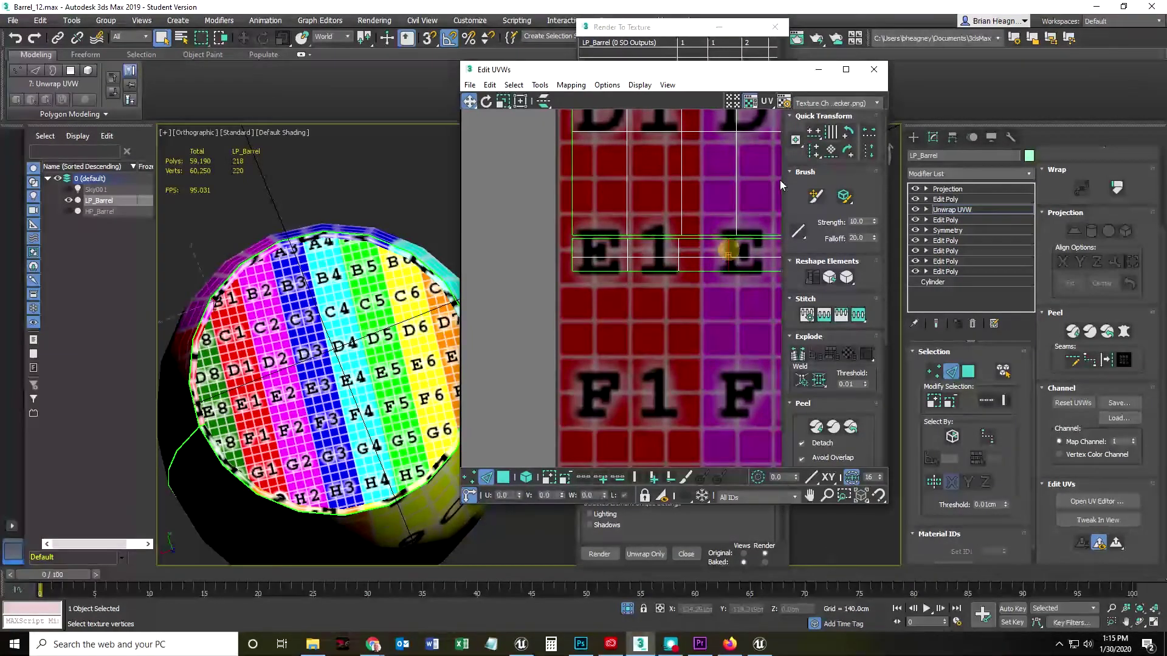
# - Align the strip's next three cross edges vertically, from the middle of E2 to the first edge inside E3
pyautogui.moveTo(702, 366); pyautogui.dragTo(557, 370, button='middle')
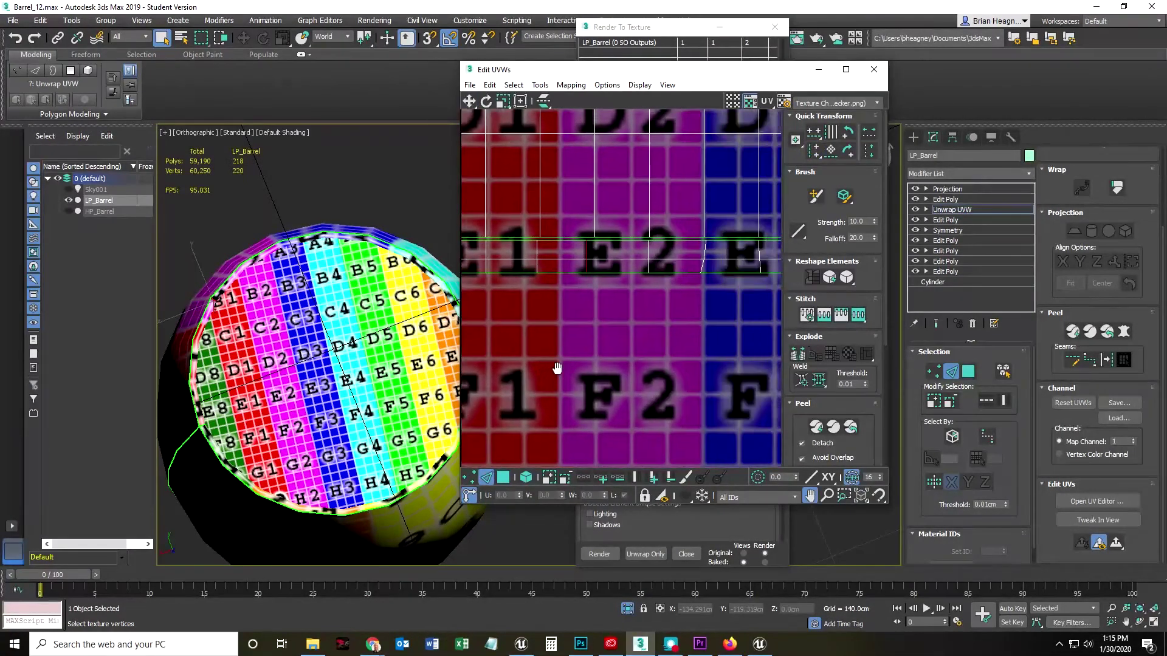
pyautogui.click(647, 258)
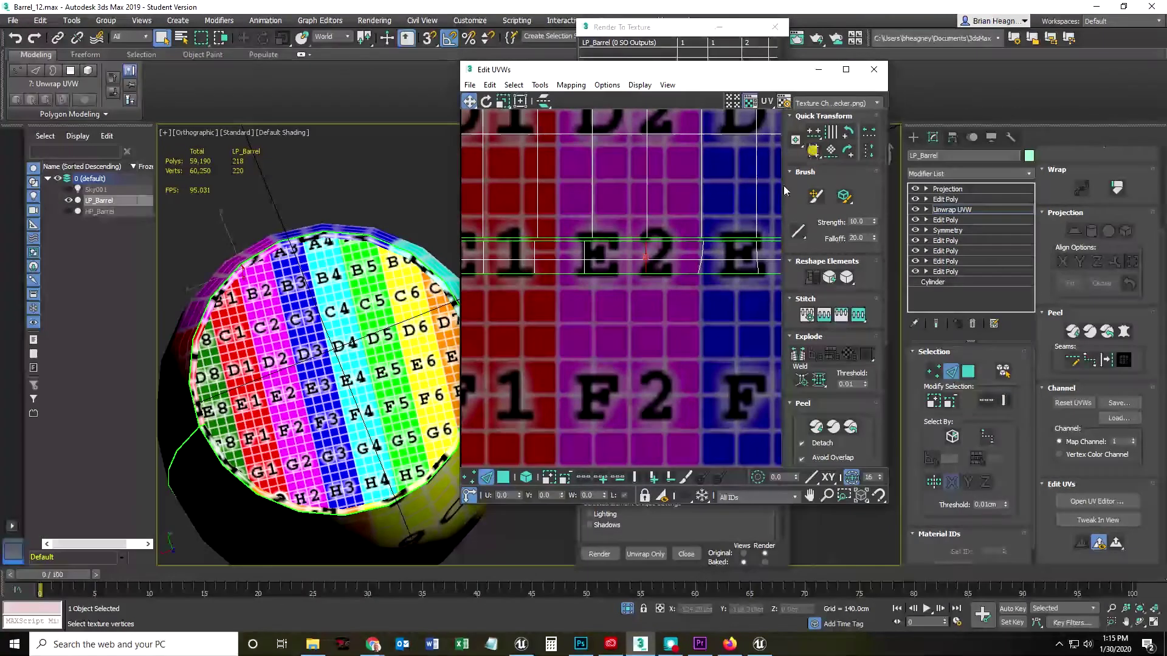
pyautogui.click(701, 257)
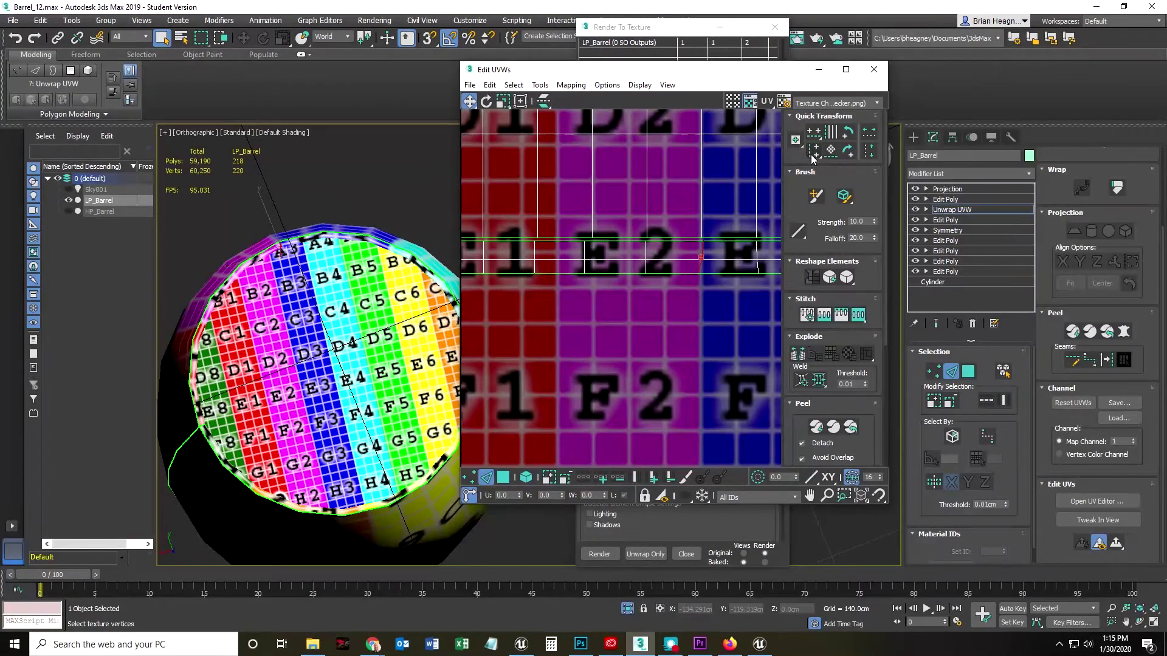
pyautogui.moveTo(737, 294); pyautogui.dragTo(655, 294, button='middle')
pyautogui.click(673, 257)
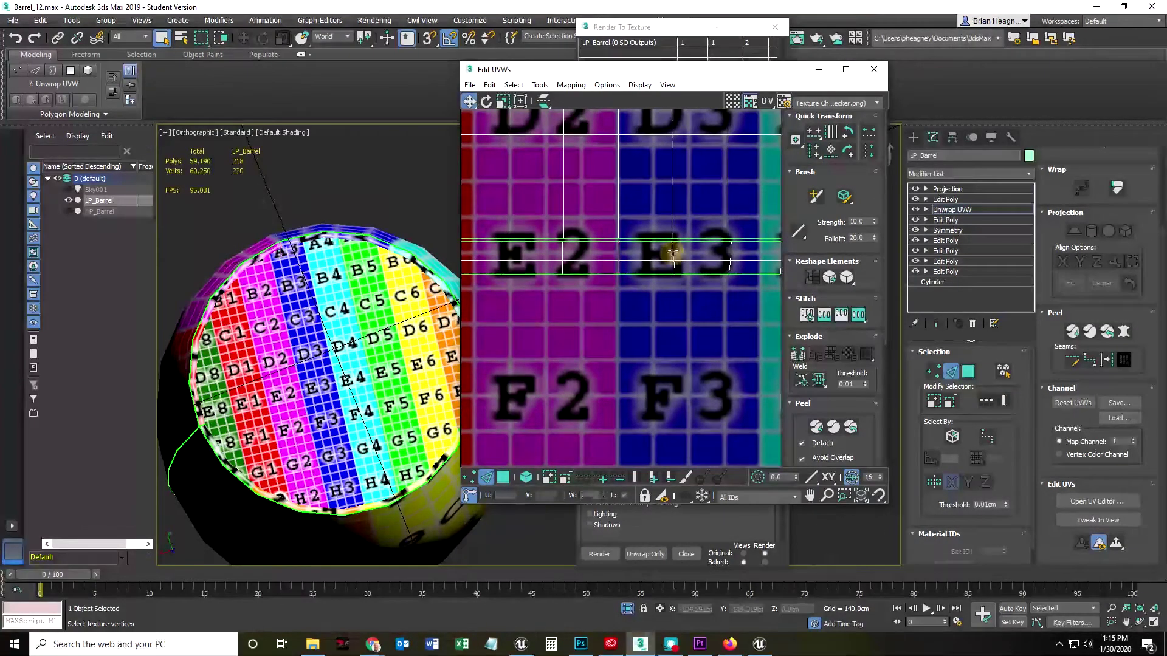
pyautogui.click(816, 152)
# - Align the strip's cross edges vertically from the end of E3 to the middle of E4
pyautogui.moveTo(709, 366); pyautogui.dragTo(632, 384, button='middle')
pyautogui.click(654, 269)
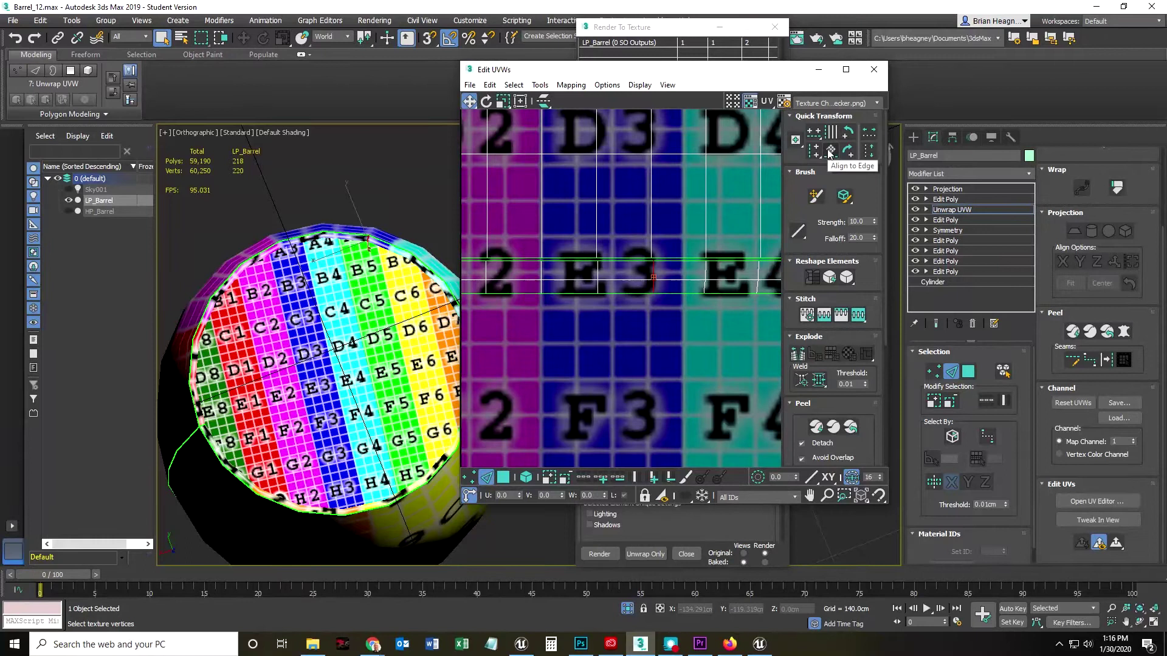
pyautogui.click(830, 151)
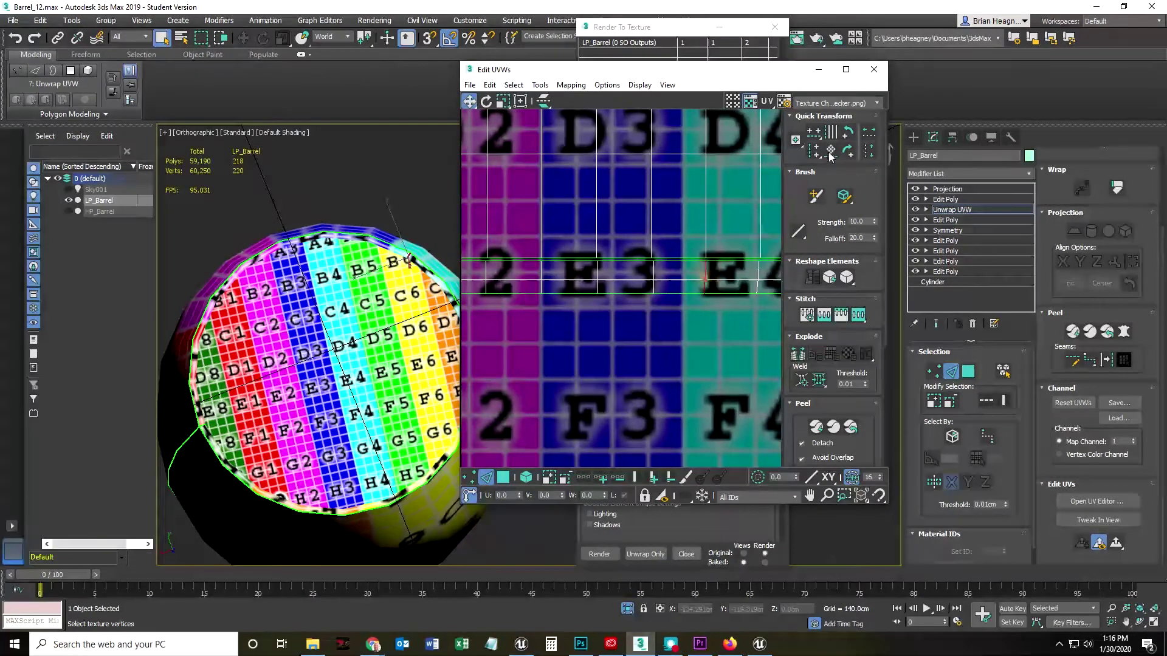
pyautogui.click(758, 274)
pyautogui.moveTo(758, 322); pyautogui.dragTo(607, 342, button='middle')
# - Vertically align the three cross edges at the end of E4 and inside E5
pyautogui.click(663, 296)
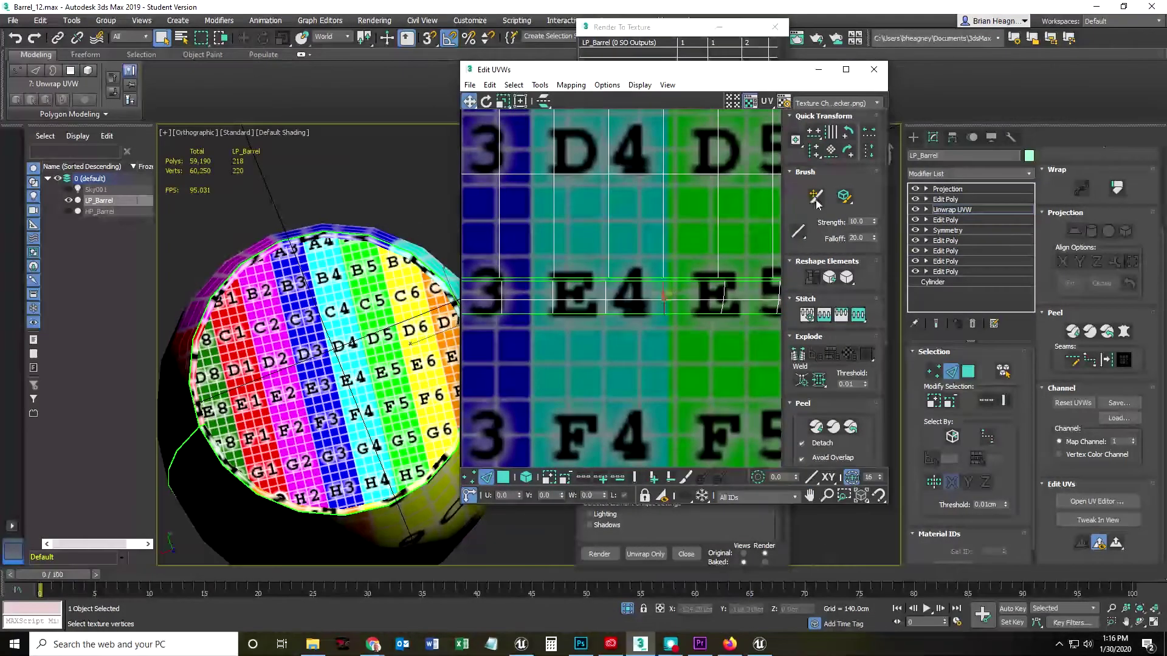
pyautogui.click(723, 296)
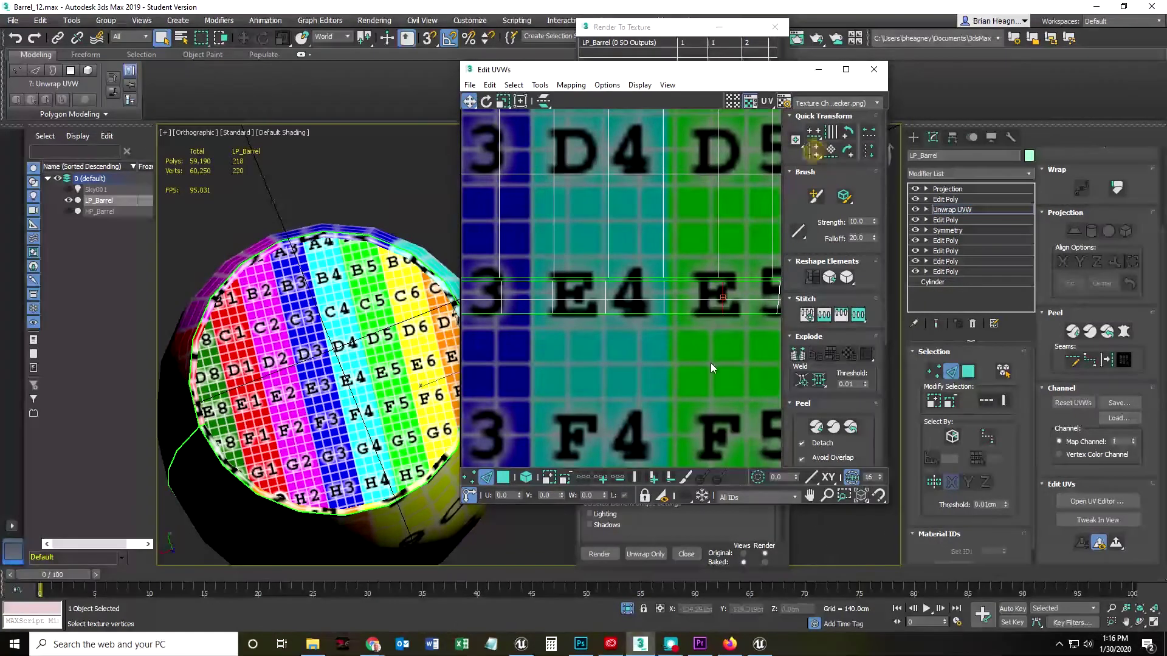
pyautogui.moveTo(710, 363); pyautogui.dragTo(612, 368, button='middle')
pyautogui.click(682, 302)
pyautogui.click(815, 151)
# - Straighten the slanted cross edge at the start of E6 with a vertical alignment
pyautogui.scroll(-1, 719, 377)
pyautogui.moveTo(718, 377); pyautogui.dragTo(619, 344, button='middle')
pyautogui.scroll(2, 625, 290)
pyautogui.click(648, 285)
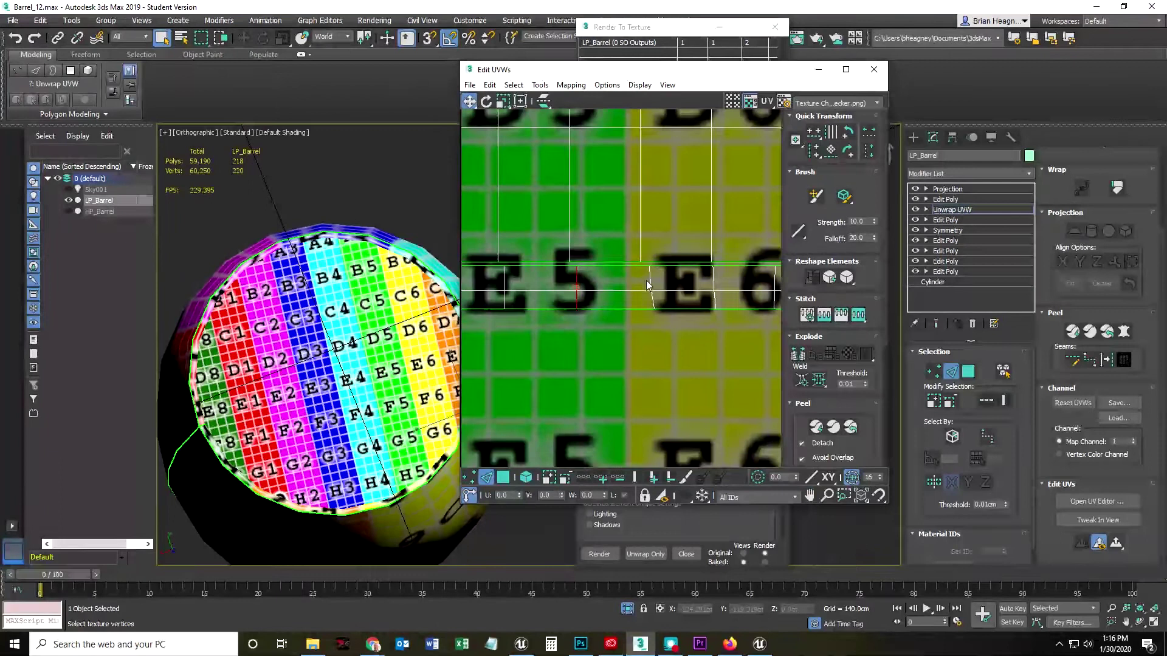
pyautogui.click(649, 286)
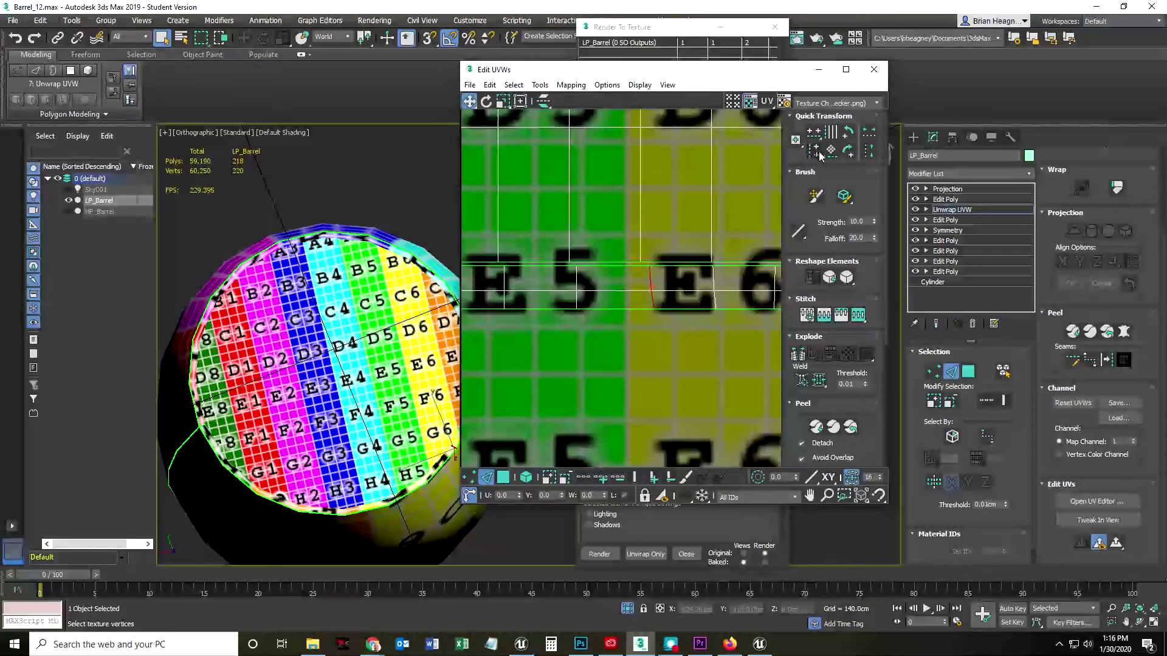
pyautogui.scroll(-3, 682, 342)
pyautogui.moveTo(682, 341); pyautogui.dragTo(607, 319, button='middle')
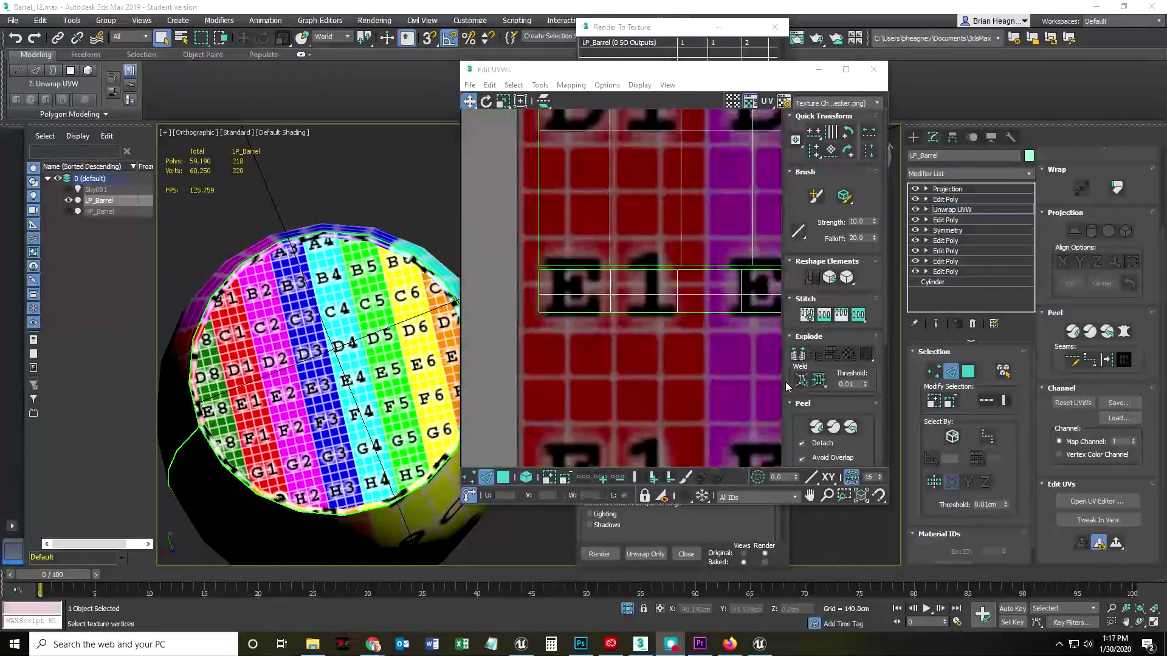
# - Target-weld the strip's first two upper vertices, at the start and middle of E1, to the barrel side's lower edge
pyautogui.moveTo(693, 345); pyautogui.dragTo(691, 337, button='middle')
pyautogui.click(569, 313)
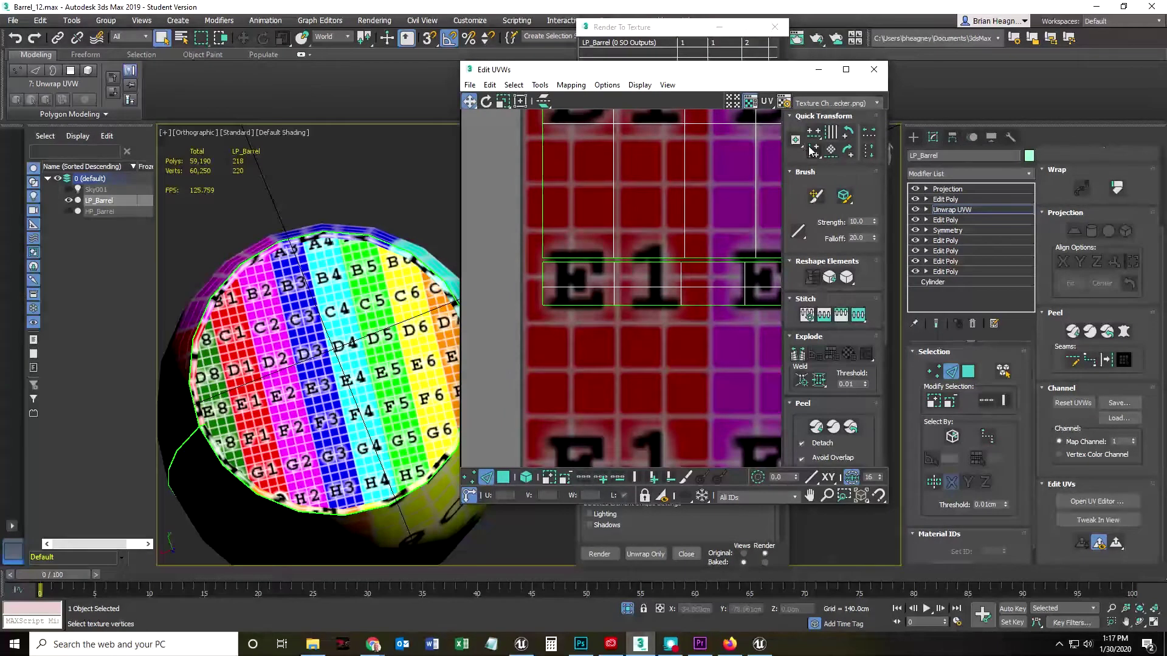
pyautogui.click(616, 273)
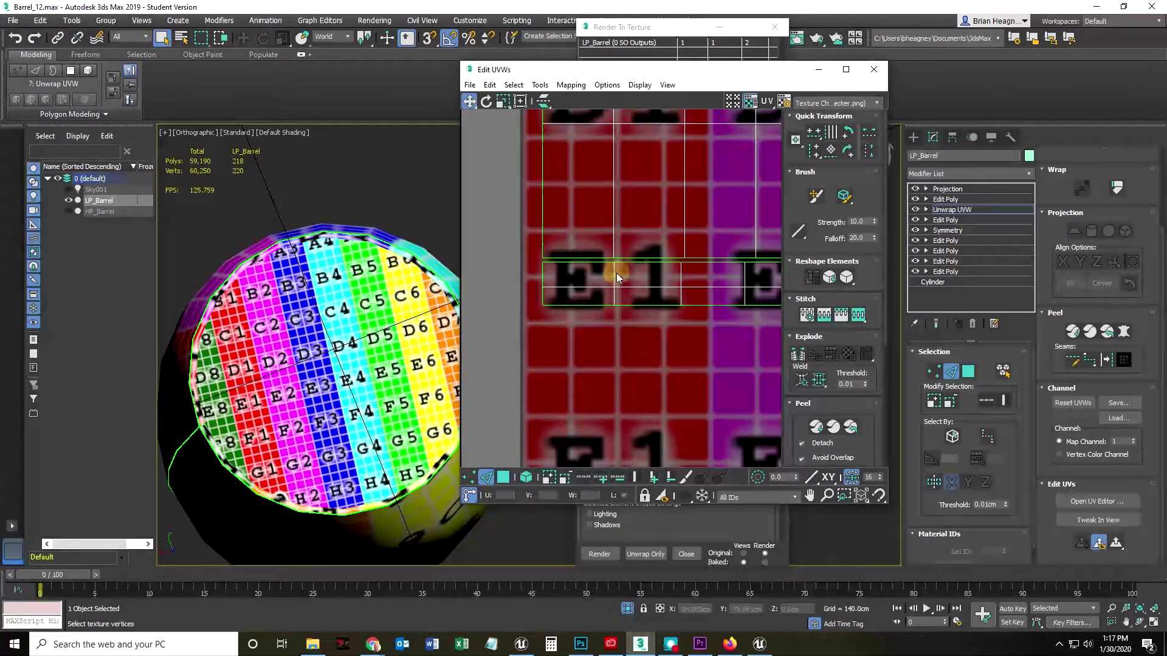
pyautogui.click(594, 280)
pyautogui.click(471, 478)
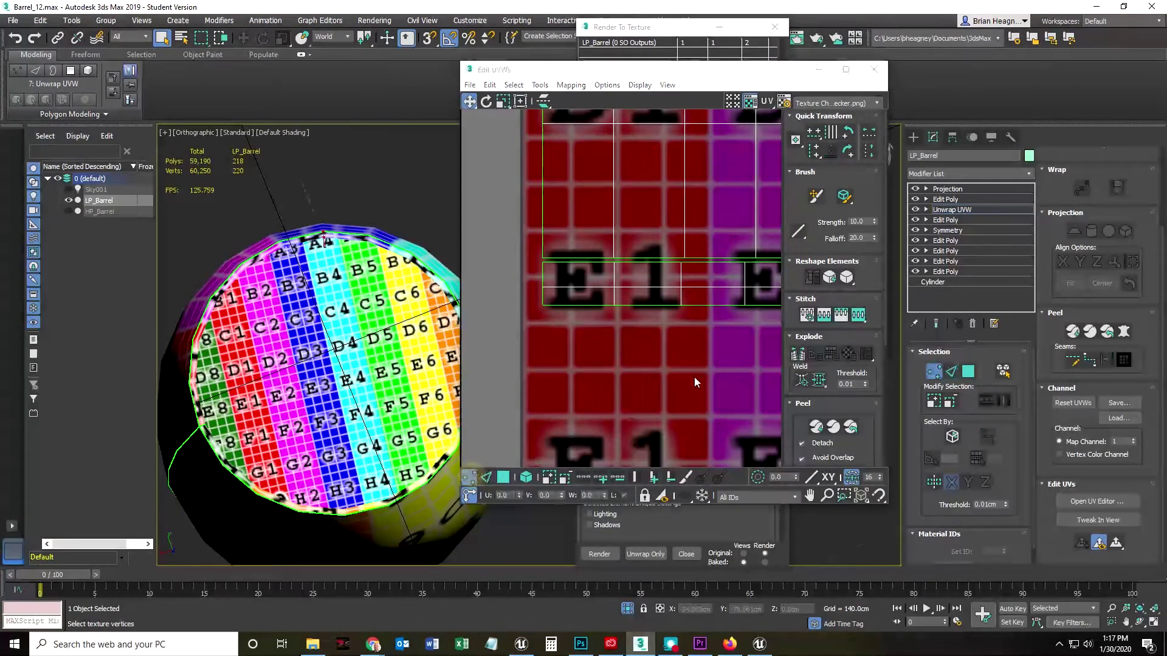
pyautogui.click(801, 381)
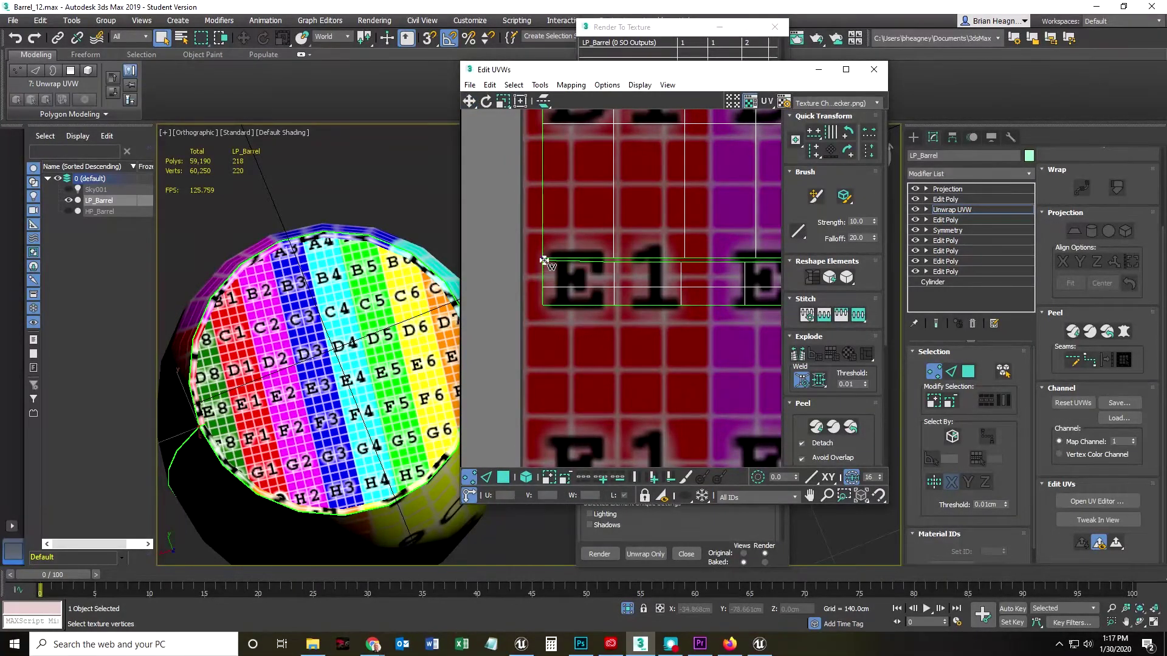
pyautogui.moveTo(614, 262); pyautogui.dragTo(614, 258)
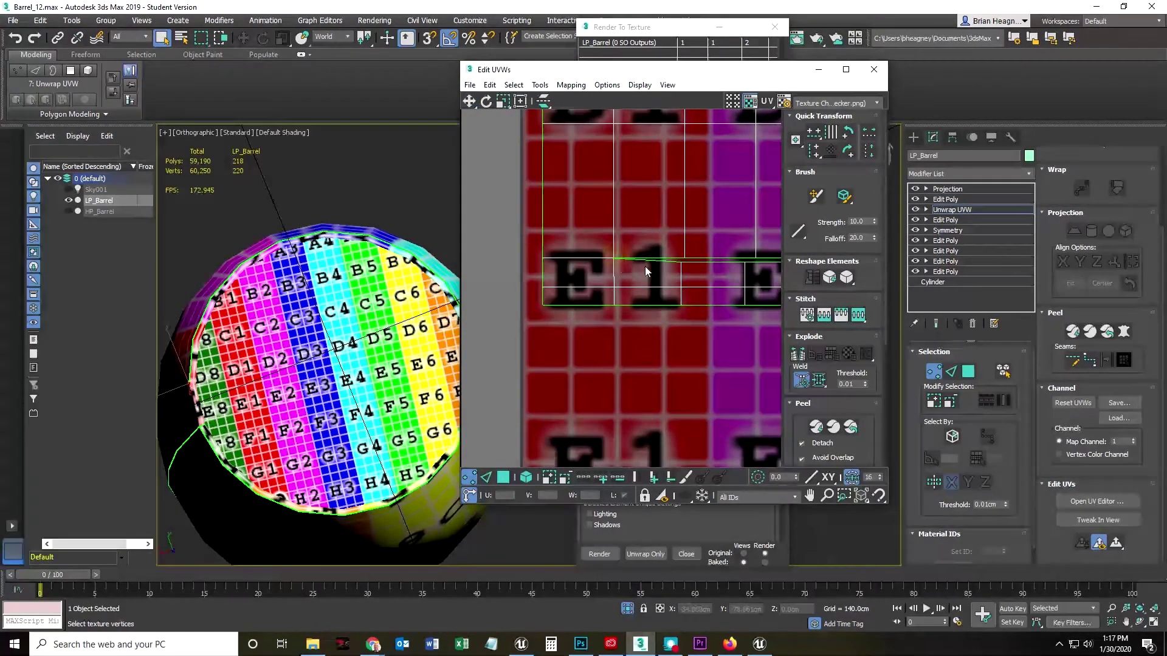
# - Move the strip's cross edge at the end of E1 into line with the barrel side's vertical edge and restrict moves to horizontal
pyautogui.press('2')
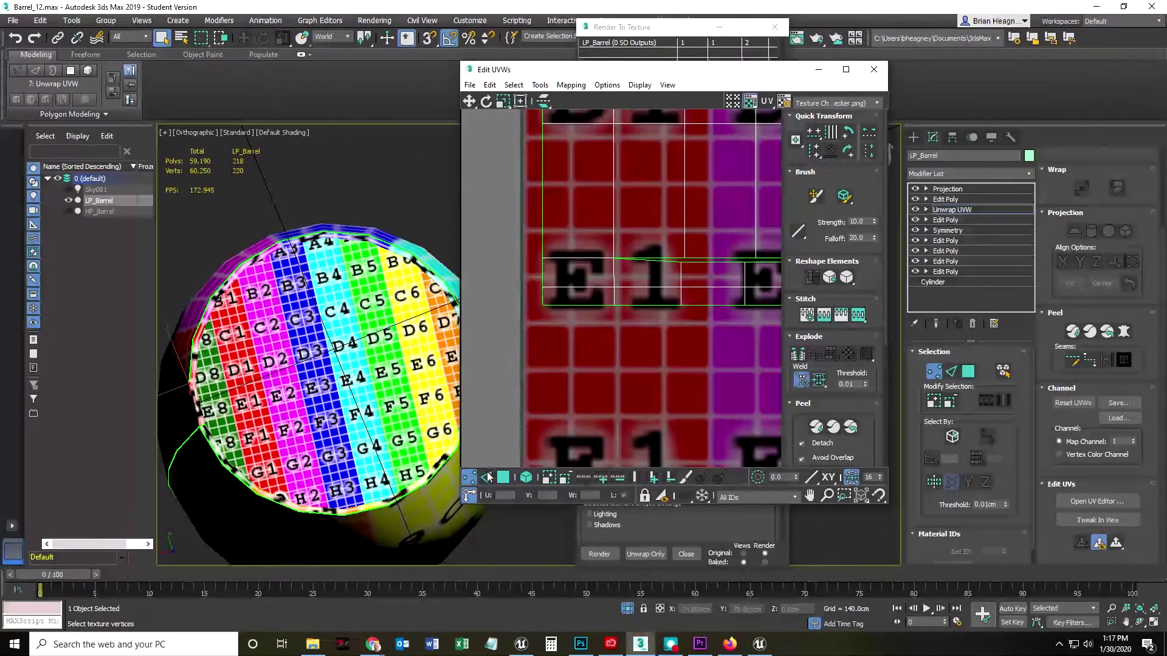
pyautogui.click(680, 278)
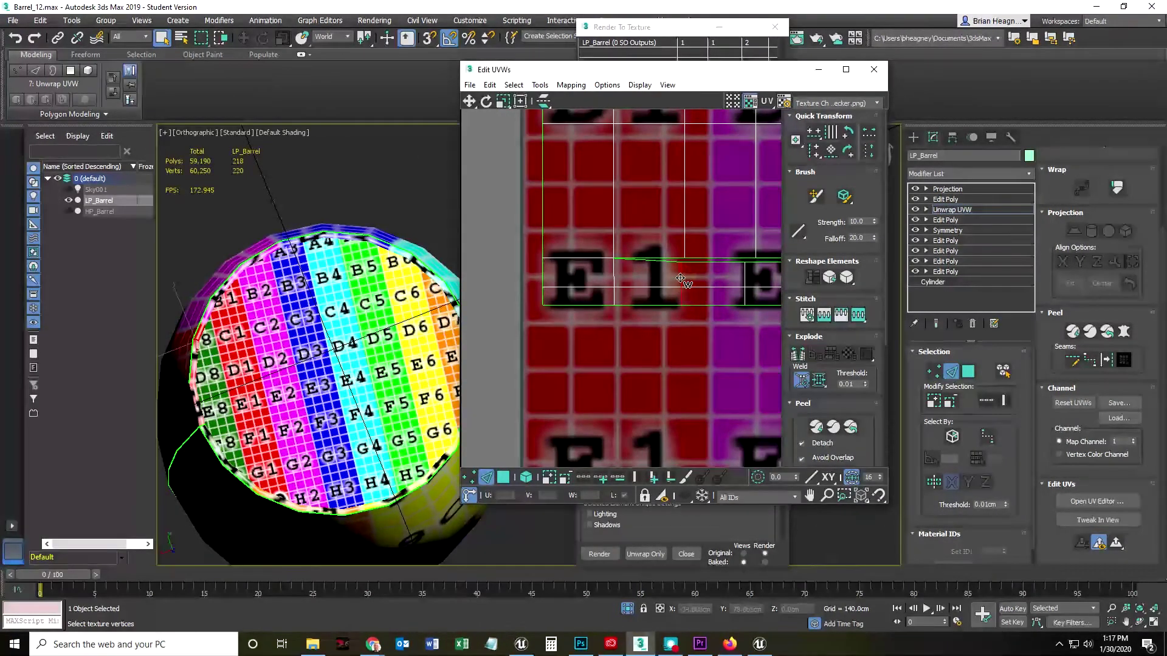
pyautogui.press('w')
pyautogui.moveTo(681, 273); pyautogui.dragTo(682, 269)
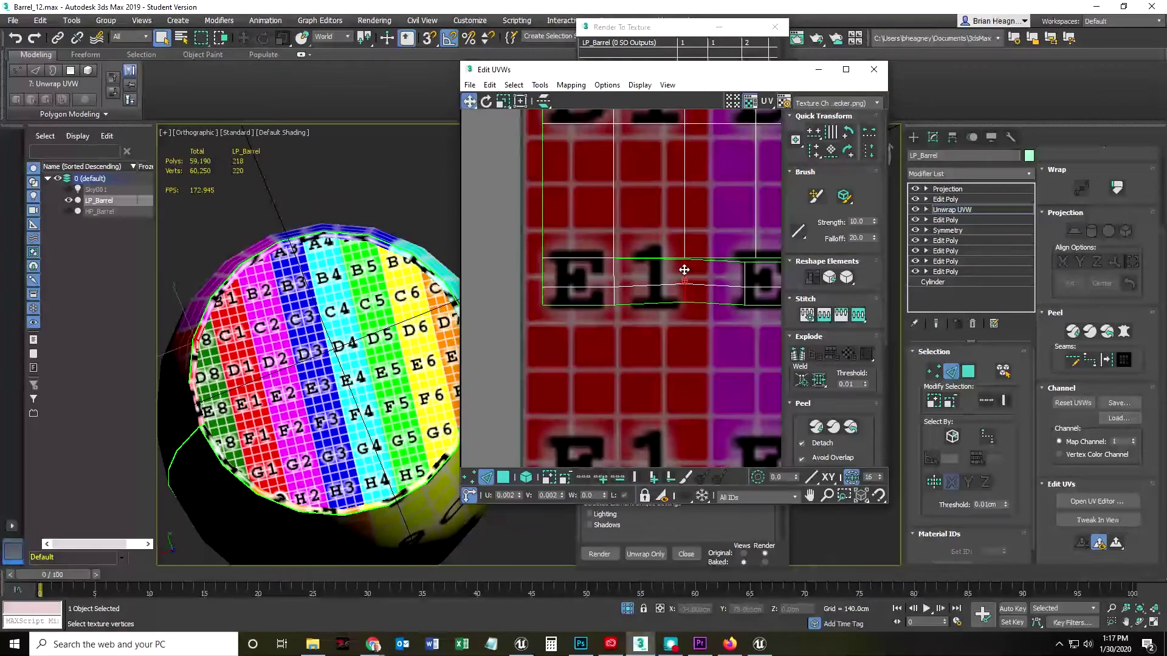
pyautogui.moveTo(685, 269); pyautogui.dragTo(684, 272)
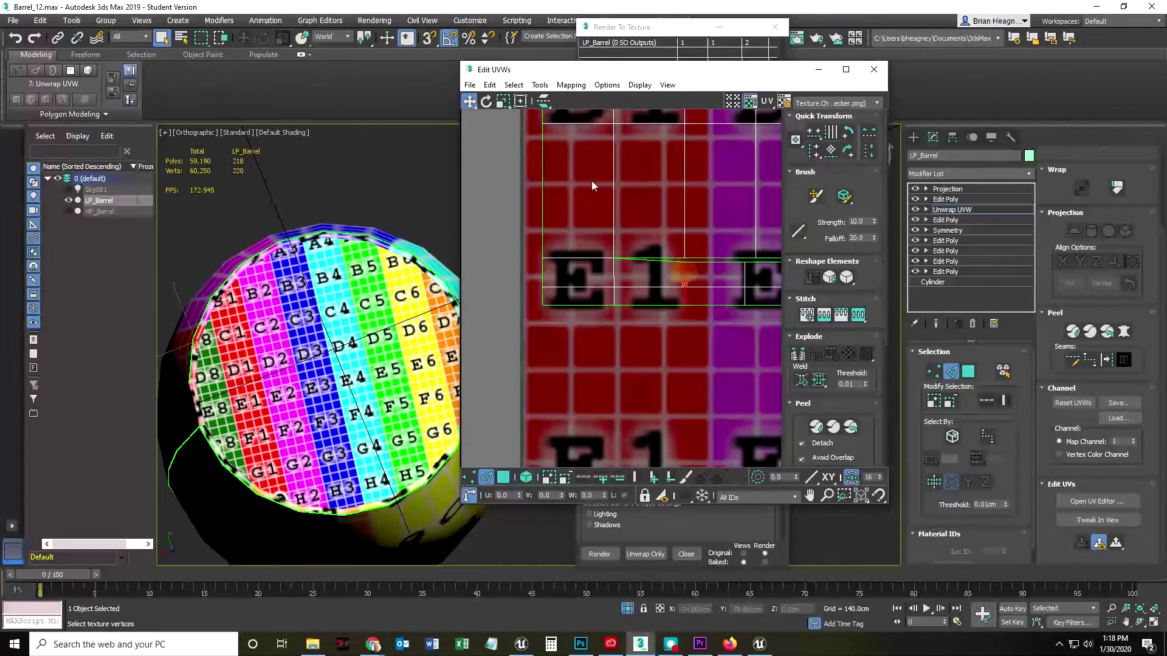
pyautogui.moveTo(469, 101); pyautogui.dragTo(464, 120)
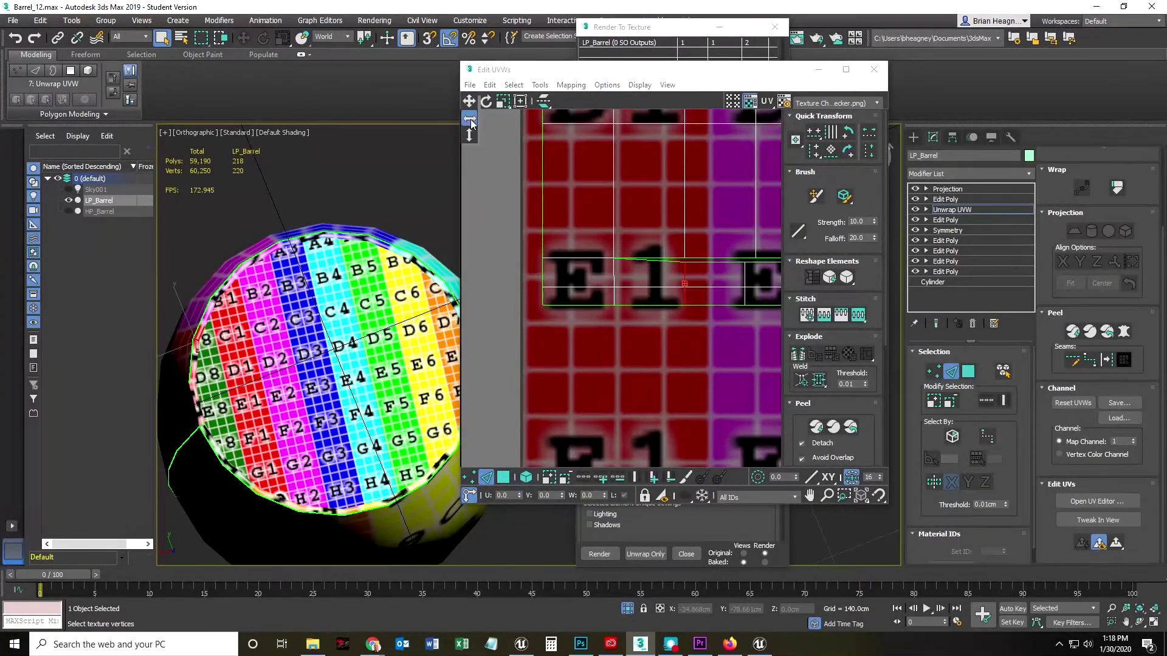
pyautogui.moveTo(469, 124); pyautogui.dragTo(469, 125)
pyautogui.click(683, 358)
# - Target-weld the strip's upper vertex at the end of E1 to the barrel side and restore unrestricted moving
pyautogui.click(469, 477)
pyautogui.click(685, 262)
pyautogui.click(800, 354)
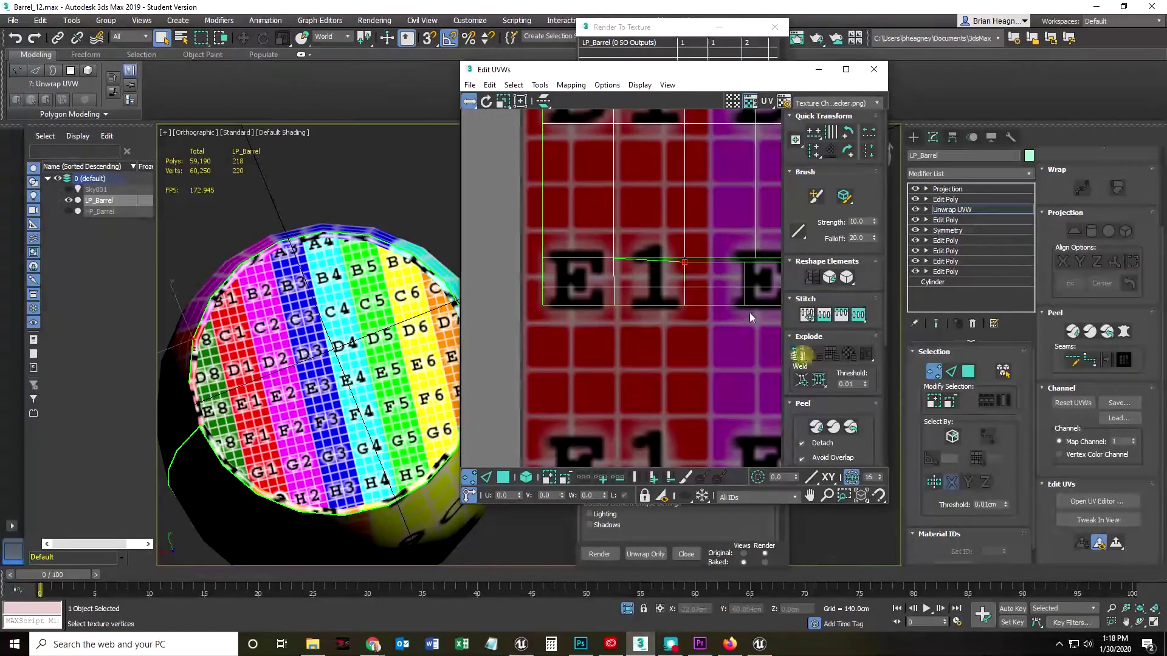
pyautogui.click(801, 380)
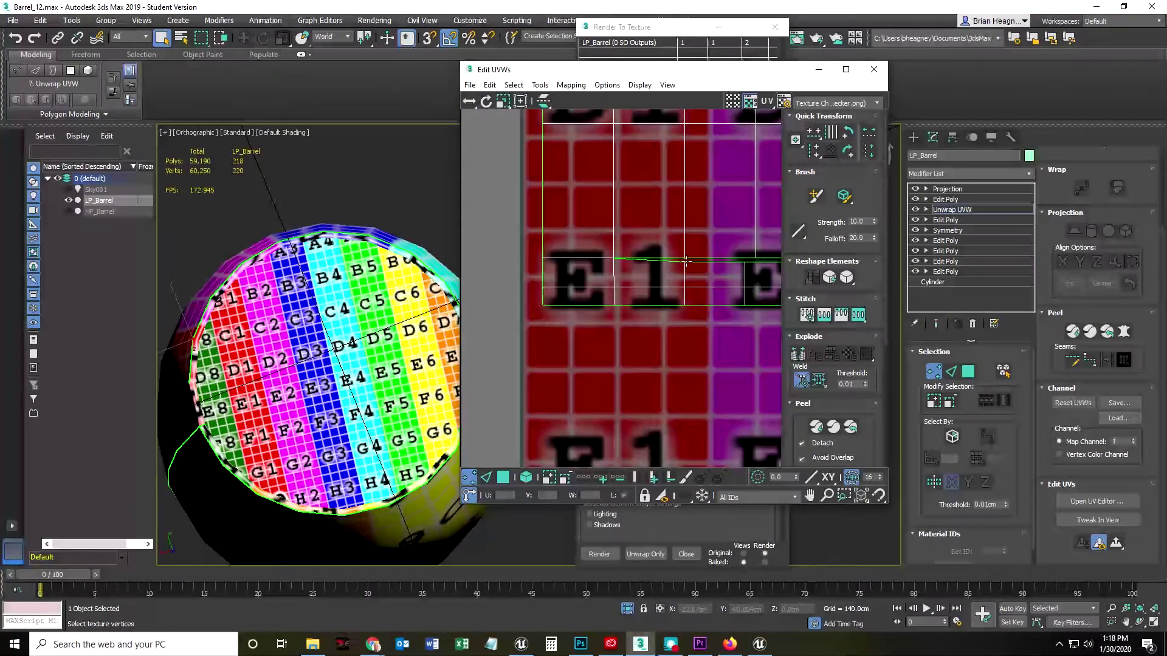
pyautogui.moveTo(685, 262); pyautogui.dragTo(683, 256)
pyautogui.click(473, 101)
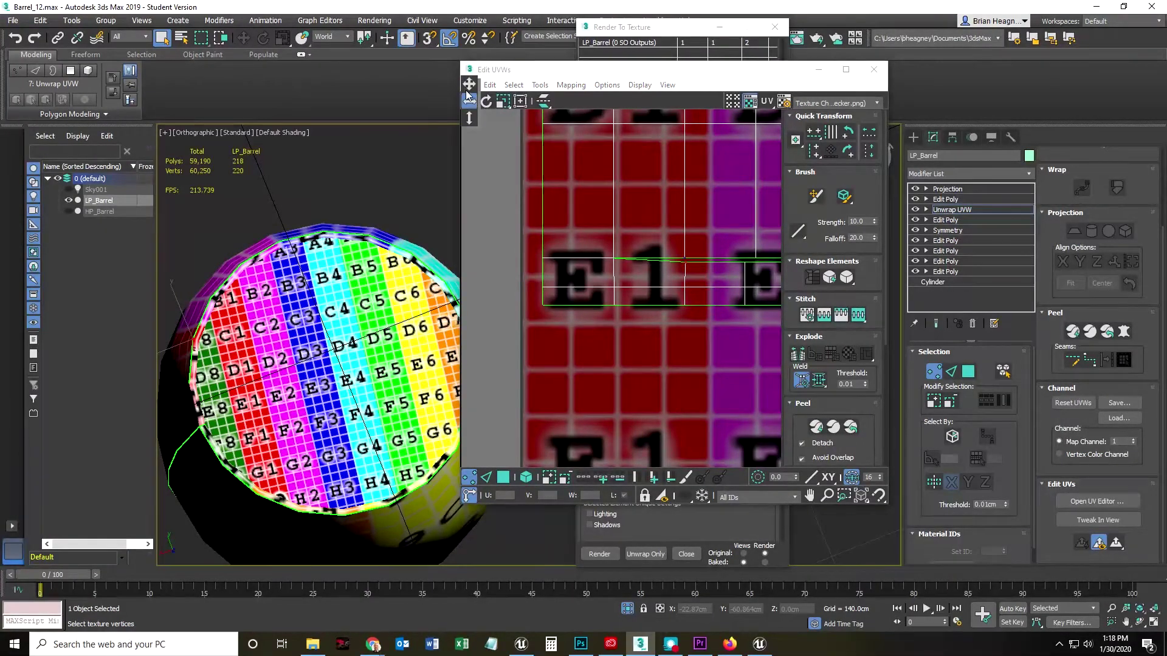
pyautogui.click(469, 84)
# - Move the two cross edges at E2 horizontally, the second by about 0.003 in U, to line up with the barrel side's vertical edges
pyautogui.moveTo(706, 333); pyautogui.dragTo(605, 356, button='middle')
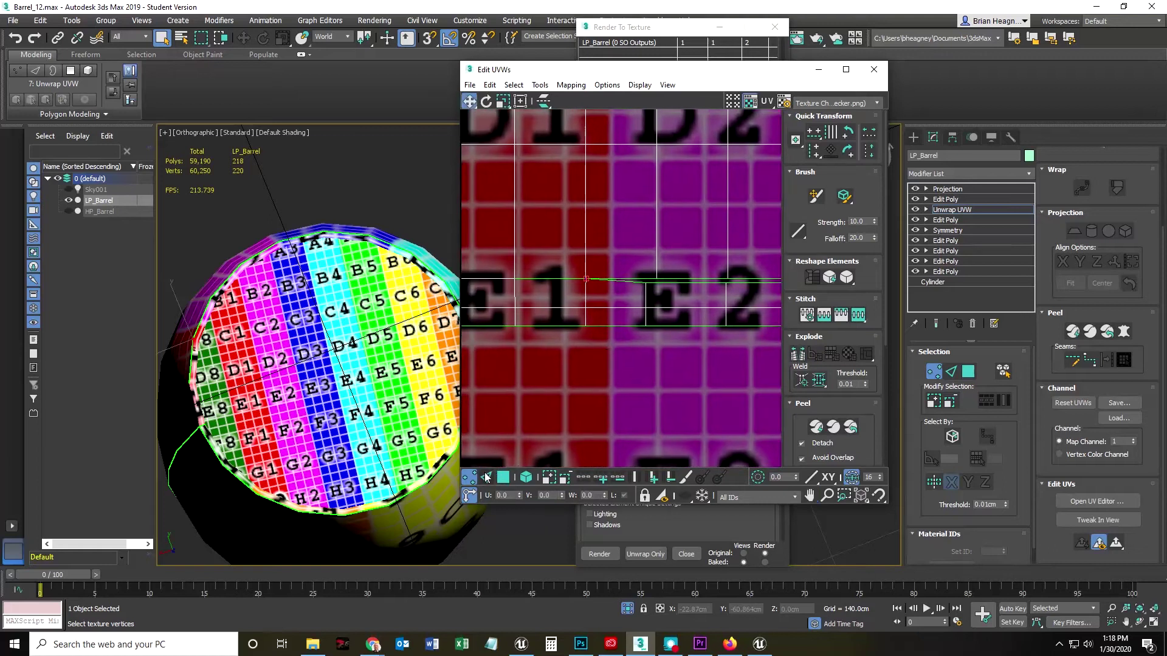
pyautogui.press('e')
pyautogui.click(489, 483)
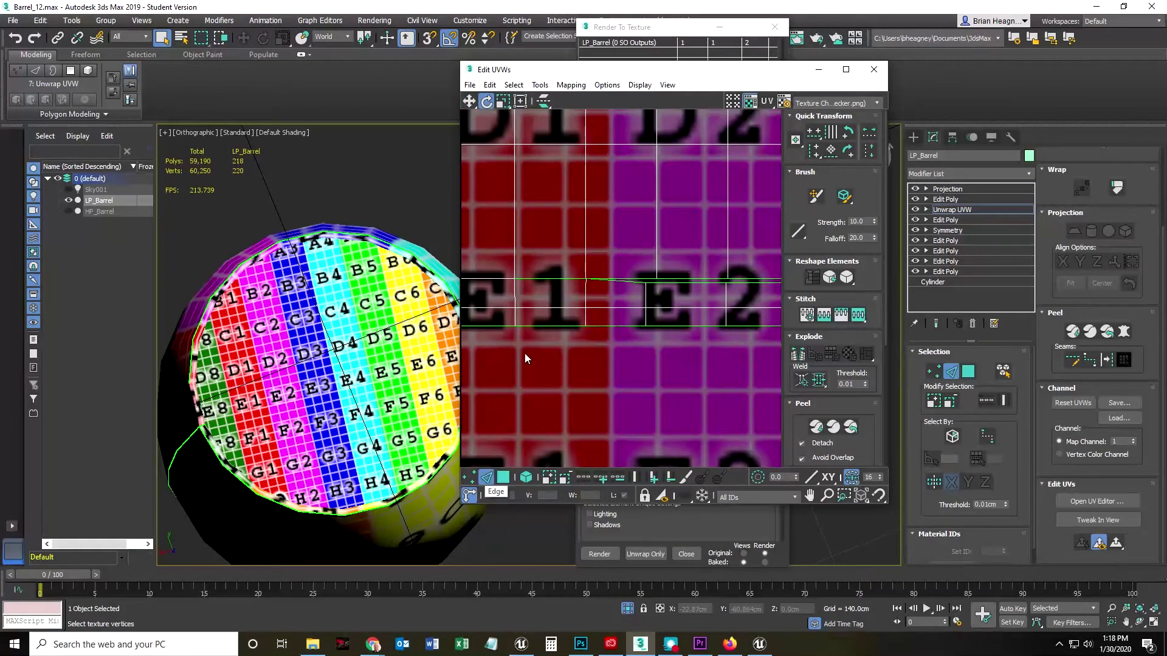
pyautogui.moveTo(468, 101); pyautogui.dragTo(468, 119)
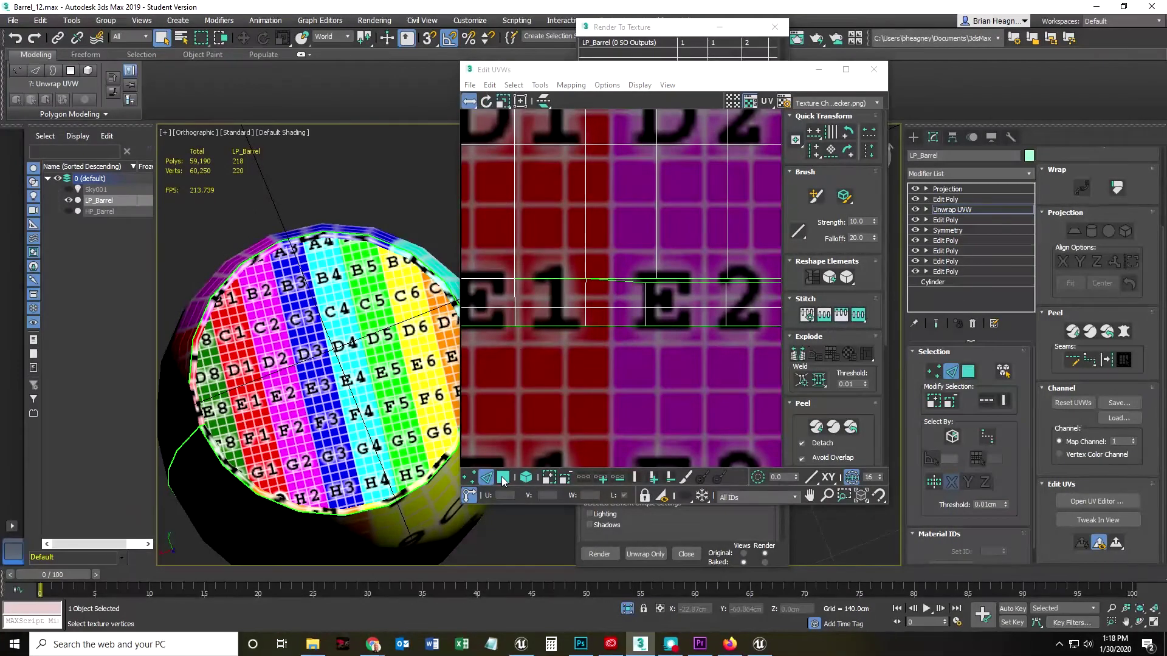
pyautogui.click(646, 291)
pyautogui.moveTo(647, 292); pyautogui.dragTo(730, 295)
pyautogui.click(724, 293)
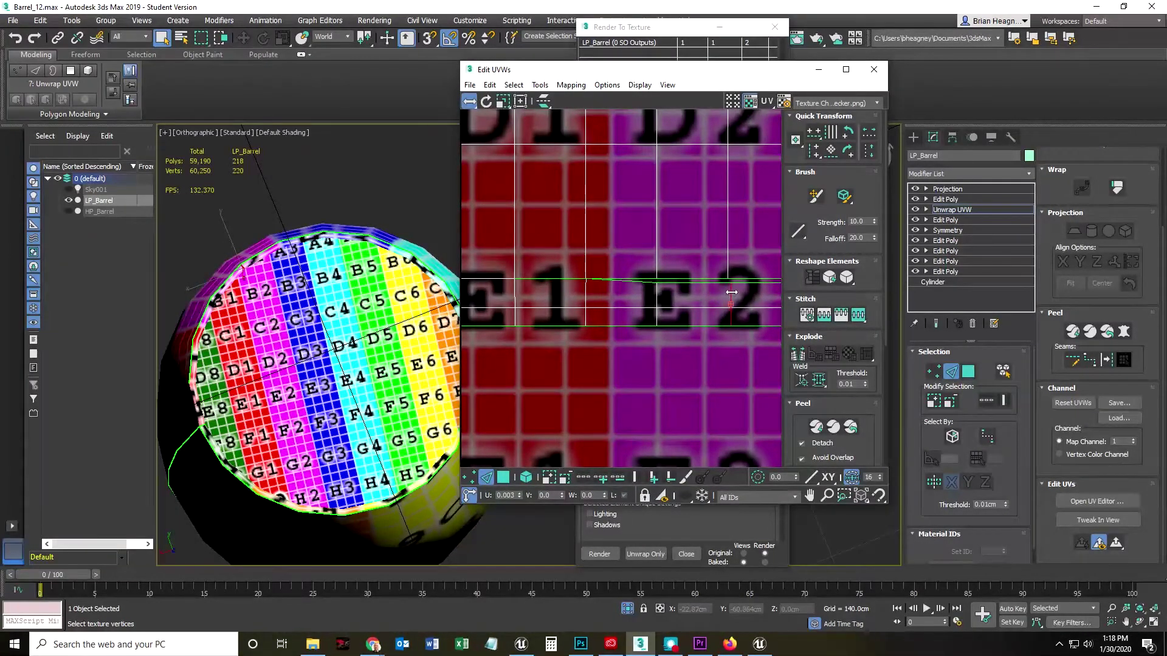
# - Shift the cross edges at the end of E3 and the middle of E4 horizontally onto the barrel side's vertical edges
pyautogui.moveTo(726, 337); pyautogui.dragTo(569, 345, button='middle')
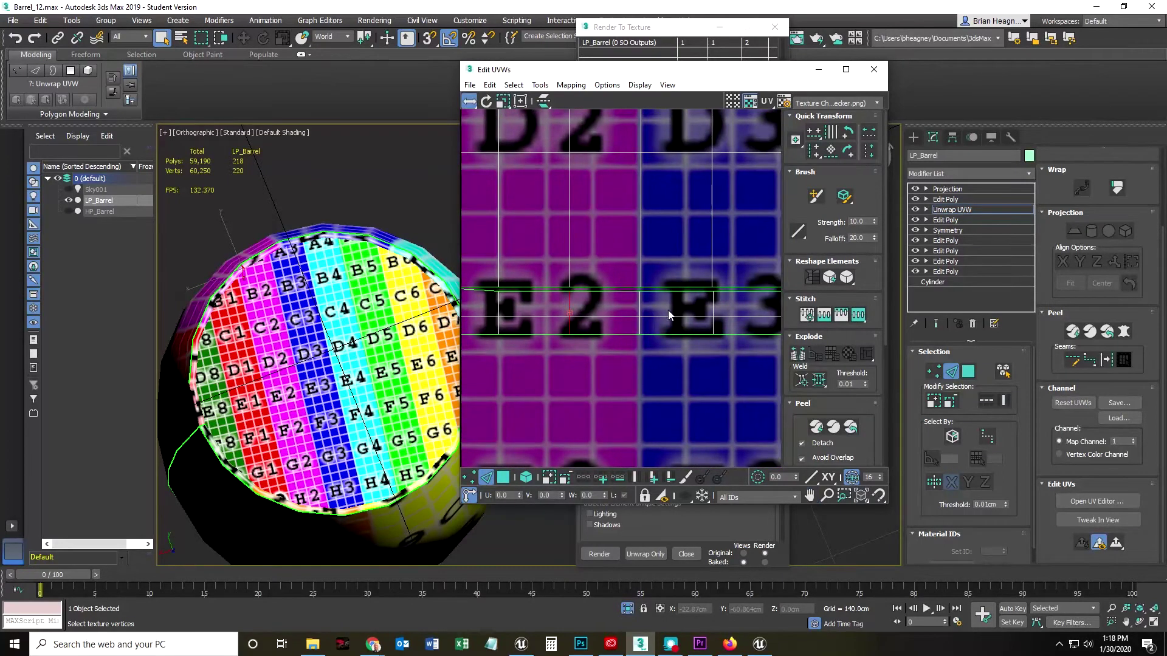
pyautogui.moveTo(668, 310); pyautogui.dragTo(568, 307, button='middle')
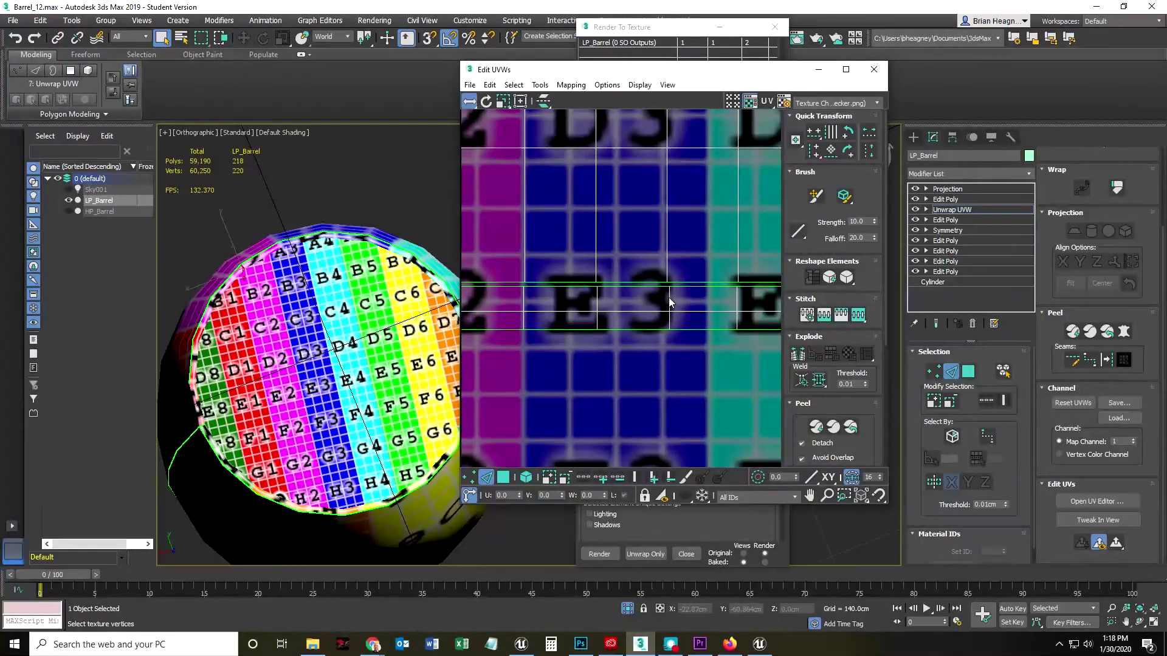
pyautogui.click(668, 302)
pyautogui.moveTo(681, 289); pyautogui.dragTo(598, 307, button='middle')
pyautogui.click(630, 308)
pyautogui.click(628, 306)
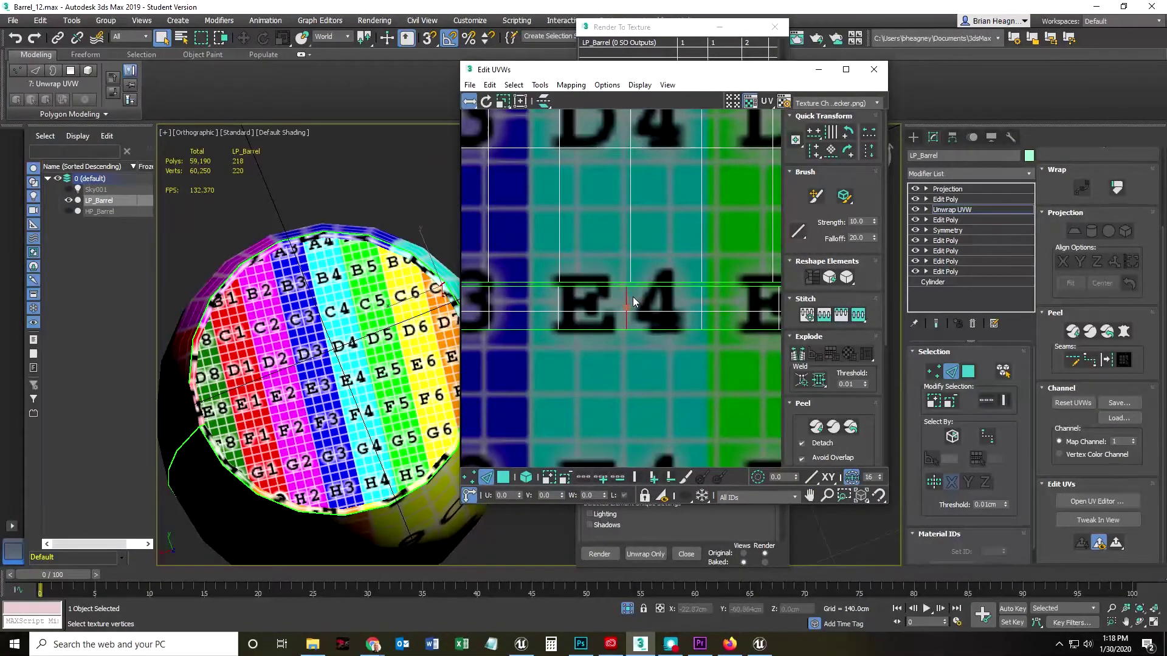
pyautogui.moveTo(625, 299); pyautogui.dragTo(629, 299)
# - Shift the two cross edges within E5 horizontally to match the barrel side's vertical edges
pyautogui.moveTo(753, 297); pyautogui.dragTo(630, 297, button='middle')
pyautogui.click(653, 301)
pyautogui.click(652, 307)
pyautogui.click(727, 307)
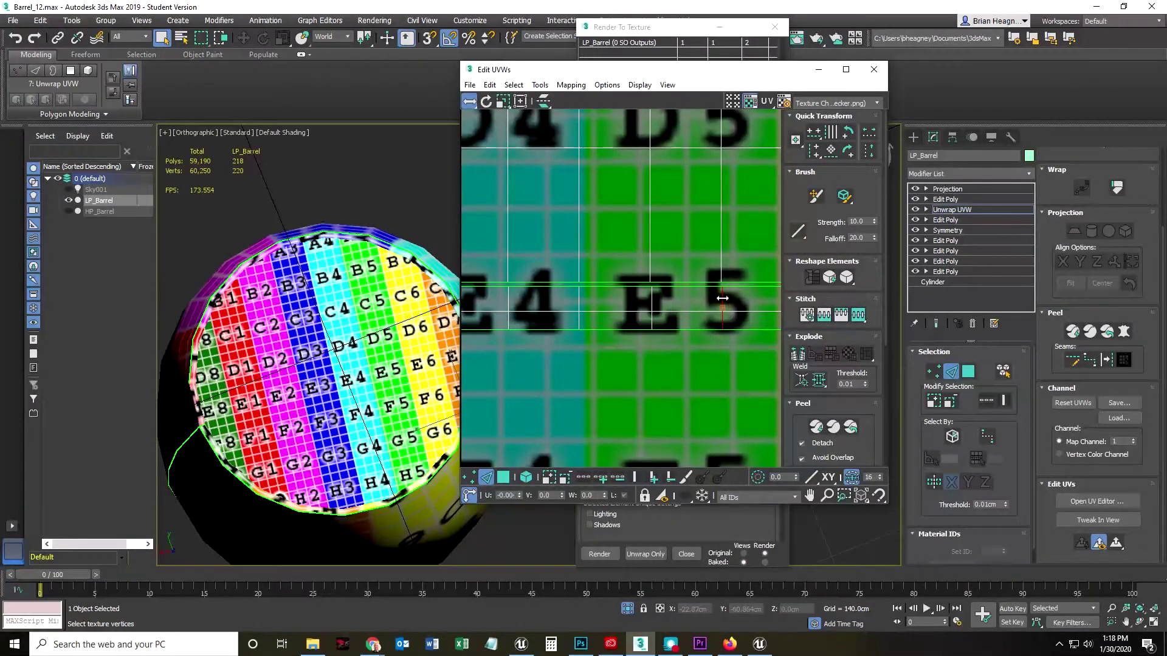
# - Shift the three cross edges at the start, middle and end of E6 horizontally to match the barrel side's vertical edges
pyautogui.moveTo(722, 297); pyautogui.dragTo(567, 298, button='middle')
pyautogui.click(646, 300)
pyautogui.click(645, 296)
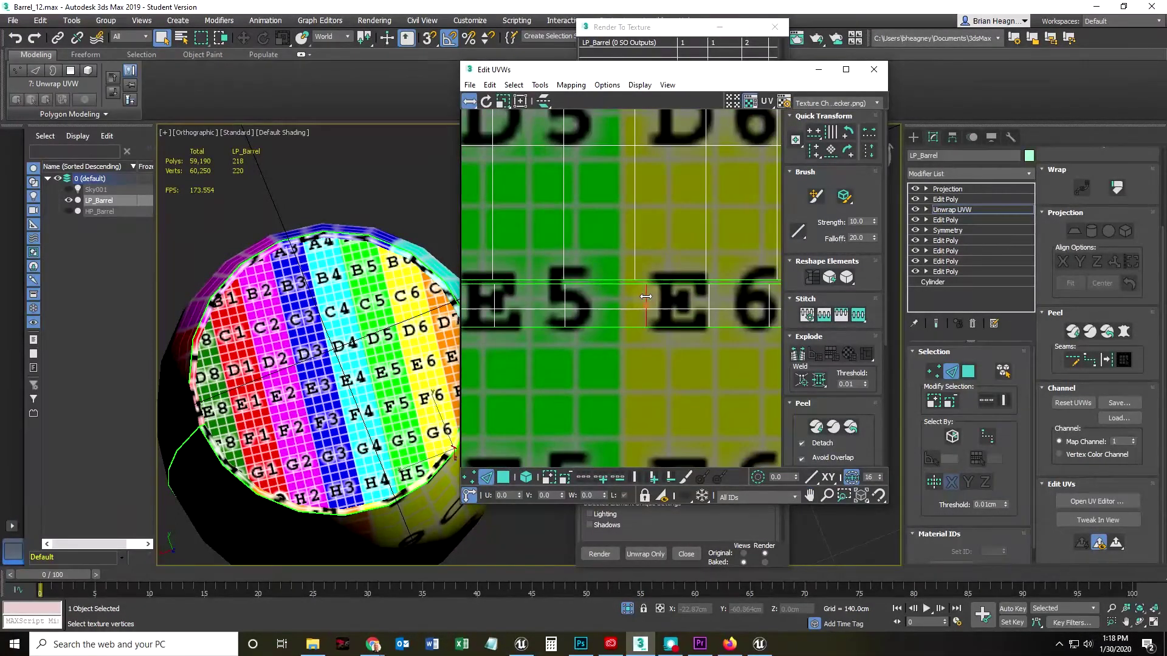
pyautogui.click(708, 291)
pyautogui.moveTo(698, 307); pyautogui.dragTo(652, 315, button='middle')
pyautogui.click(667, 303)
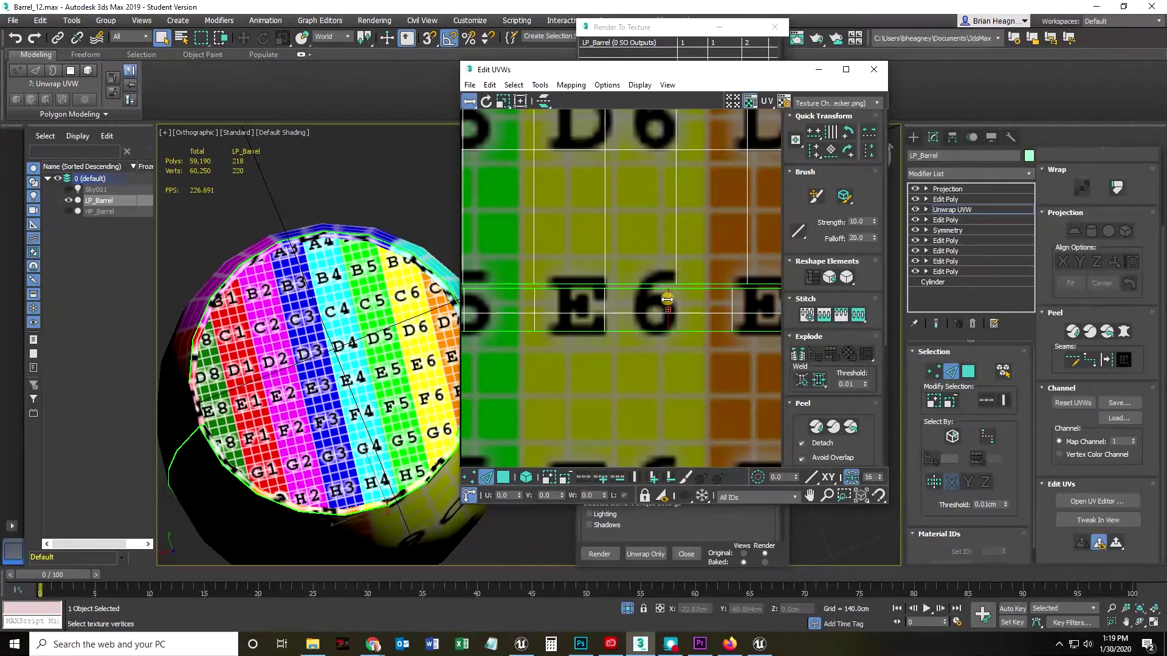
pyautogui.moveTo(671, 301); pyautogui.dragTo(671, 298)
pyautogui.doubleClick(667, 295)
pyautogui.moveTo(674, 294); pyautogui.dragTo(674, 293)
# - Move the cross edge at the start of E7 horizontally into line with the barrel side's vertical edge
pyautogui.doubleClick(727, 303)
pyautogui.moveTo(727, 302); pyautogui.dragTo(611, 305, button='middle')
pyautogui.moveTo(610, 309); pyautogui.dragTo(630, 307)
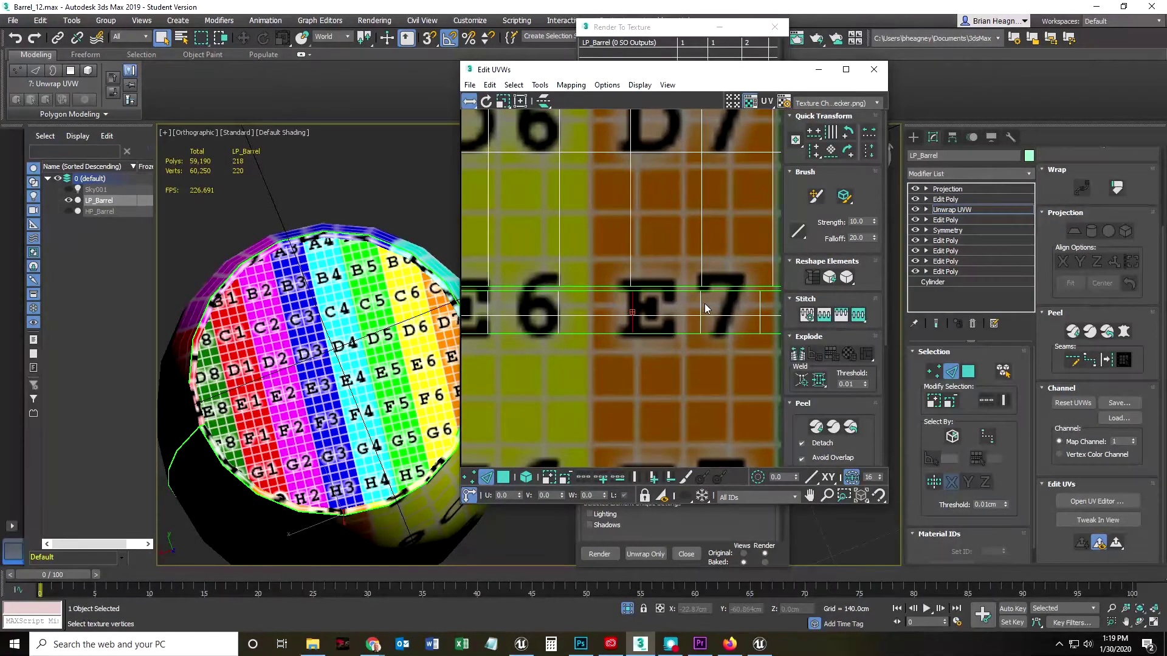
# - Shift the cross edges at the end of E7 and the middle and end of E8 horizontally to match the barrel side's vertical edges
pyautogui.moveTo(705, 308); pyautogui.dragTo(605, 307, button='middle')
pyautogui.click(662, 306)
pyautogui.moveTo(662, 303); pyautogui.dragTo(676, 307)
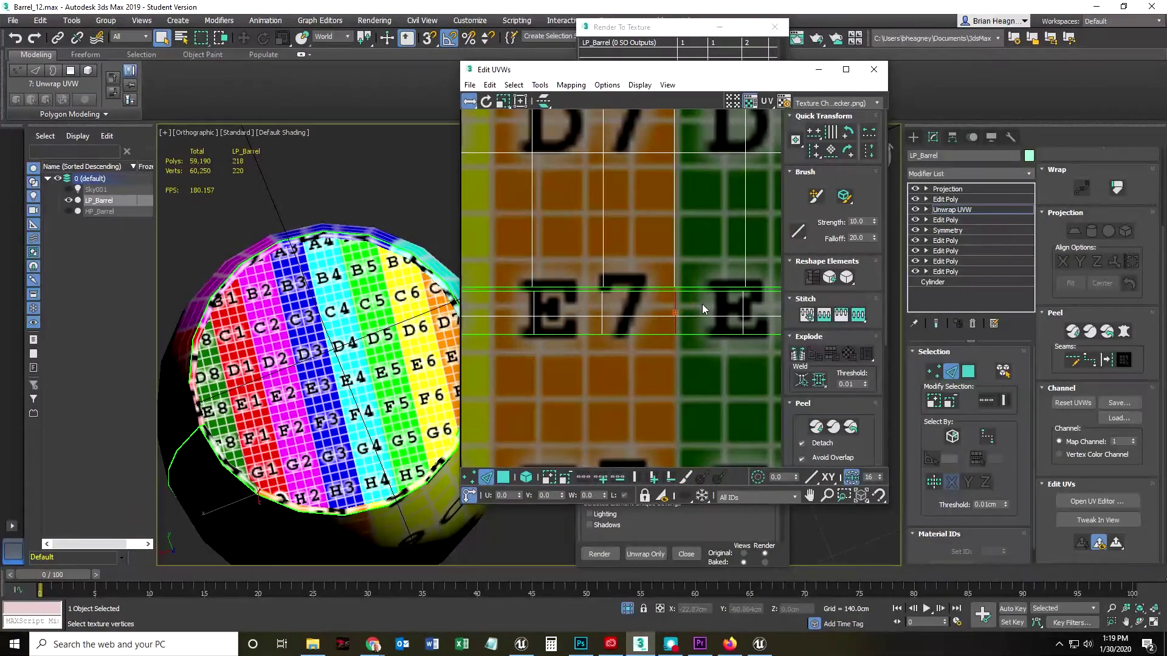
pyautogui.moveTo(702, 308); pyautogui.dragTo(601, 304, button='middle')
pyautogui.click(642, 308)
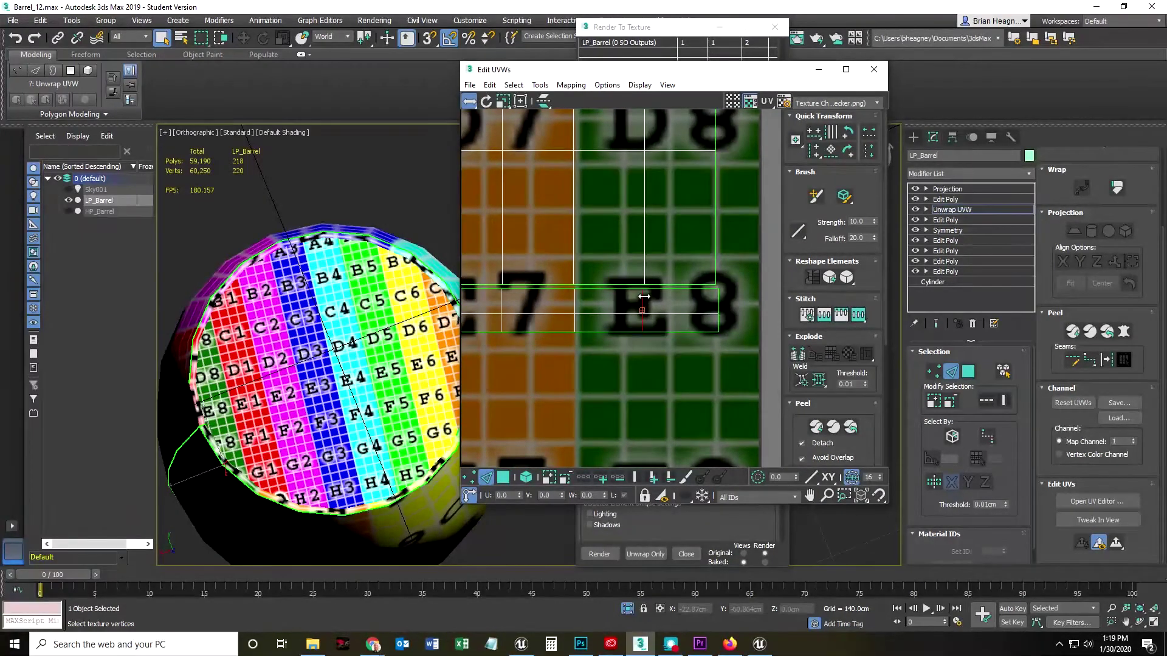
pyautogui.click(707, 311)
pyautogui.click(720, 300)
pyautogui.moveTo(717, 300); pyautogui.dragTo(716, 301)
pyautogui.click(703, 341)
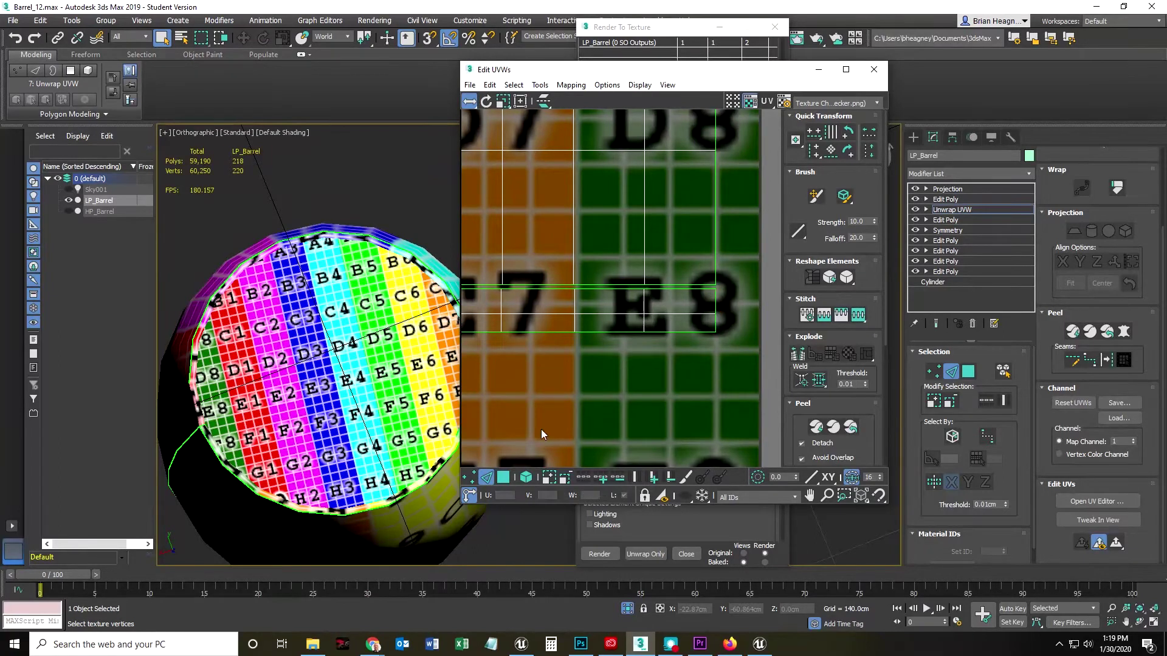
# - Target Weld the ring strip's upper vertices to the barrel side's lower vertices at the end and middle of E8 and the end of E7
pyautogui.moveTo(469, 101)
pyautogui.mouseDown()
pyautogui.moveTo(470, 118)
pyautogui.moveTo(471, 84)
pyautogui.mouseUp()
pyautogui.click(470, 478)
pyautogui.click(801, 380)
pyautogui.moveTo(715, 289); pyautogui.dragTo(715, 284)
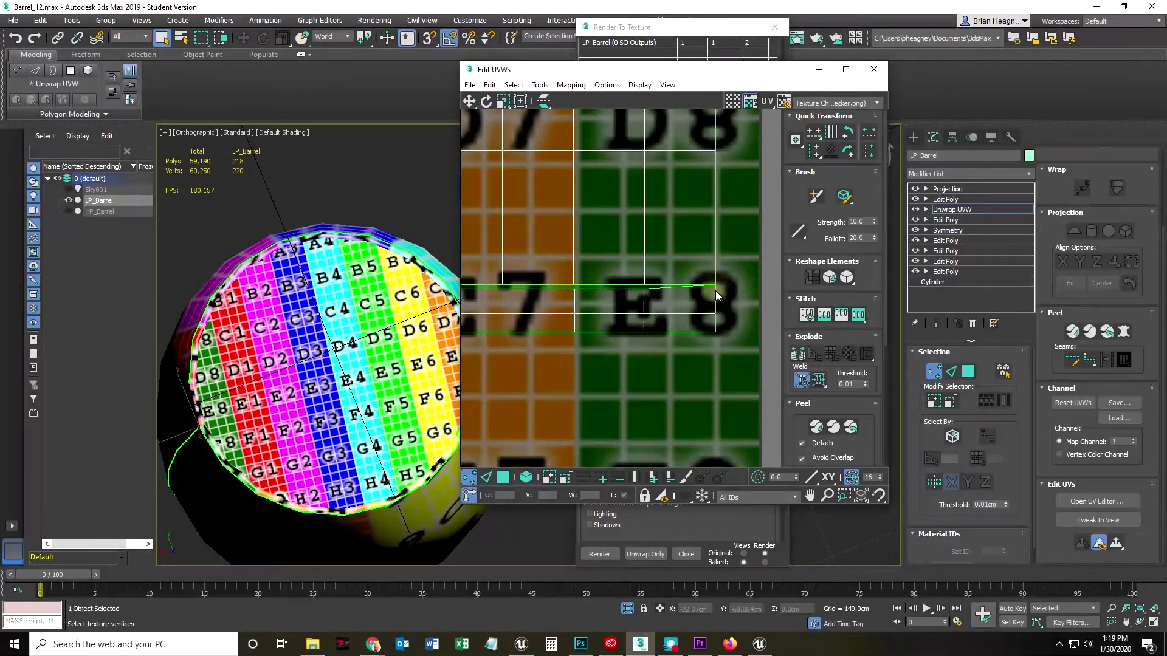
pyautogui.moveTo(644, 289); pyautogui.dragTo(644, 284)
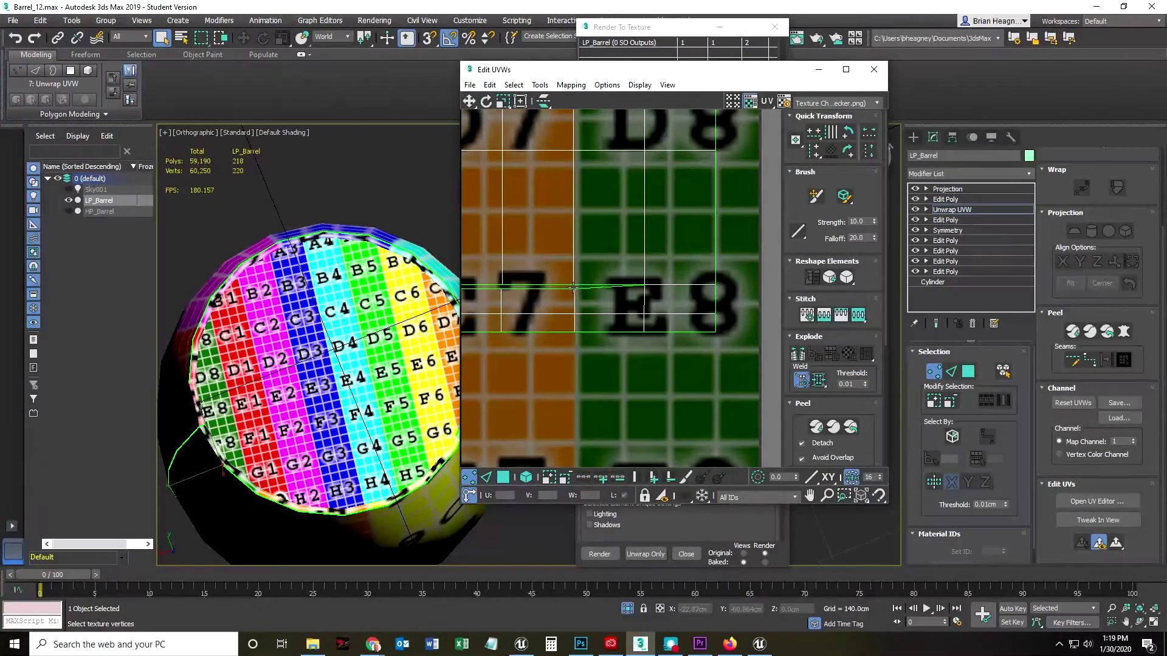
pyautogui.moveTo(574, 285); pyautogui.dragTo(573, 280)
pyautogui.hotkey('ctrl', 'z')
pyautogui.moveTo(575, 289); pyautogui.dragTo(574, 285)
# - Target Weld the strip's upper vertices onto the barrel side's lower edge from the middle of E7 to the start of E5
pyautogui.scroll(5, 576, 285)
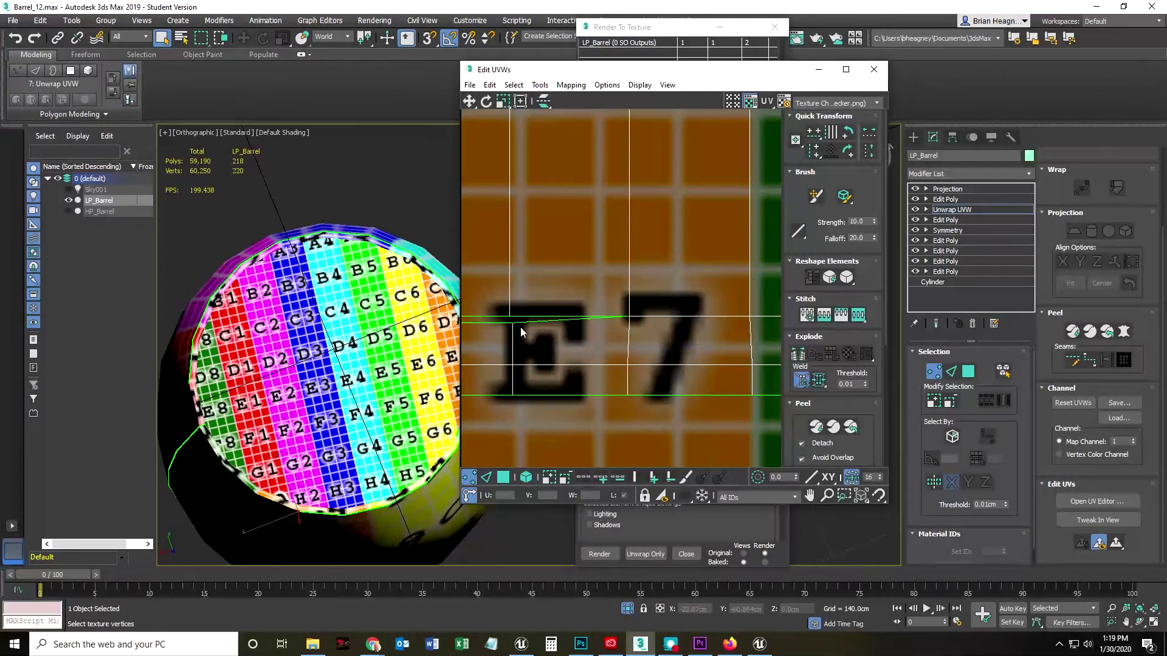
pyautogui.moveTo(510, 325); pyautogui.dragTo(717, 330, button='middle')
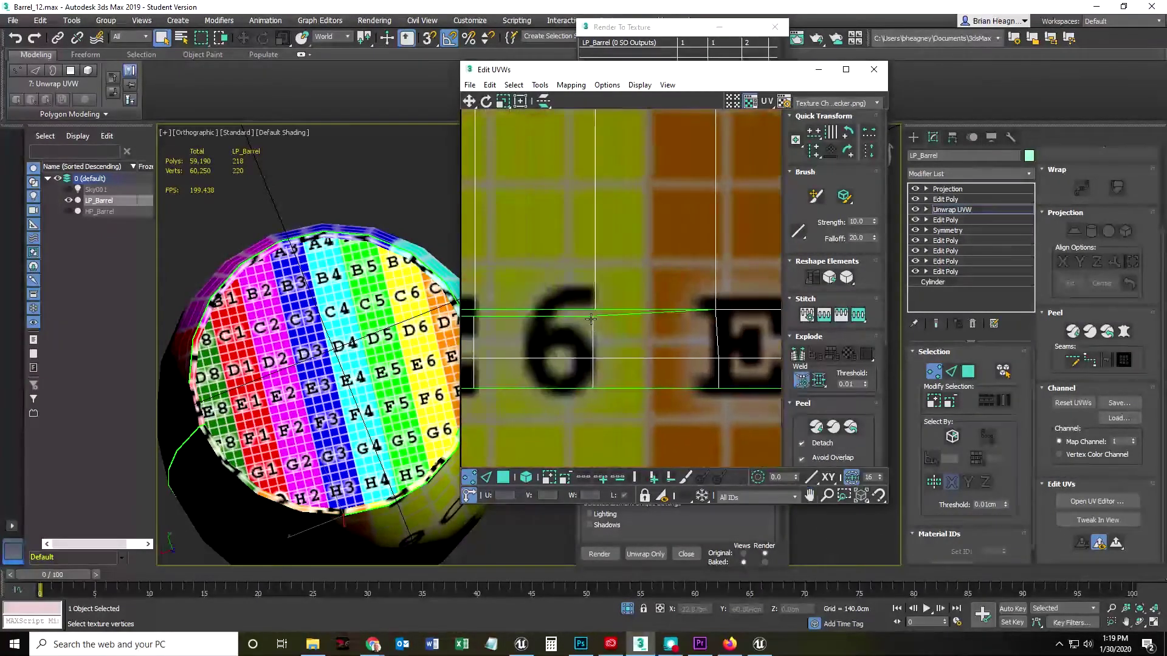
pyautogui.moveTo(588, 330); pyautogui.dragTo(595, 309)
pyautogui.moveTo(507, 327); pyautogui.dragTo(647, 334, button='middle')
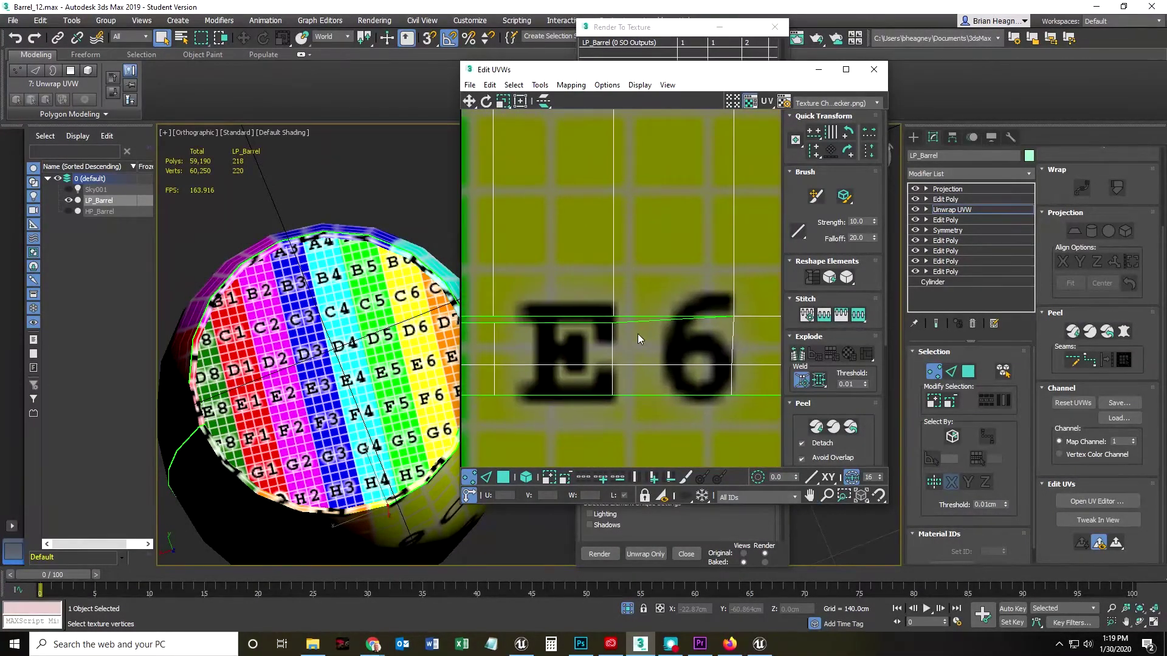
pyautogui.moveTo(522, 334); pyautogui.dragTo(743, 340, button='middle')
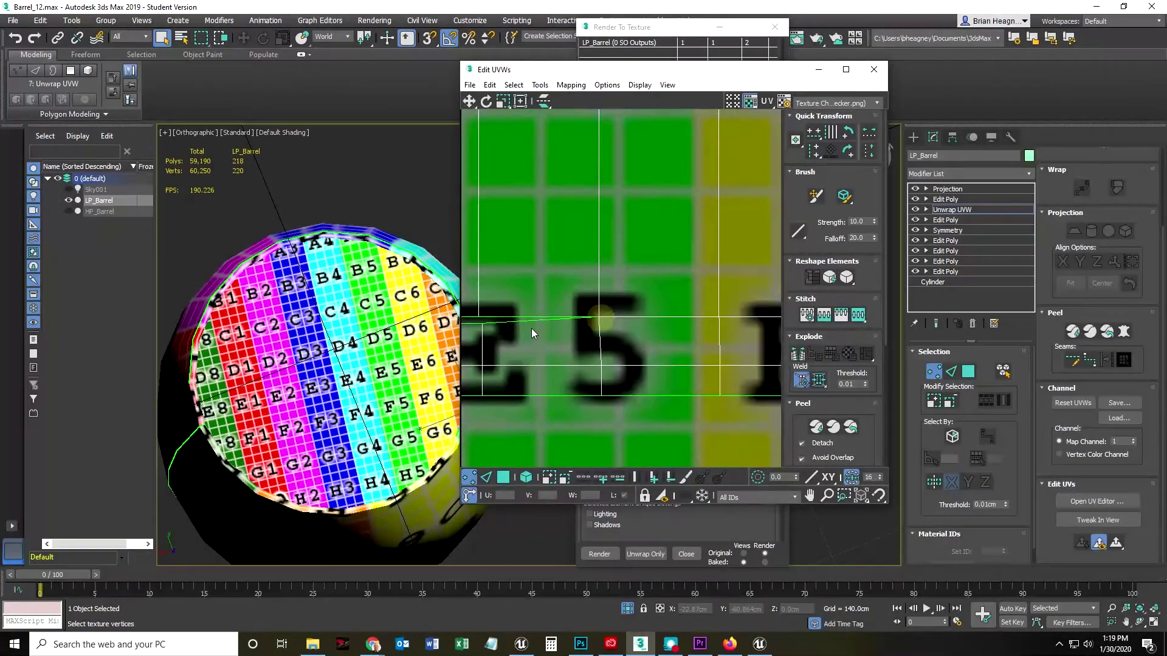
pyautogui.moveTo(548, 335); pyautogui.dragTo(655, 344, button='middle')
pyautogui.moveTo(486, 340); pyautogui.dragTo(604, 342, button='middle')
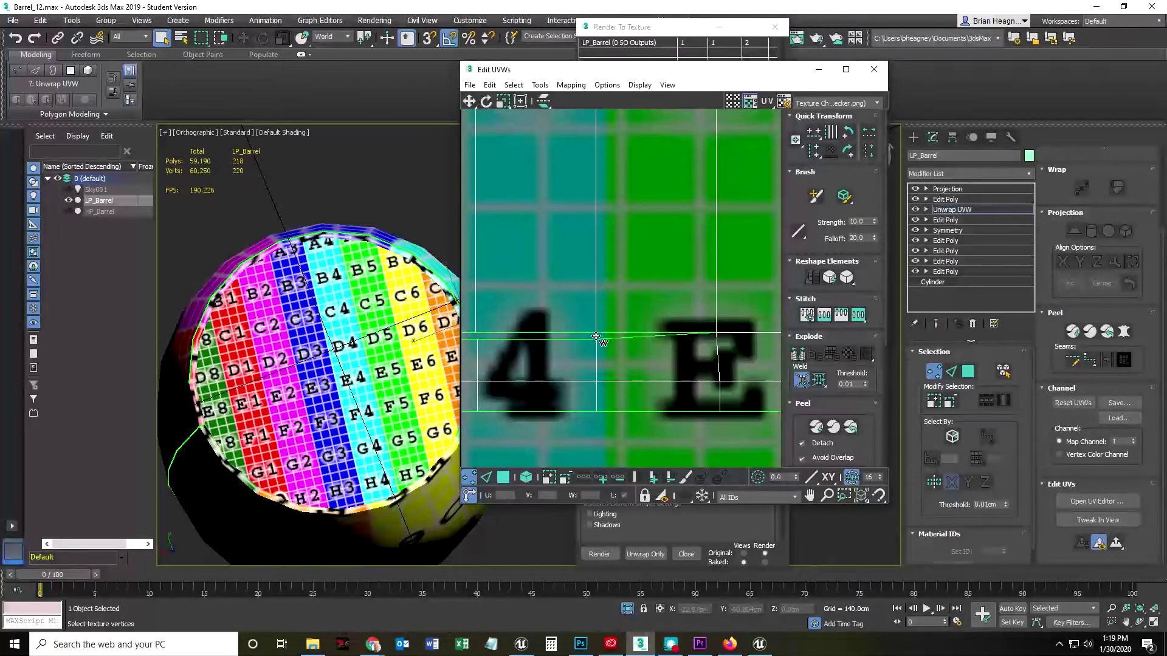
# - Target Weld the remaining upper strip vertices onto the barrel side's lower edge from the end of E4 through E1
pyautogui.moveTo(517, 360); pyautogui.dragTo(632, 351, button='middle')
pyautogui.moveTo(603, 339); pyautogui.dragTo(600, 332)
pyautogui.moveTo(526, 352); pyautogui.dragTo(633, 356, button='middle')
pyautogui.moveTo(607, 346); pyautogui.dragTo(609, 338)
pyautogui.moveTo(552, 361); pyautogui.dragTo(703, 365, button='middle')
pyautogui.scroll(-4, 632, 356)
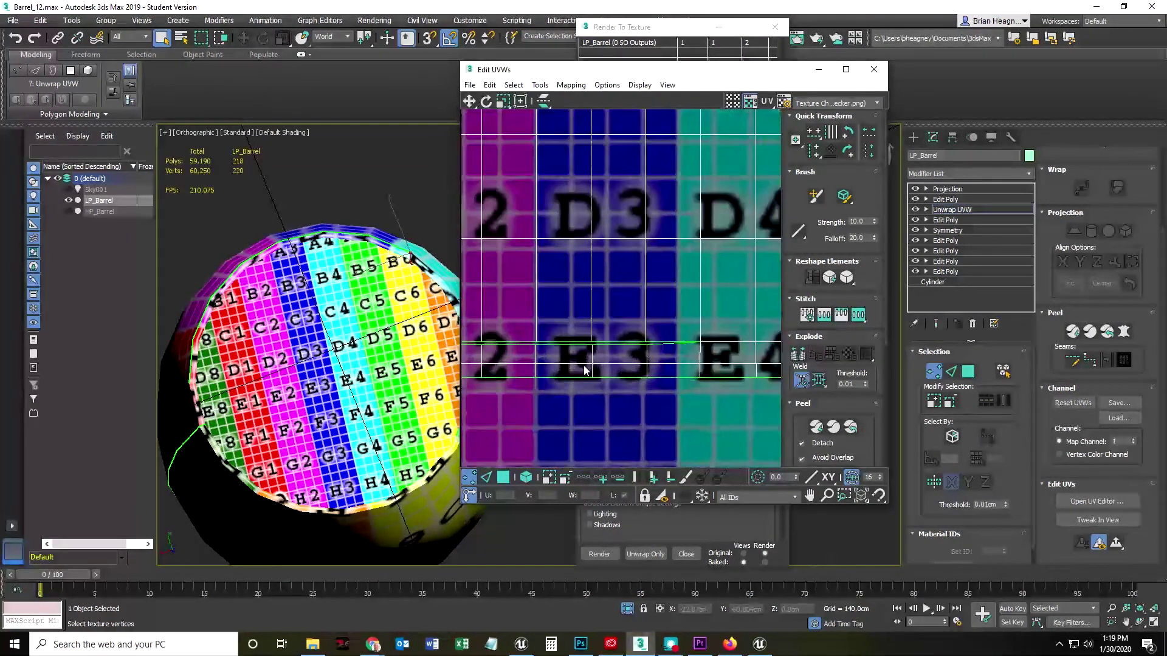
pyautogui.scroll(-2, 595, 374)
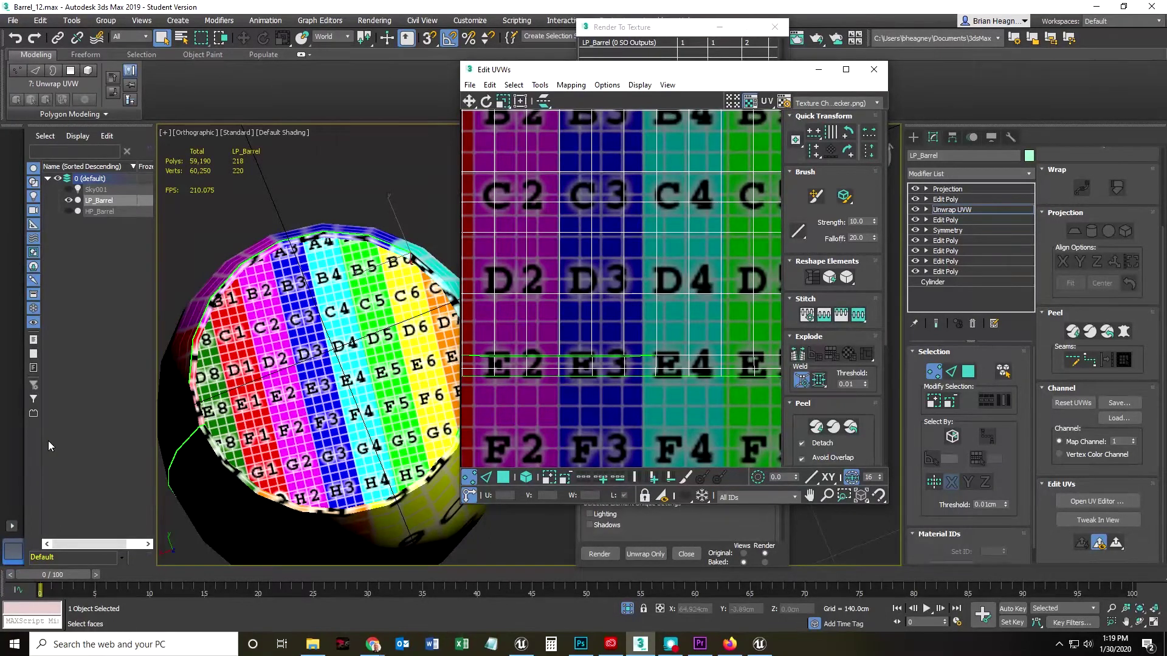
pyautogui.scroll(-5, 662, 419)
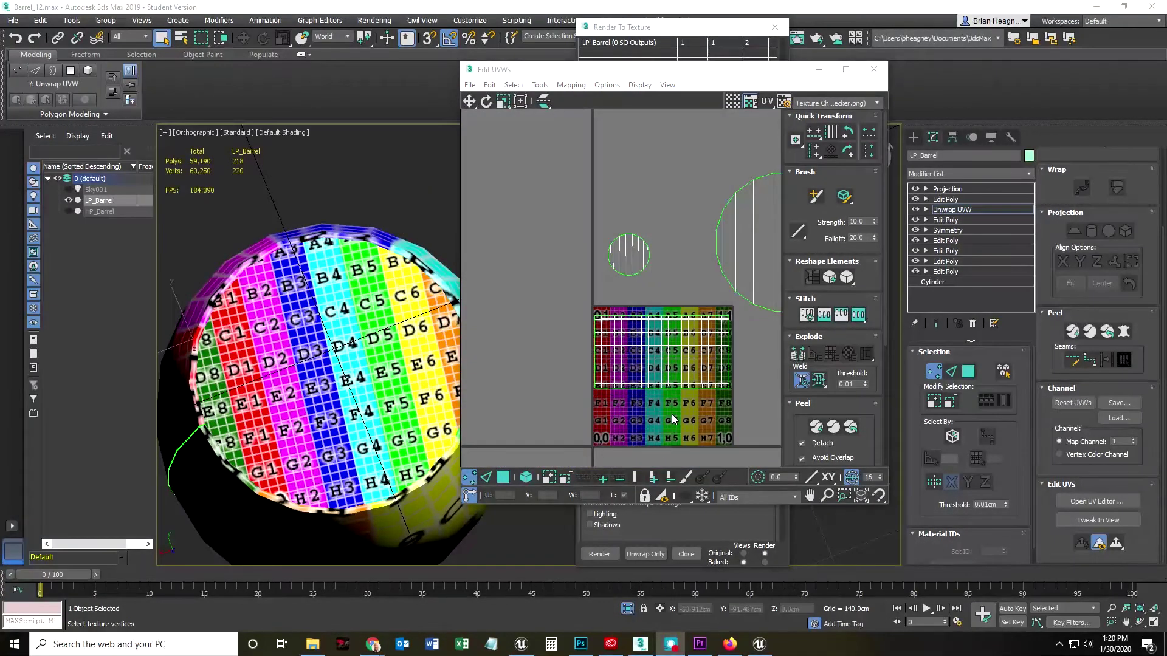
# - Examine the welded seam between the ring strip and the barrel side in the UV layout
pyautogui.moveTo(691, 351); pyautogui.dragTo(669, 363, button='middle')
pyautogui.scroll(3, 709, 440)
pyautogui.scroll(3, 496, 334)
pyautogui.scroll(3, 656, 406)
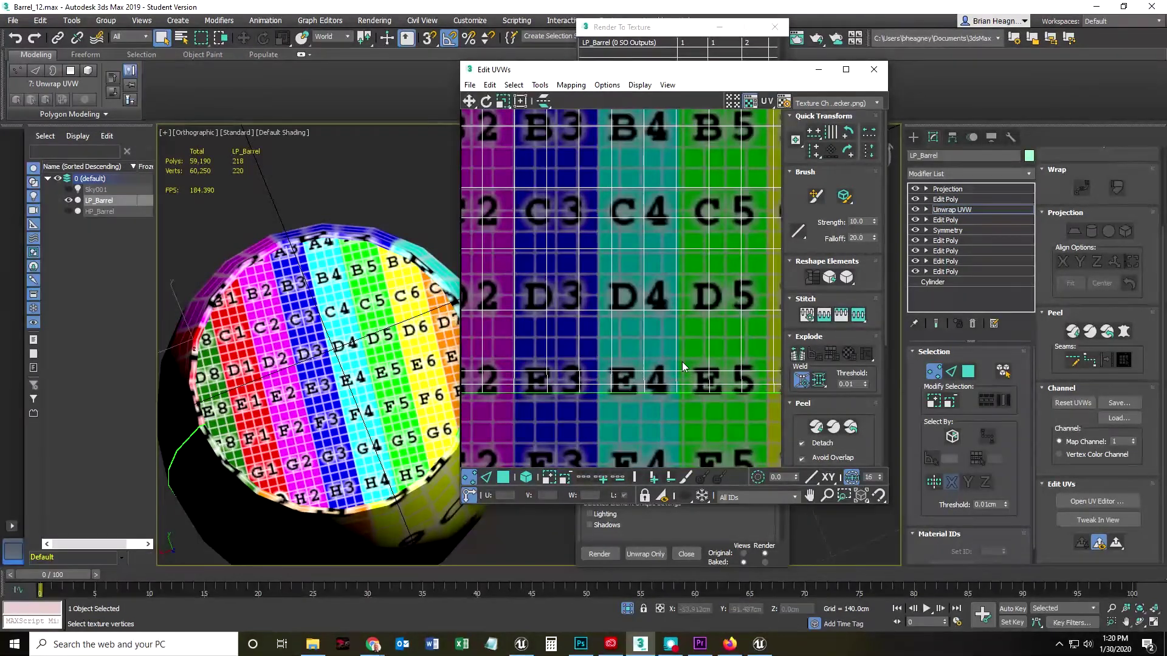
pyautogui.scroll(2, 681, 367)
pyautogui.scroll(-4, 637, 260)
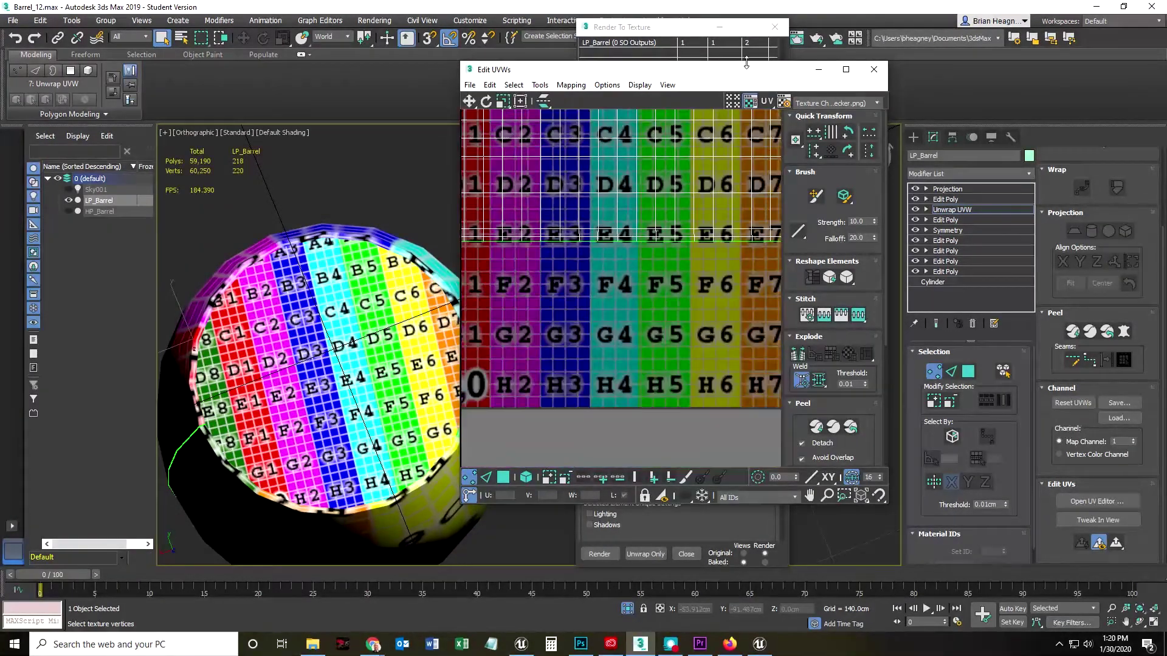
pyautogui.scroll(-2, 650, 308)
pyautogui.scroll(-2, 635, 280)
# - Move the whole barrel side UV element down into the lower half of the checker texture
pyautogui.click(469, 101)
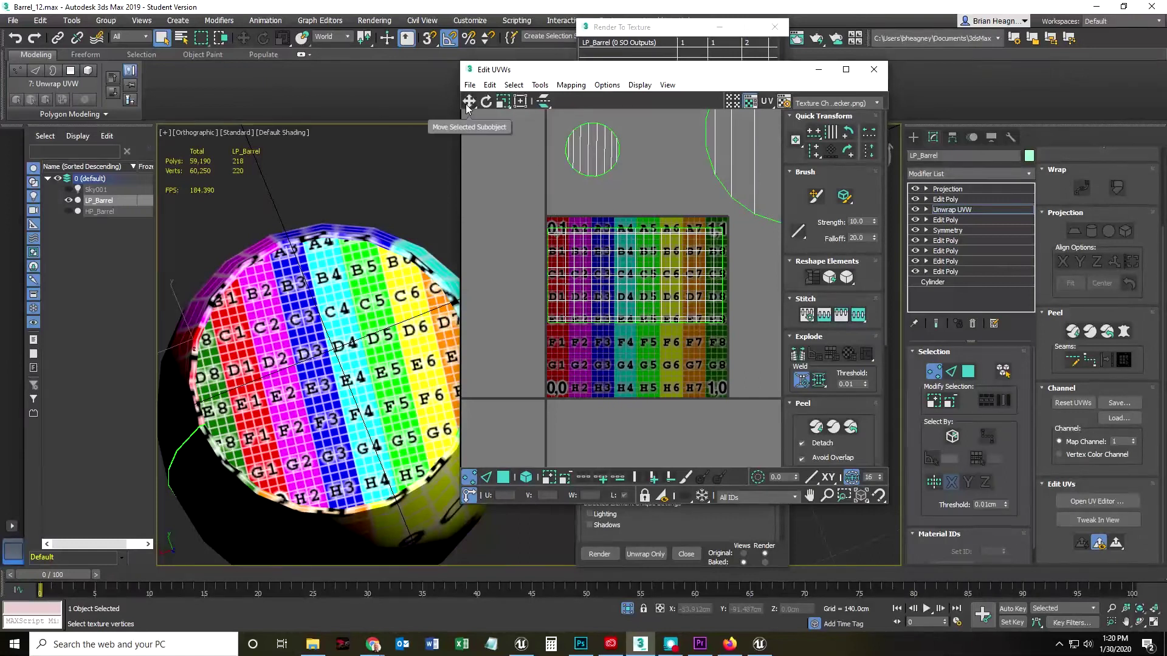
pyautogui.click(509, 477)
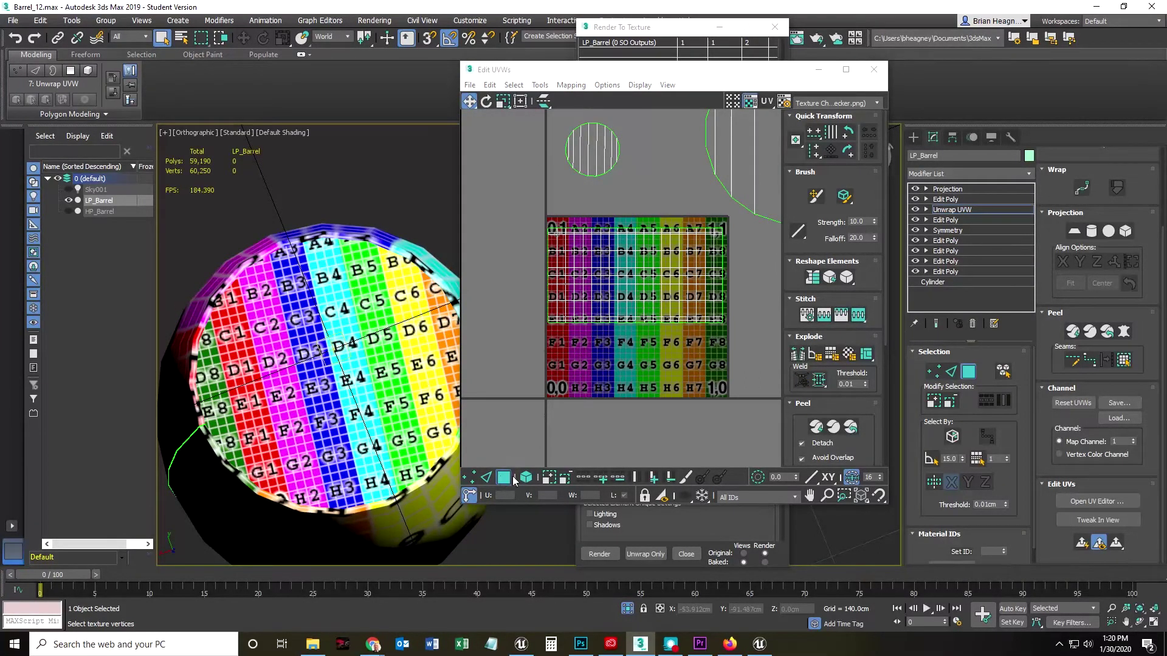
pyautogui.click(526, 478)
pyautogui.click(578, 298)
pyautogui.moveTo(578, 297); pyautogui.dragTo(578, 362)
# - Shift the large circular cap element closer to the texture and place the small circular element above the texture's upper edge
pyautogui.moveTo(623, 218); pyautogui.dragTo(612, 244, button='middle')
pyautogui.moveTo(590, 188); pyautogui.dragTo(578, 287)
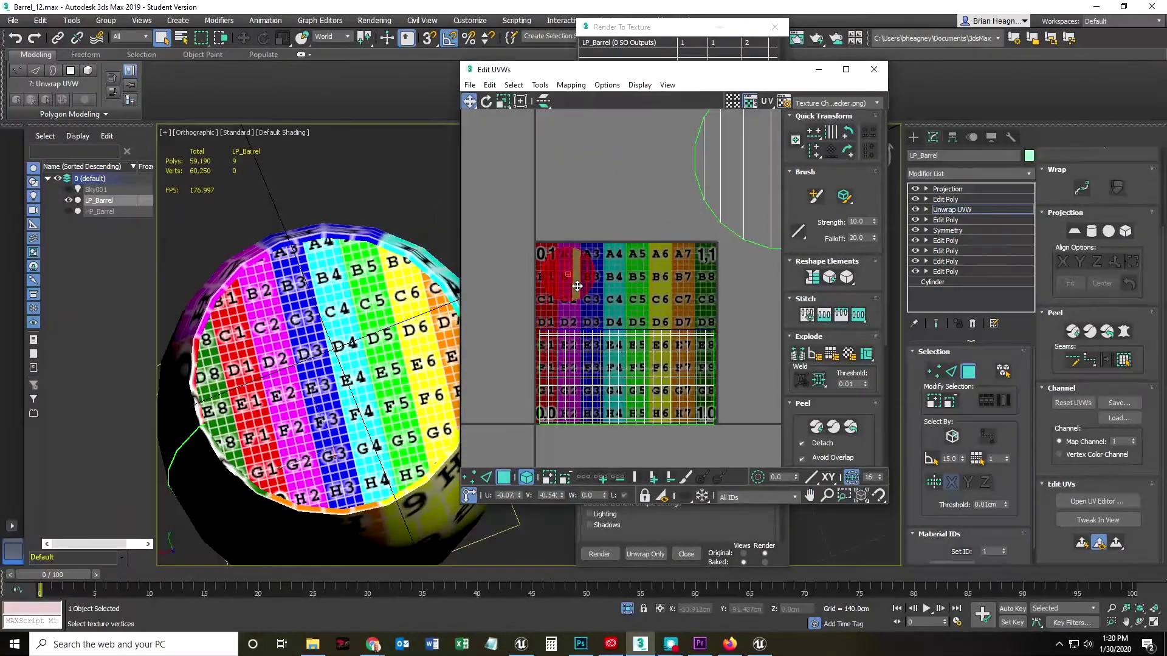
pyautogui.moveTo(753, 194); pyautogui.dragTo(689, 209)
pyautogui.moveTo(577, 275); pyautogui.dragTo(592, 186)
# - Clear the UV element selection and dismiss the browser notification
pyautogui.scroll(4, 594, 297)
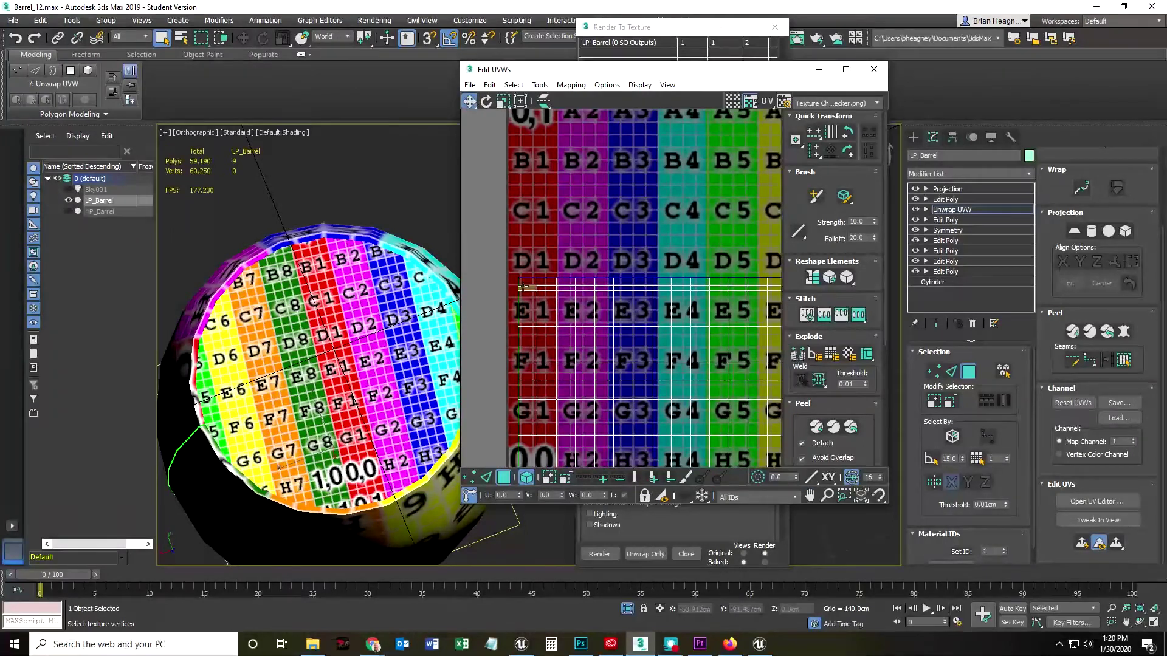
pyautogui.click(522, 285)
pyautogui.click(533, 261)
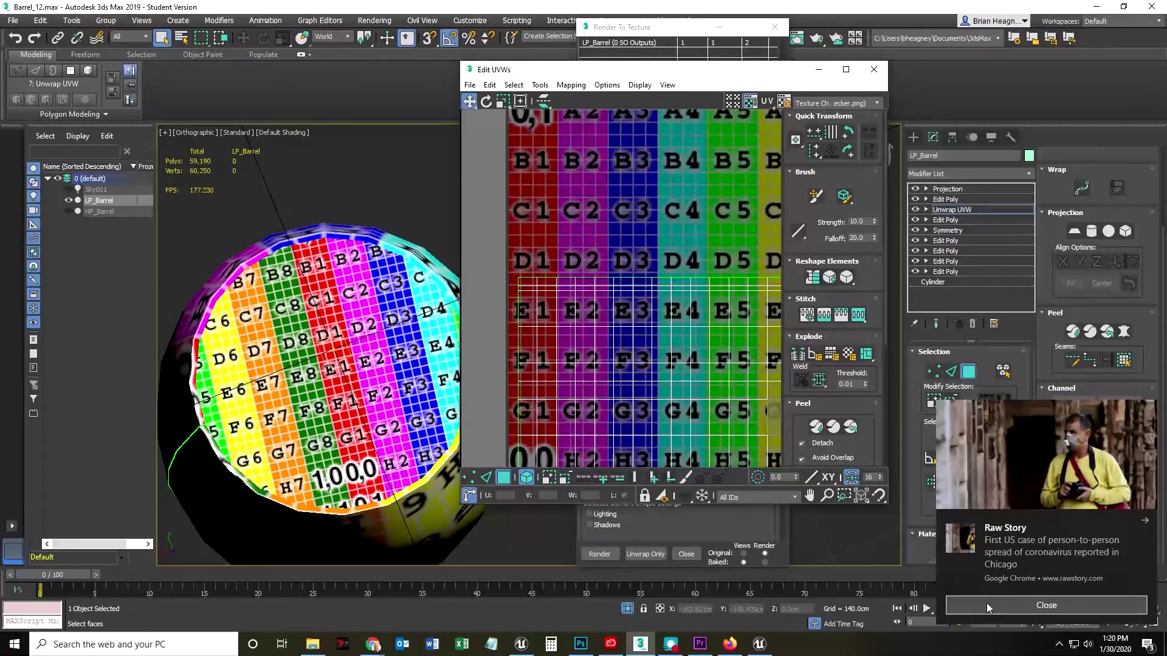
pyautogui.click(986, 602)
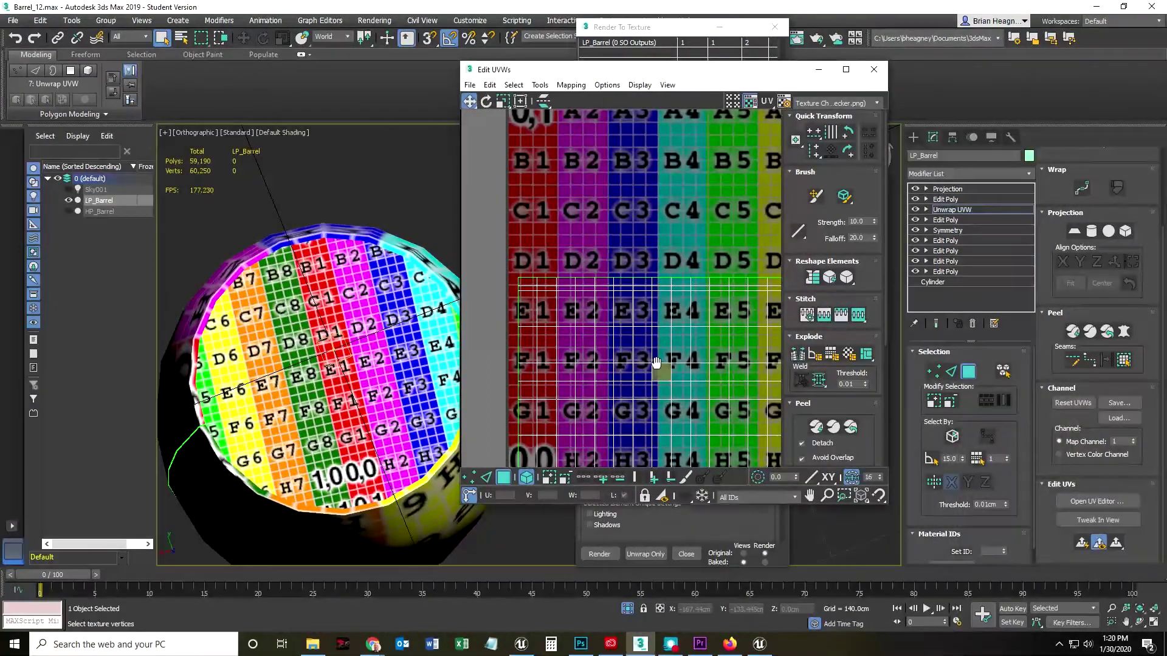
pyautogui.moveTo(774, 290); pyautogui.dragTo(732, 268, button='middle')
# - Maximize the UV editor and select the barrel side's uppermost row of faces without element selection
pyautogui.click(846, 69)
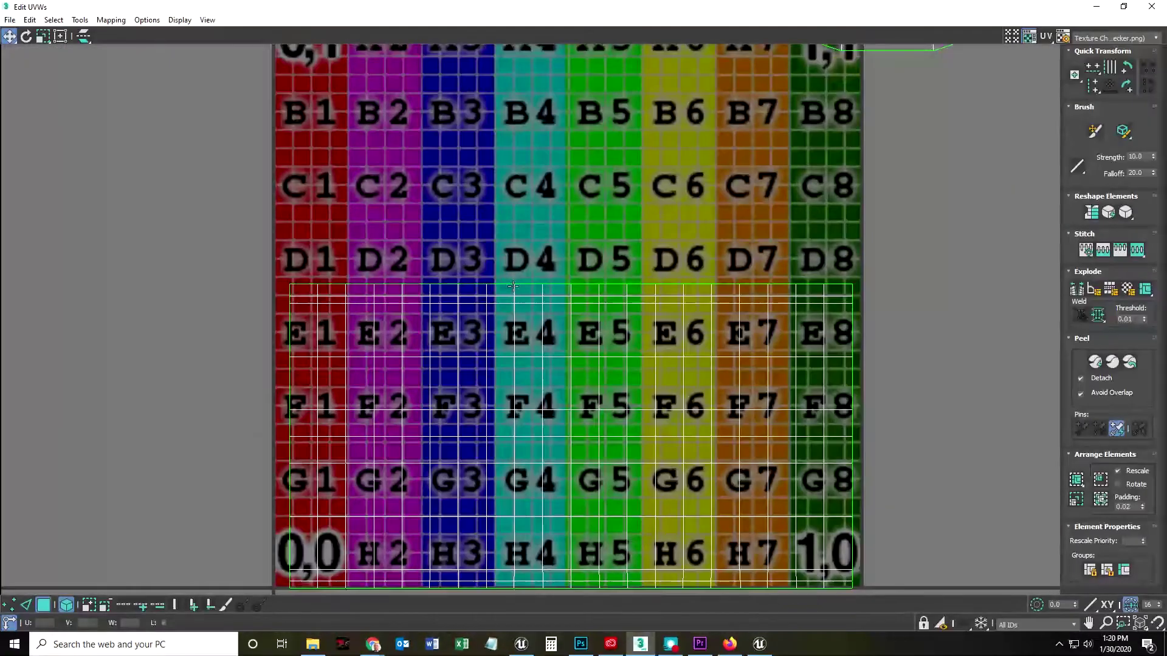
pyautogui.scroll(-3, 509, 367)
pyautogui.moveTo(510, 367); pyautogui.dragTo(520, 268, button='middle')
pyautogui.scroll(4, 514, 268)
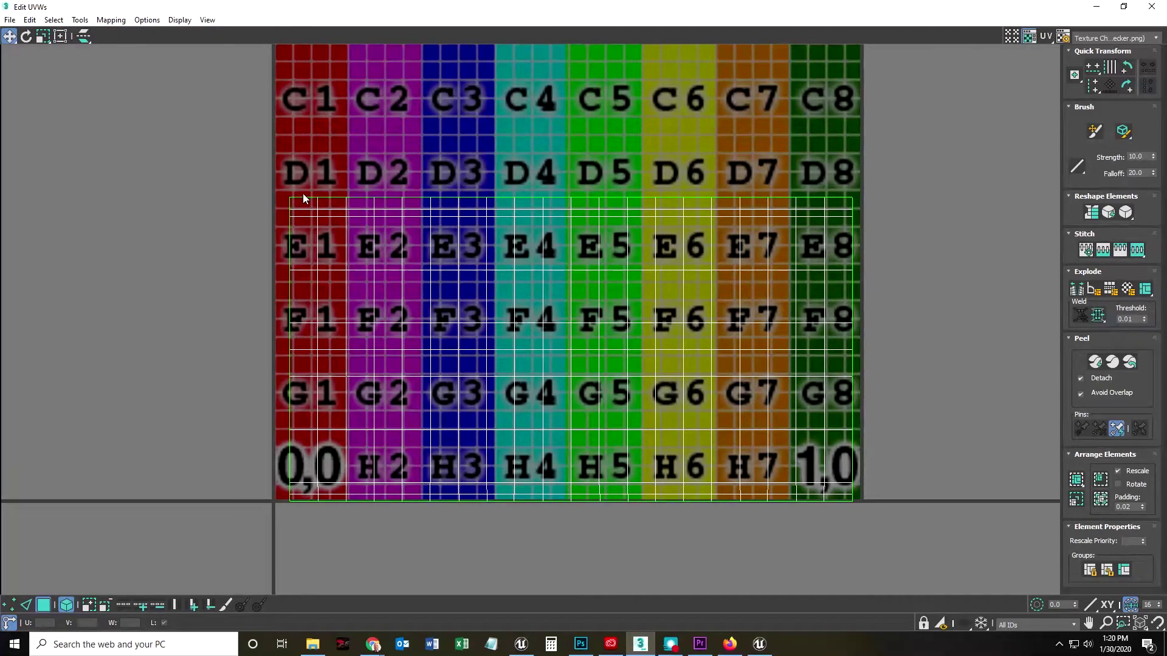
pyautogui.click(40, 609)
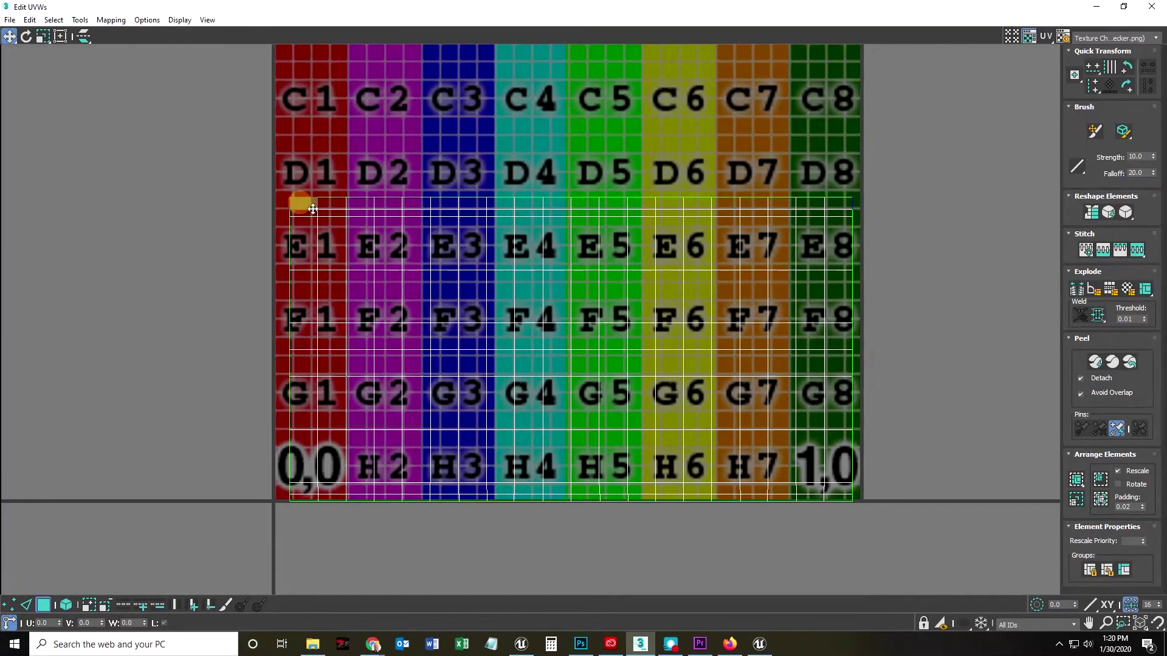
pyautogui.click(304, 203)
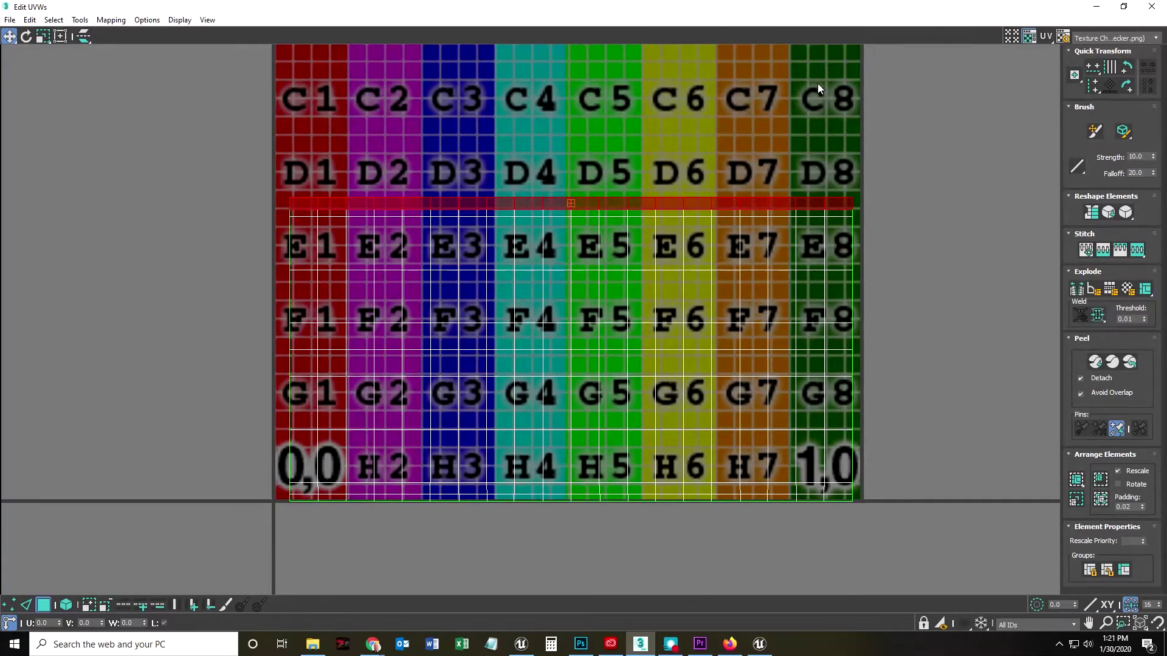
# - Restore the UV editor's window size and examine where the selected row of faces lies on the barrel's rim
pyautogui.click(1123, 6)
pyautogui.scroll(-3, 307, 273)
pyautogui.moveTo(307, 273); pyautogui.dragTo(271, 354, button='middle')
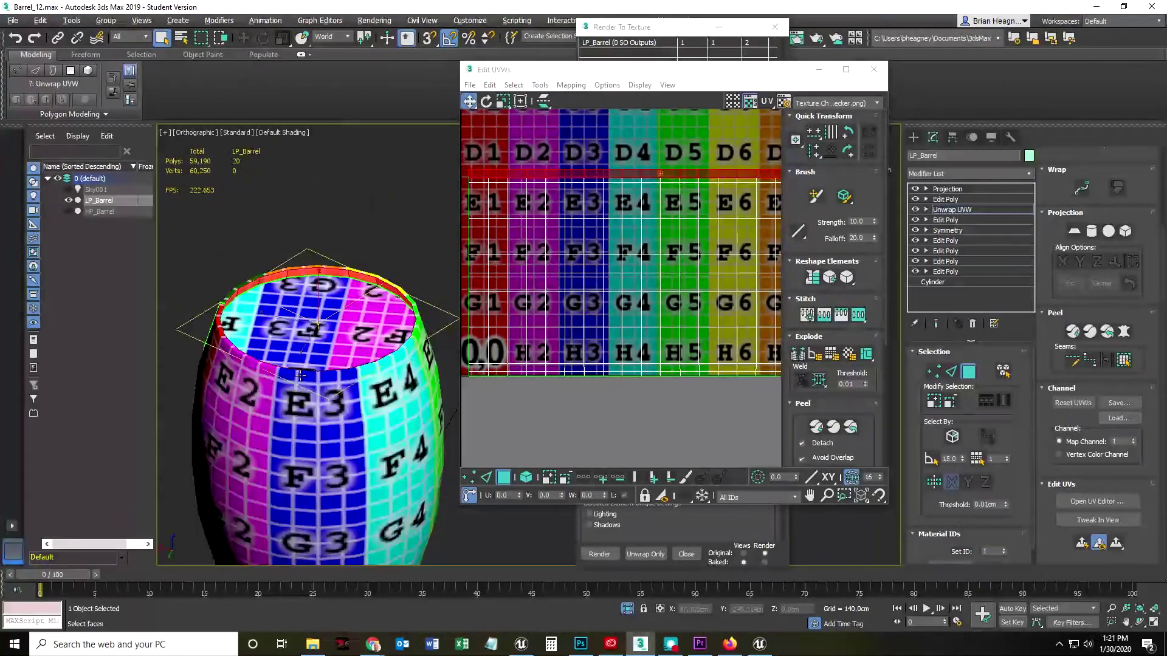
pyautogui.scroll(4, 271, 354)
pyautogui.moveTo(259, 140); pyautogui.dragTo(365, 202, button='middle')
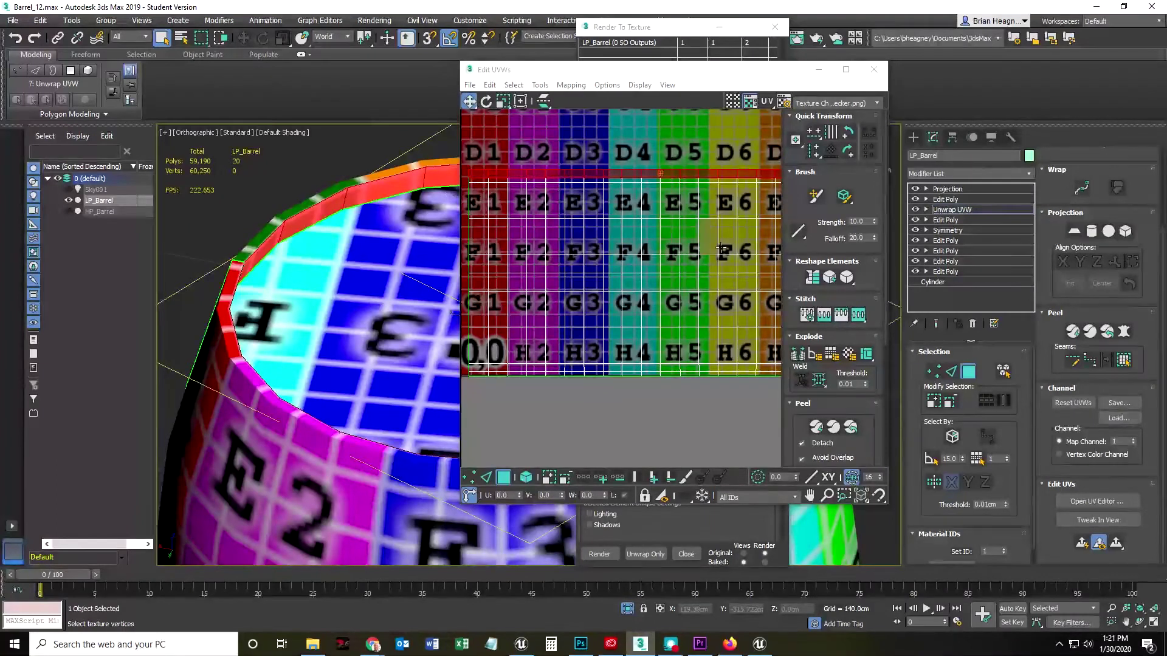
pyautogui.scroll(-2, 665, 337)
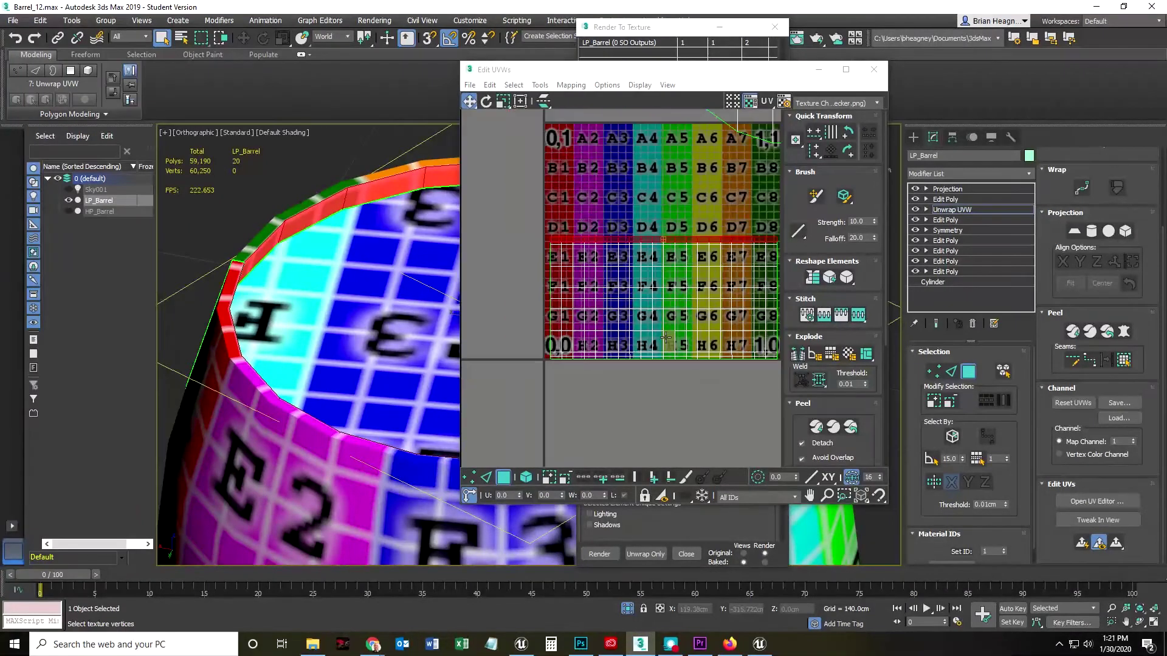
# - Break the uppermost row of faces off the barrel side and move it up as a separate UV element
pyautogui.click(802, 356)
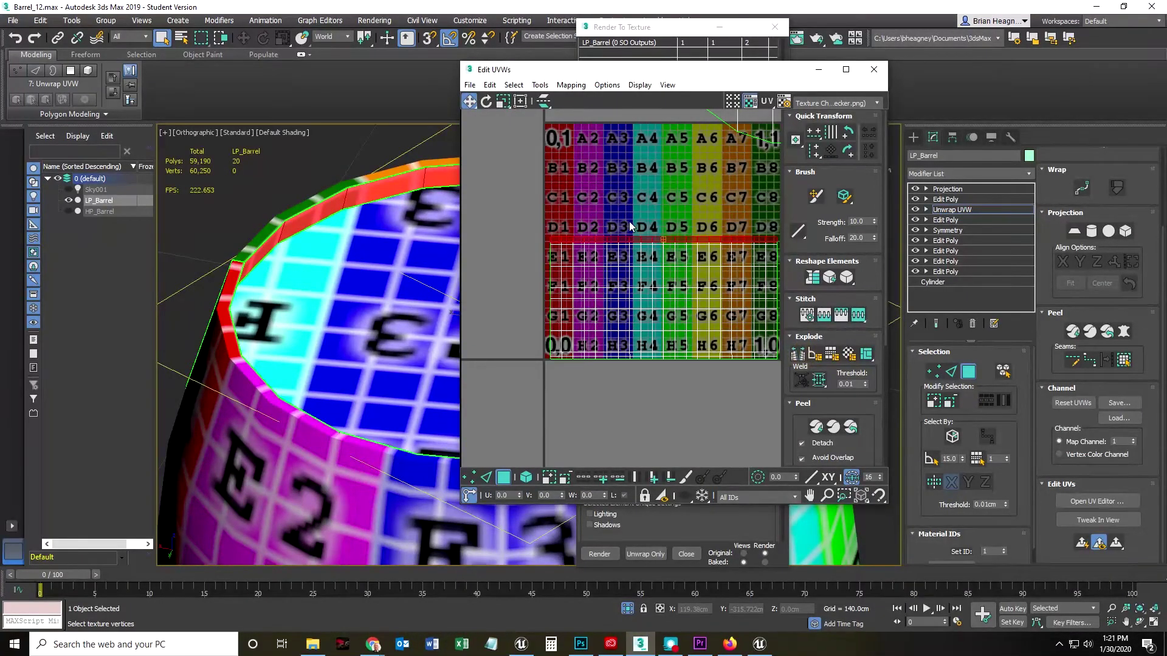
pyautogui.click(591, 240)
pyautogui.click(592, 239)
pyautogui.click(525, 477)
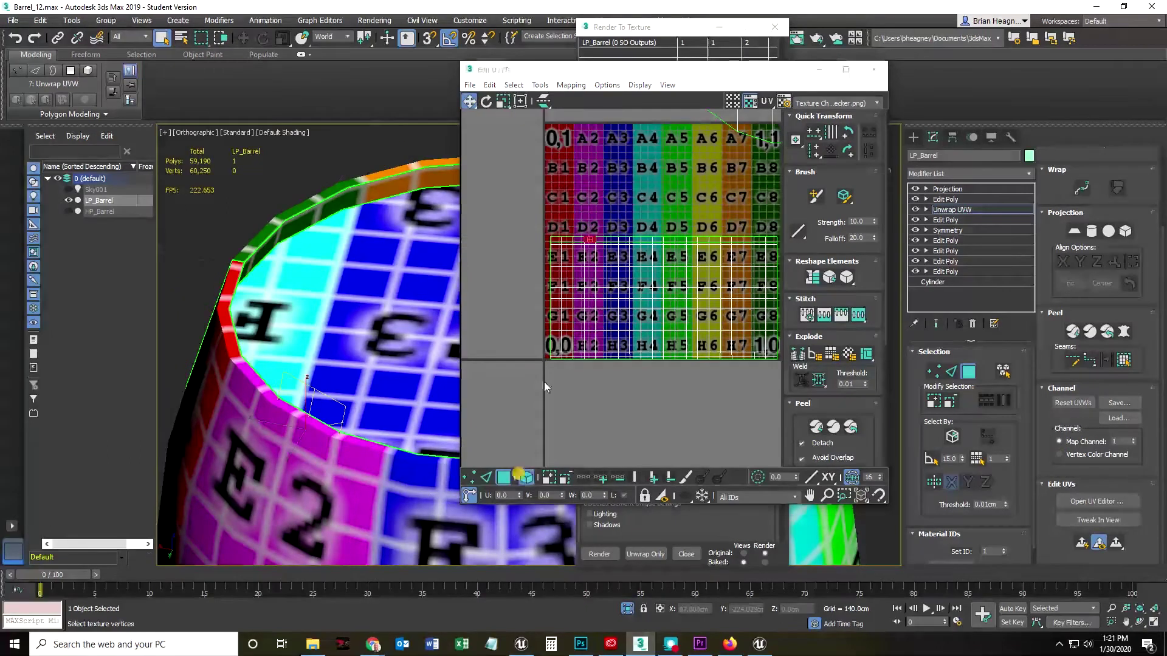
pyautogui.click(614, 242)
pyautogui.moveTo(614, 242); pyautogui.dragTo(611, 215)
# - Move the remaining barrel side element up to just below the detached strip, leaving nothing selected
pyautogui.moveTo(604, 275); pyautogui.dragTo(614, 254)
pyautogui.scroll(3, 593, 352)
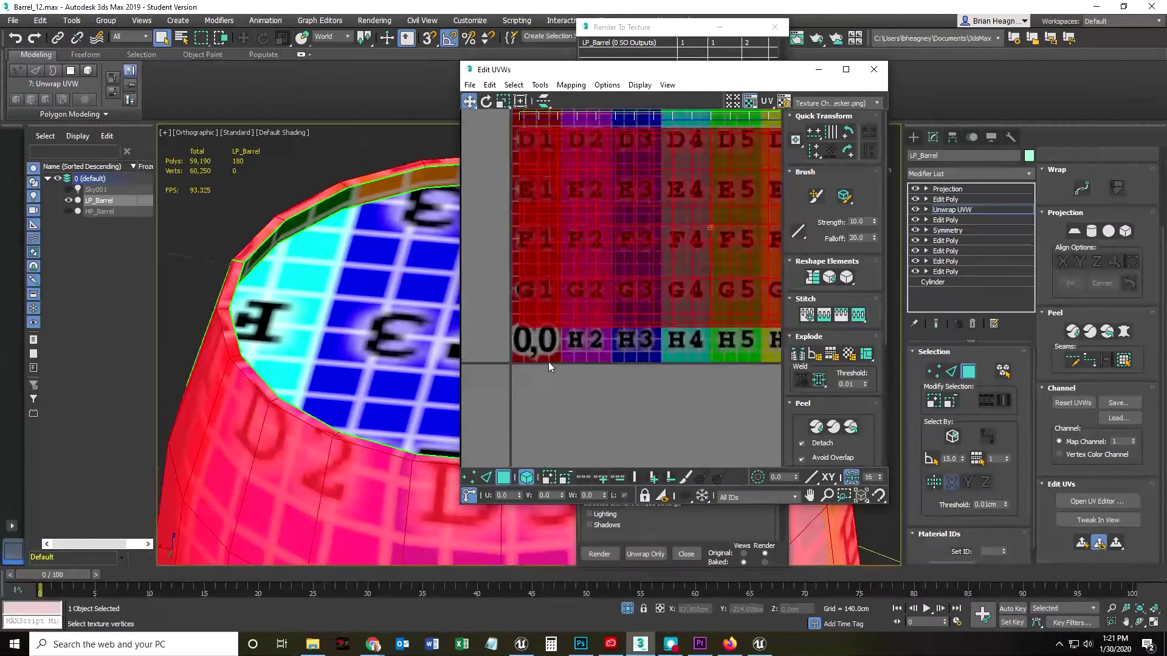
pyautogui.click(545, 345)
# - Break the lowermost row of inner rim faces off the barrel side's UV element and move the strip down away from it
pyautogui.keyDown('alt'); pyautogui.moveTo(365, 341); pyautogui.dragTo(303, 289, button='middle'); pyautogui.keyUp('alt')
pyautogui.keyDown('alt'); pyautogui.moveTo(330, 327); pyautogui.dragTo(340, 328, button='middle'); pyautogui.keyUp('alt')
pyautogui.click(350, 214)
pyautogui.click(351, 213)
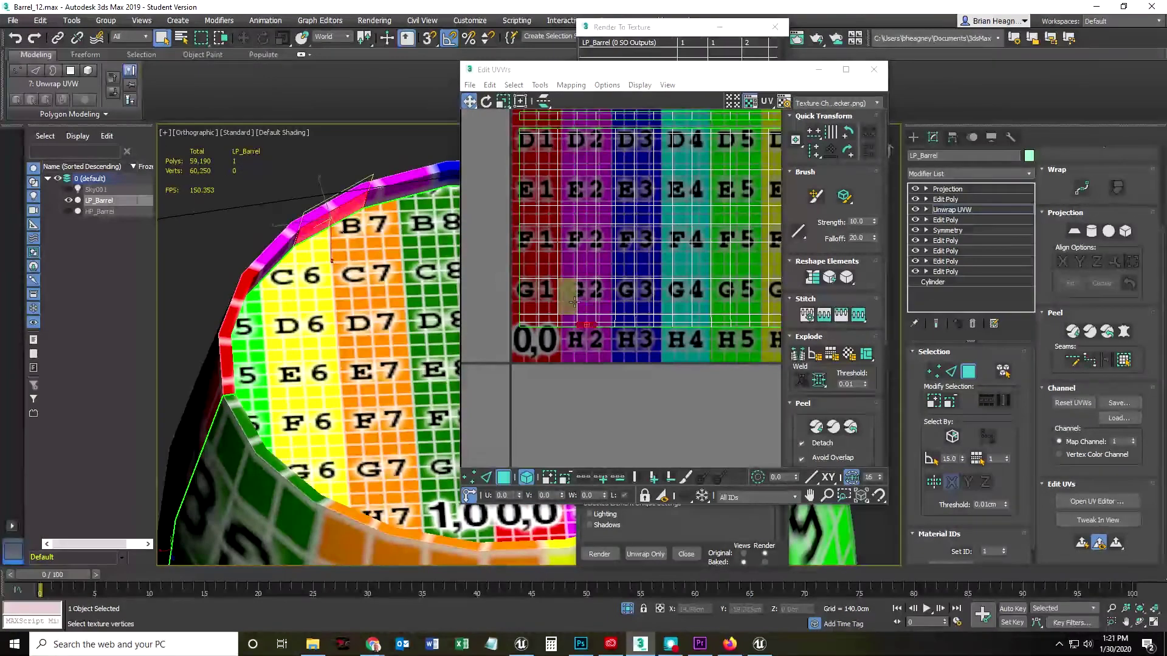
pyautogui.click(524, 327)
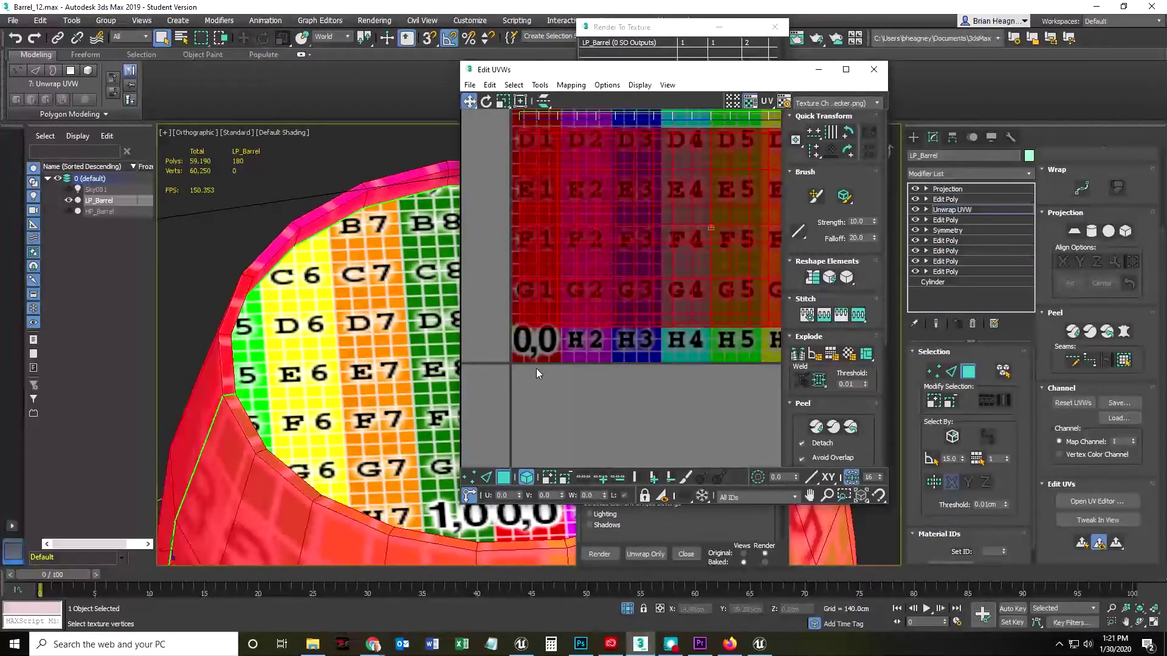
pyautogui.click(542, 326)
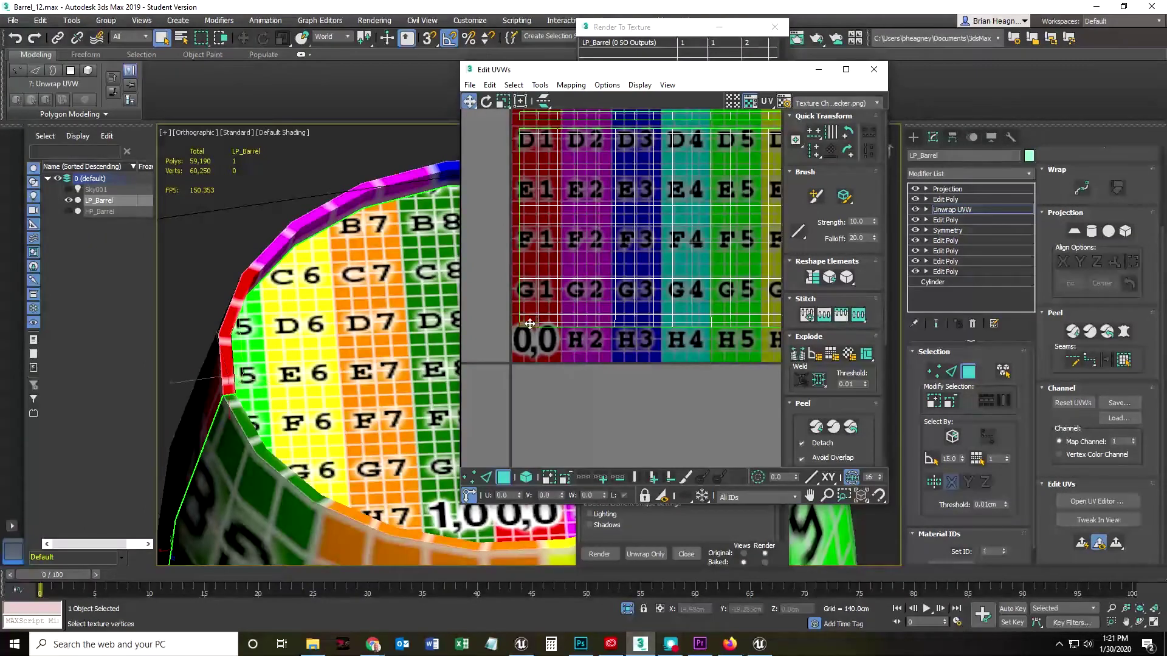
pyautogui.click(792, 354)
pyautogui.moveTo(662, 326); pyautogui.dragTo(662, 340)
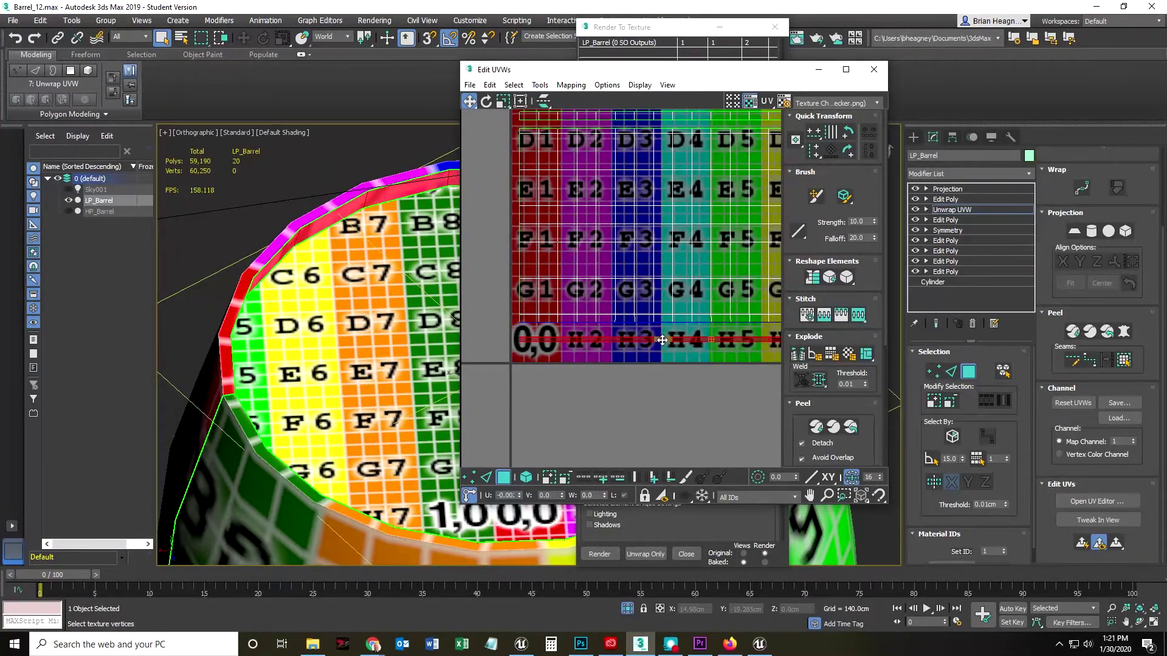
pyautogui.click(680, 359)
pyautogui.scroll(-6, 647, 378)
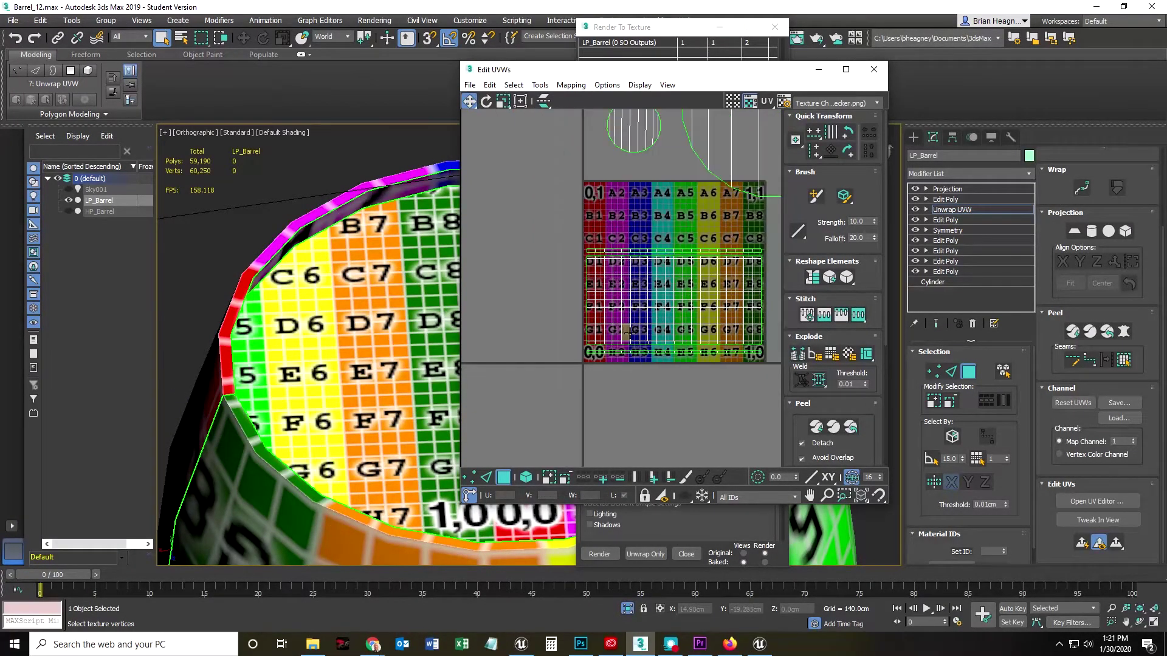
pyautogui.click(554, 231)
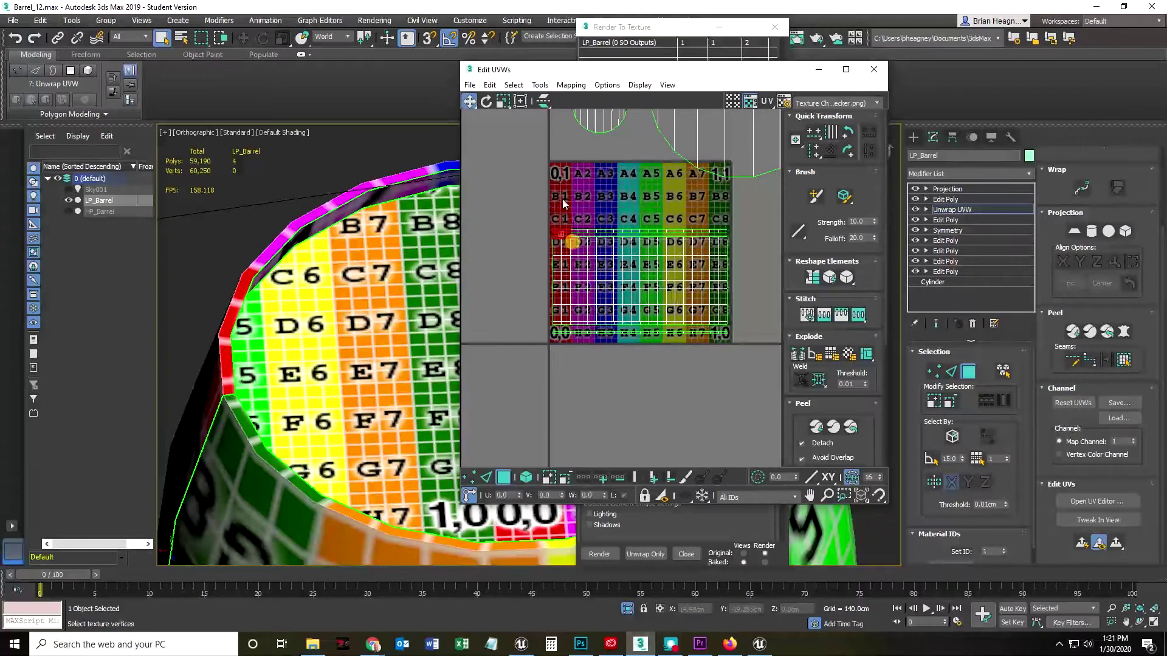
pyautogui.scroll(-4, 540, 118)
pyautogui.moveTo(529, 164); pyautogui.dragTo(545, 170, button='middle')
pyautogui.moveTo(548, 131); pyautogui.dragTo(736, 350)
pyautogui.scroll(5, 535, 161)
pyautogui.click(680, 329)
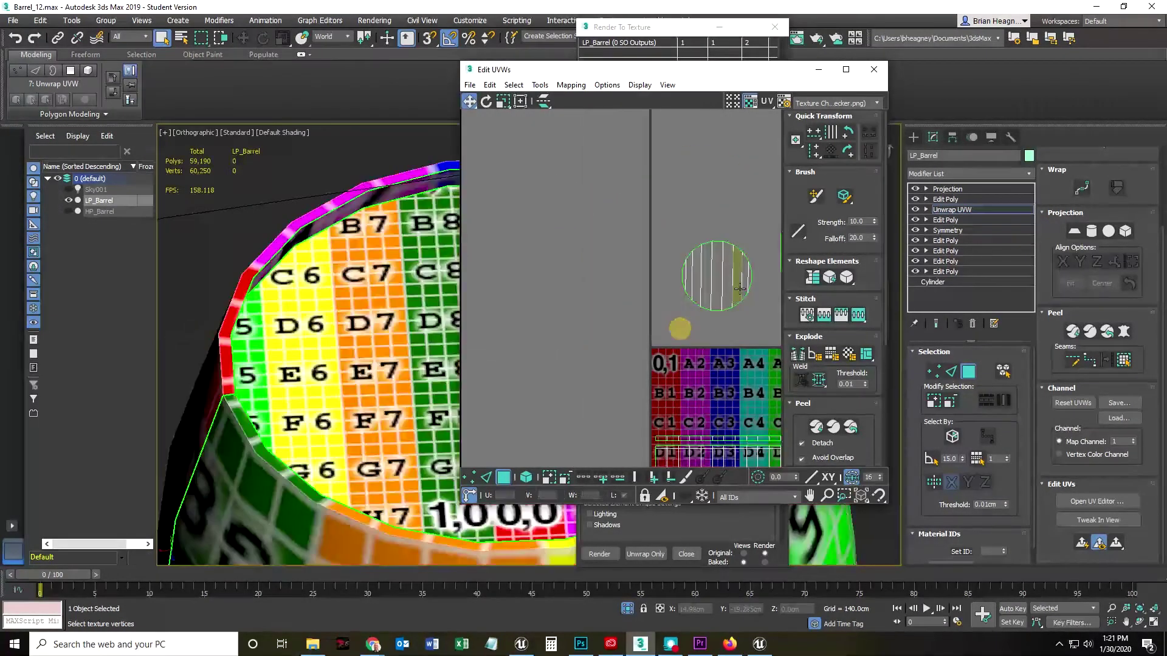
# - Select all of the barrel's UV elements, rescale them to matching proportions and pack them normalized inside the 0–1 tile
pyautogui.scroll(3, 740, 289)
pyautogui.scroll(-8, 723, 287)
pyautogui.moveTo(626, 286); pyautogui.dragTo(564, 231, button='middle')
pyautogui.moveTo(734, 300); pyautogui.dragTo(744, 337)
pyautogui.scroll(1, 745, 336)
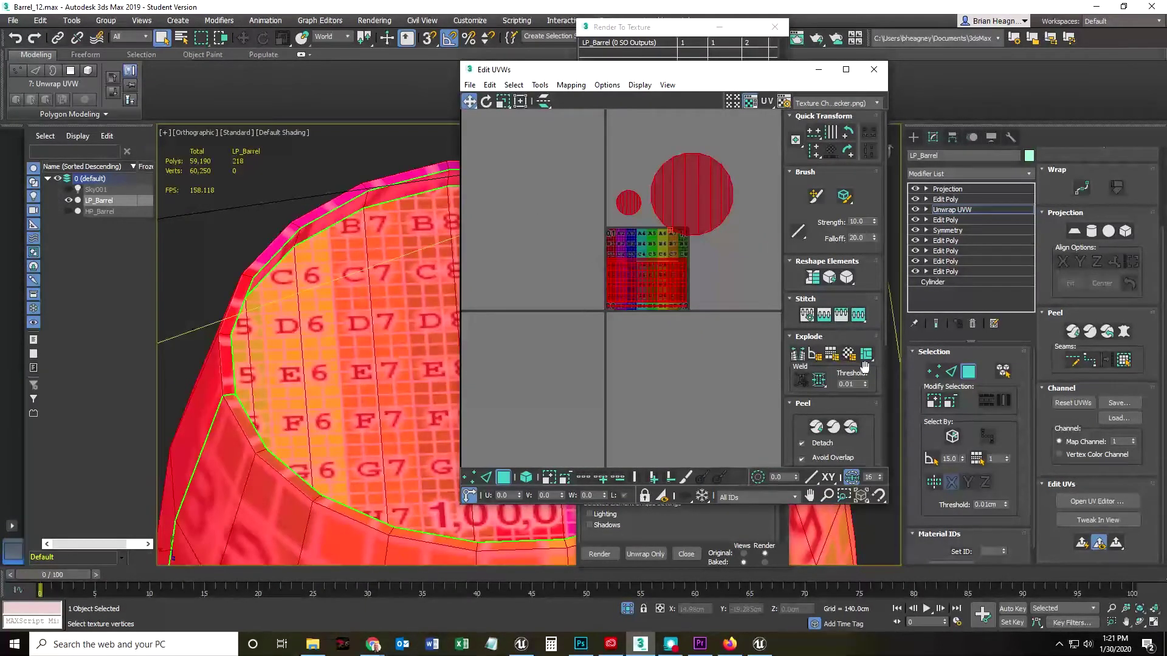
pyautogui.scroll(-3, 861, 366)
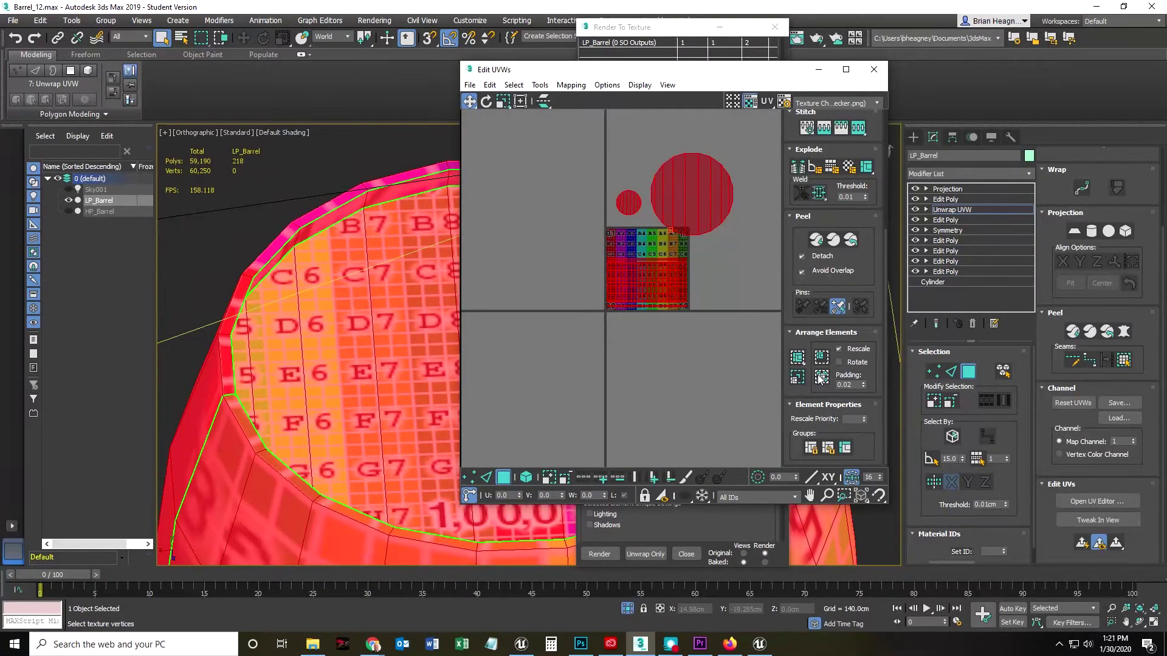
pyautogui.click(821, 365)
pyautogui.click(824, 380)
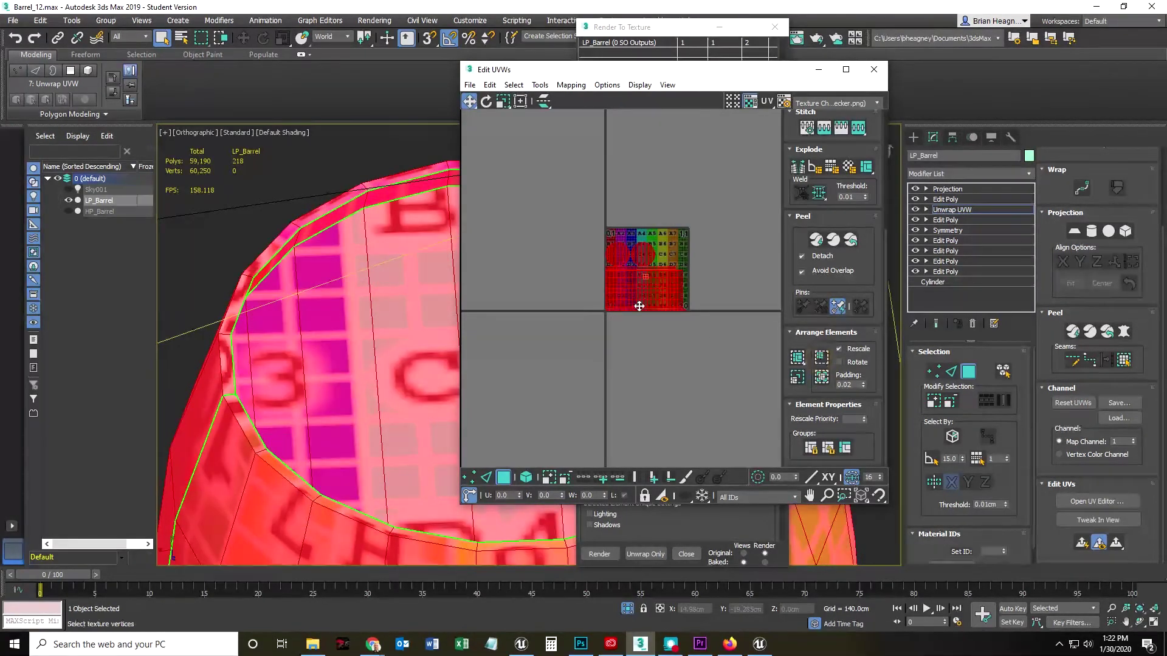
# - Repack all the UV elements with Pack Custom, rescale and normalize-pack them once more, and clear the selection
pyautogui.scroll(5, 680, 210)
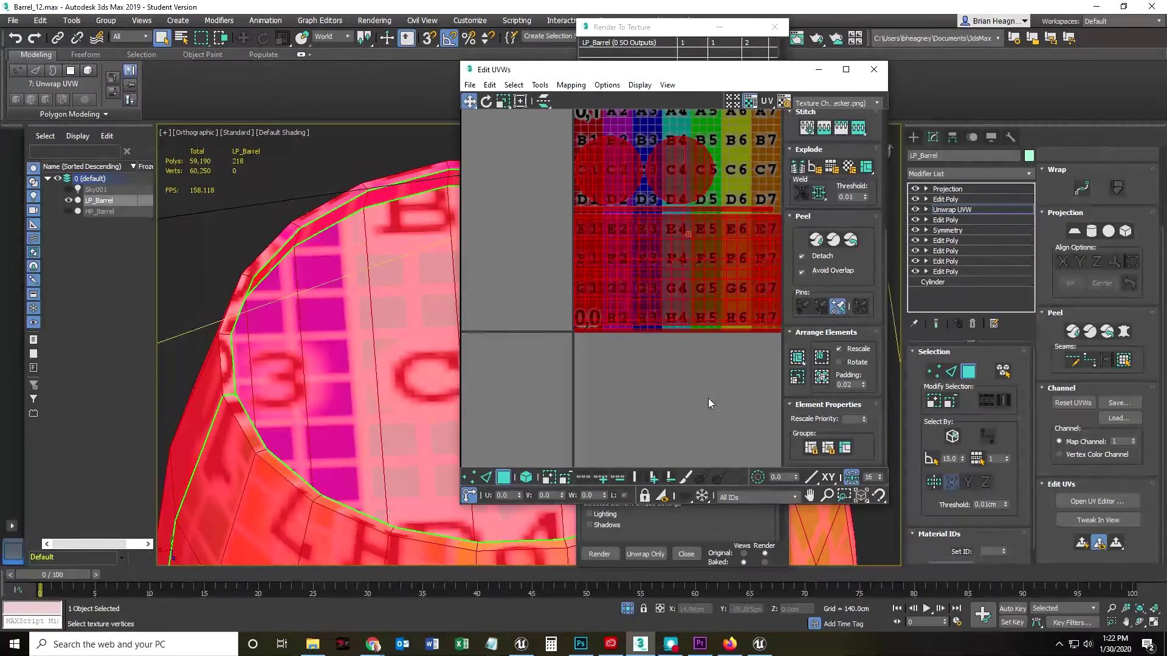
pyautogui.scroll(-5, 708, 399)
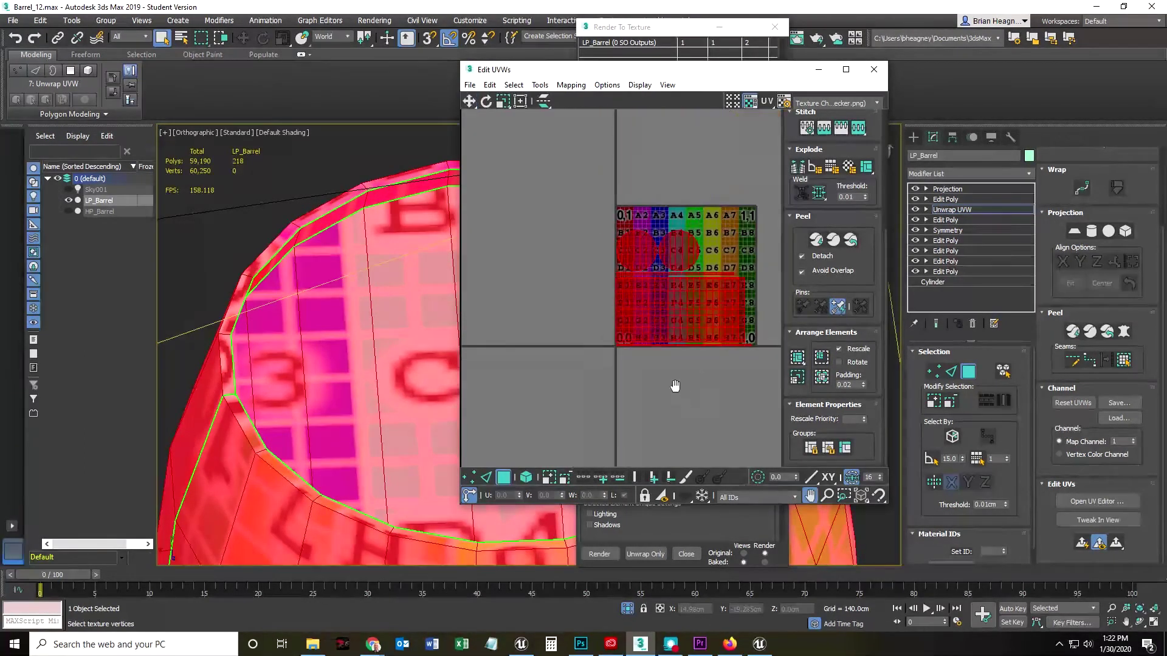
pyautogui.click(799, 360)
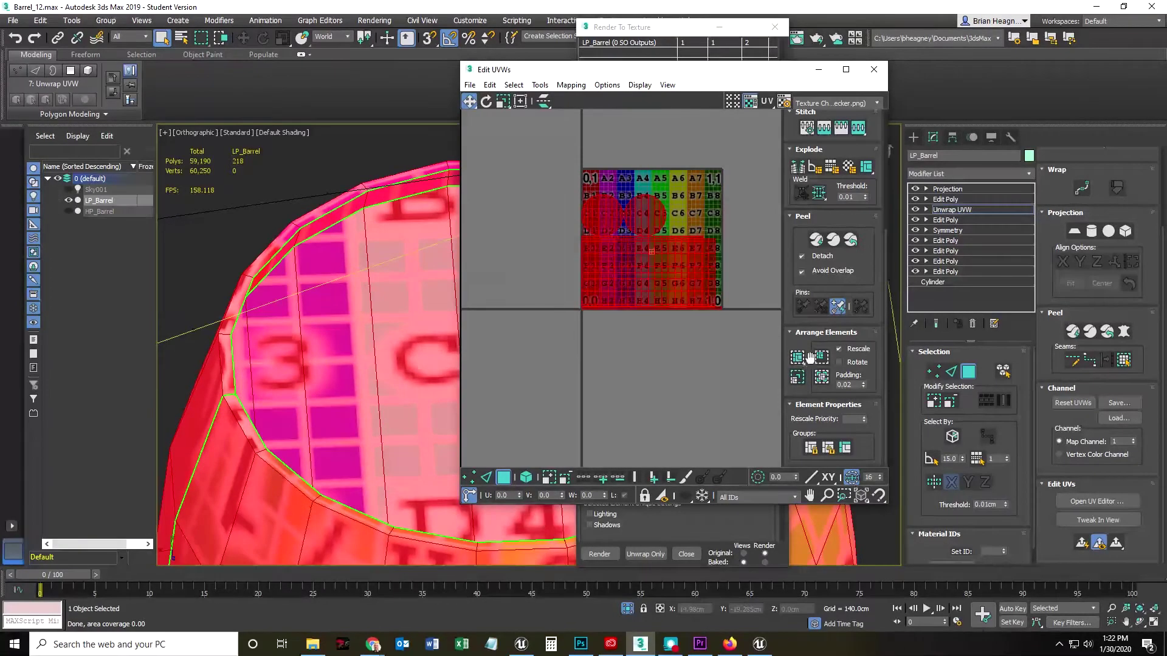
pyautogui.click(821, 357)
pyautogui.click(821, 376)
pyautogui.scroll(3, 715, 358)
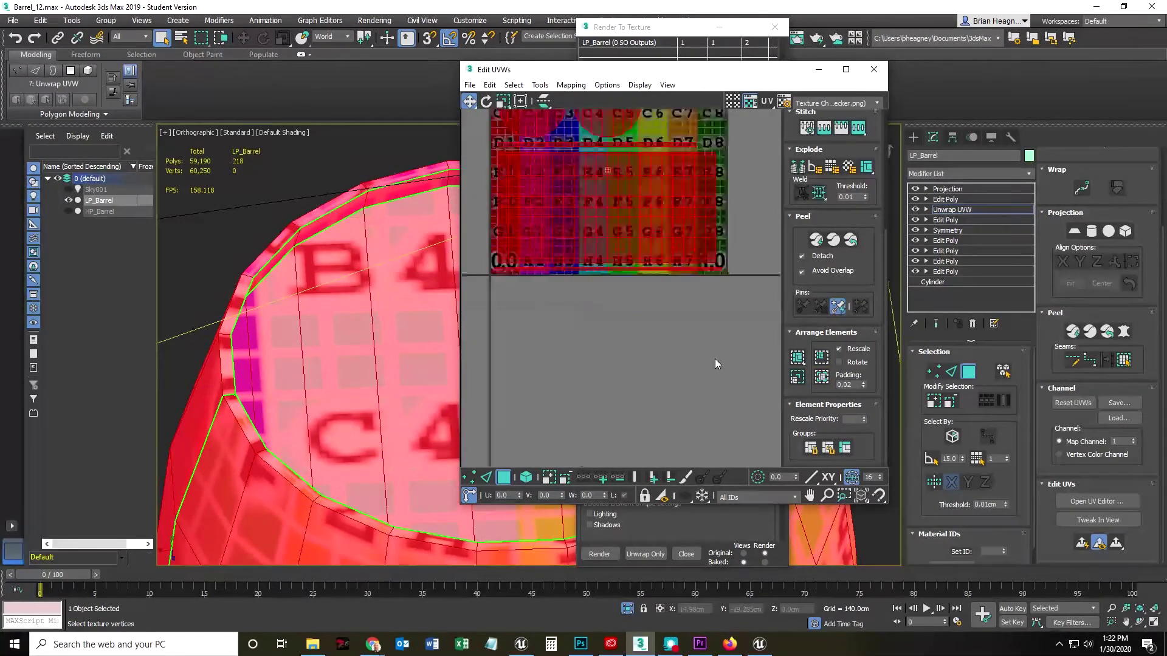
pyautogui.click(572, 319)
# - Select the whole strip just above the barrel side as one element and stretch it horizontally toward the side's width
pyautogui.scroll(-2, 687, 249)
pyautogui.moveTo(660, 291); pyautogui.dragTo(674, 335, button='middle')
pyautogui.scroll(3, 648, 216)
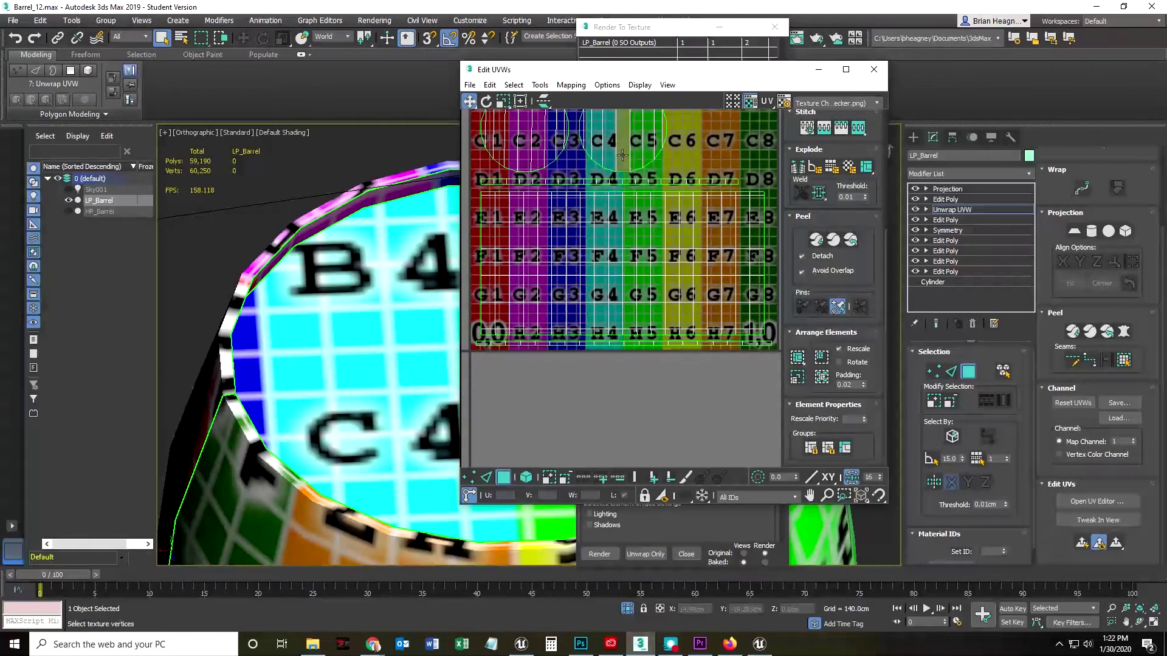
pyautogui.scroll(-4, 639, 212)
pyautogui.scroll(3, 700, 231)
pyautogui.scroll(2, 700, 228)
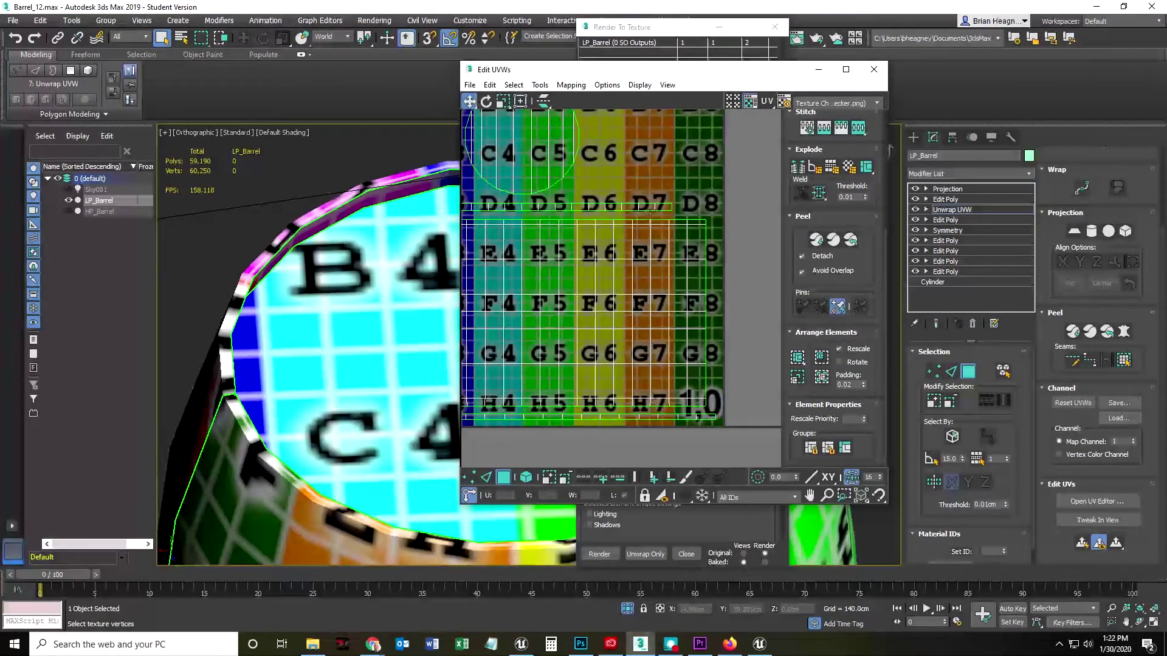
pyautogui.click(648, 207)
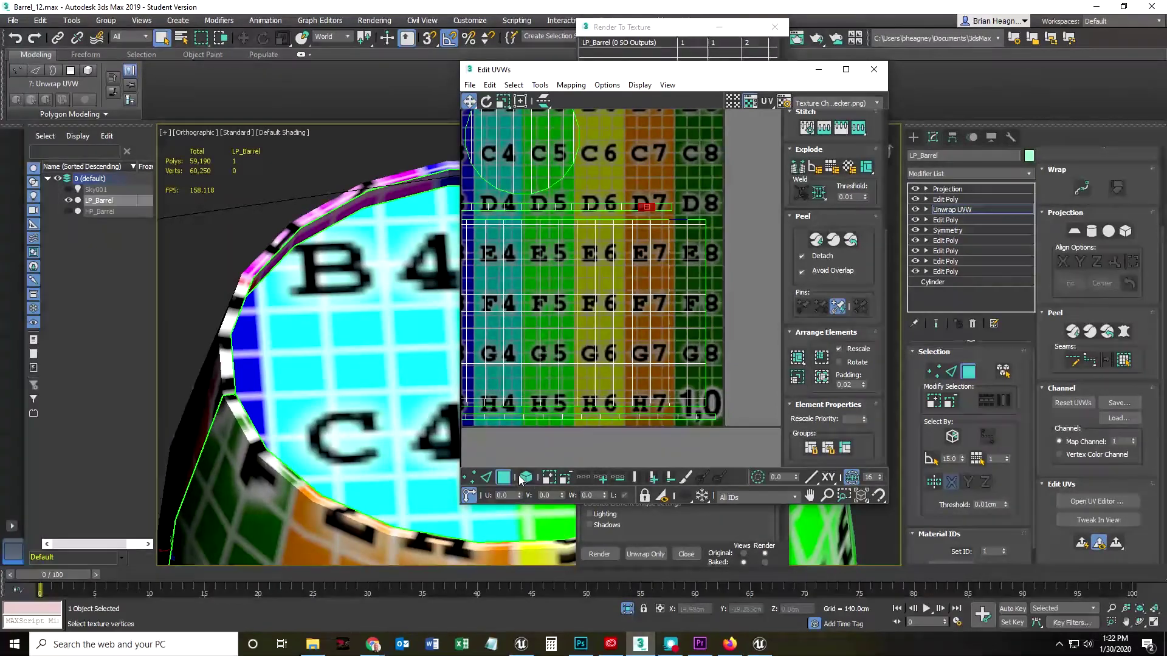
pyautogui.click(599, 206)
pyautogui.moveTo(585, 257); pyautogui.dragTo(665, 239, button='middle')
pyautogui.scroll(-2, 628, 257)
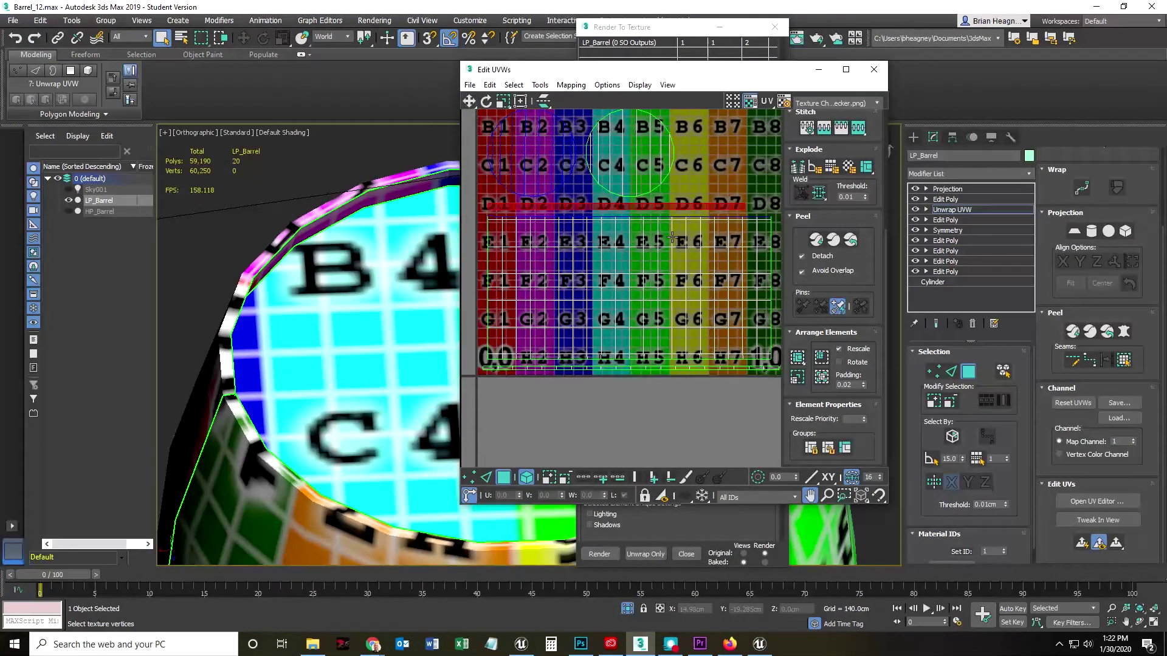
pyautogui.click(504, 102)
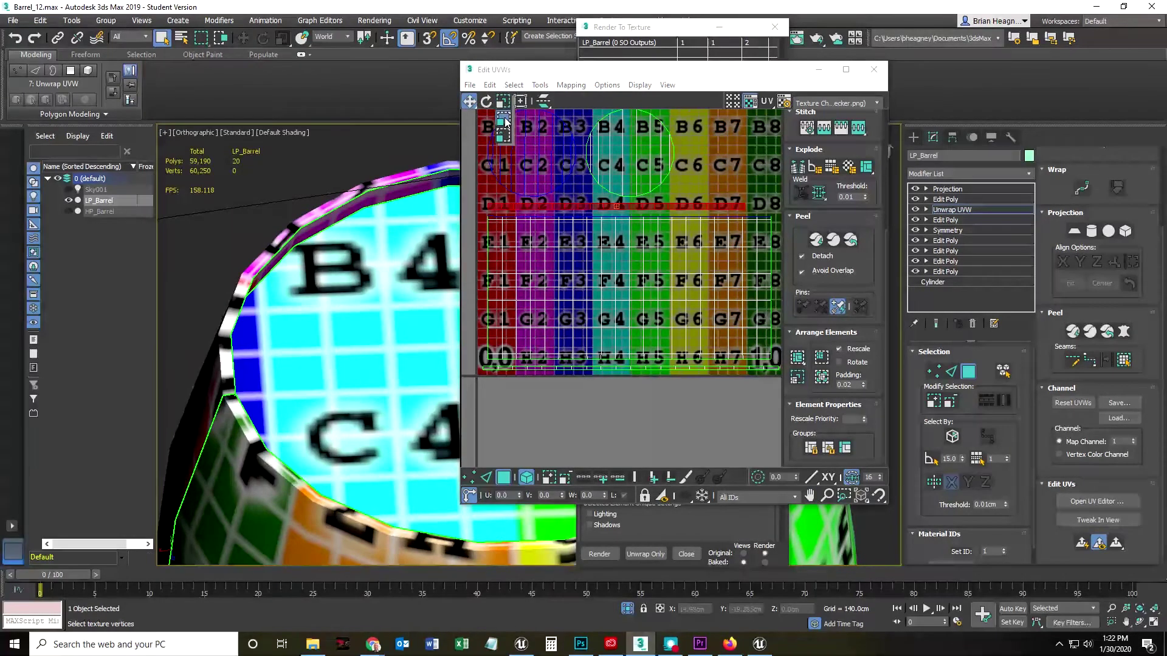
pyautogui.moveTo(727, 204); pyautogui.dragTo(757, 205)
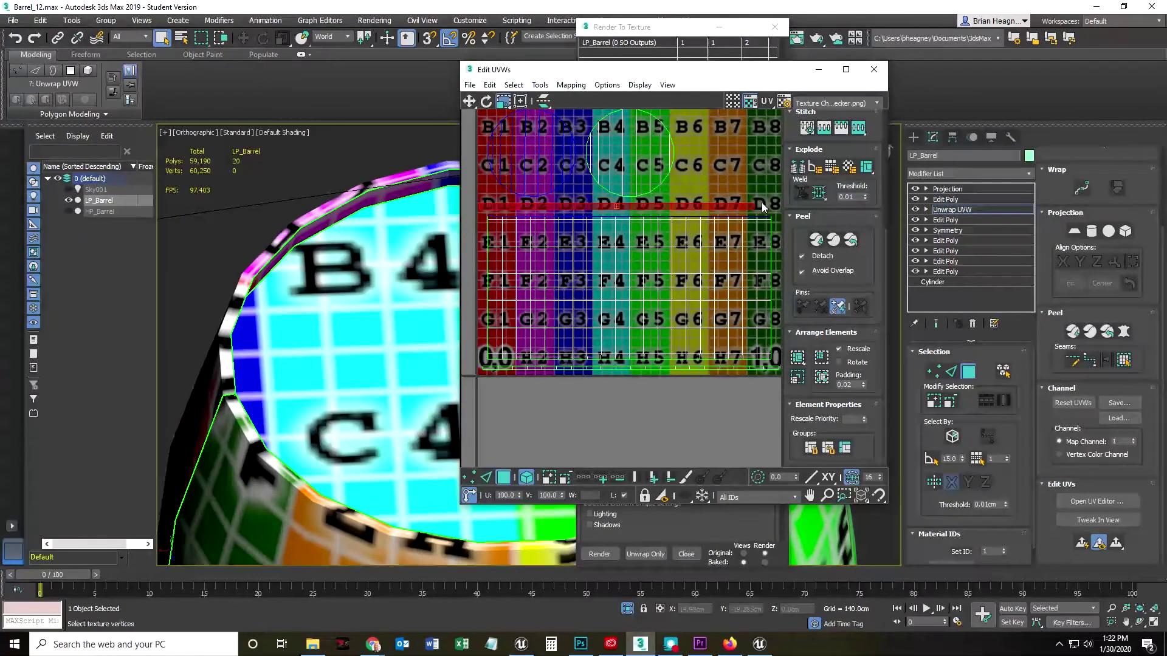
pyautogui.click(469, 101)
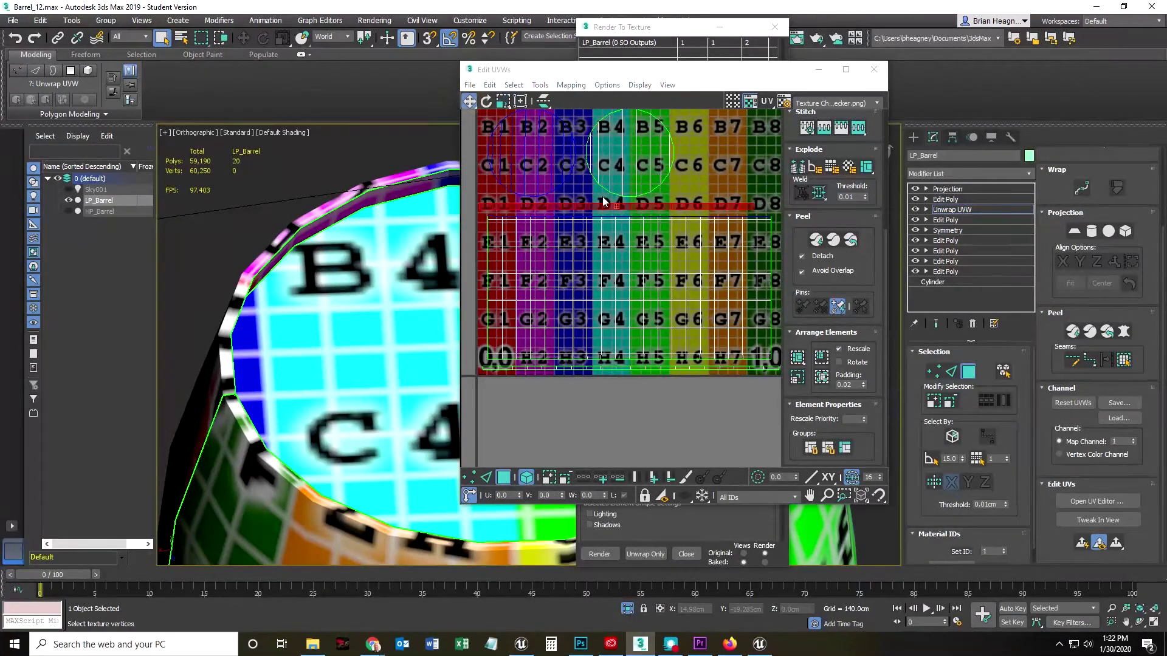
# - Select the strip below the barrel side, adjust its position and horizontal scale to about the side's width, and leave nothing selected
pyautogui.moveTo(604, 204); pyautogui.dragTo(640, 368)
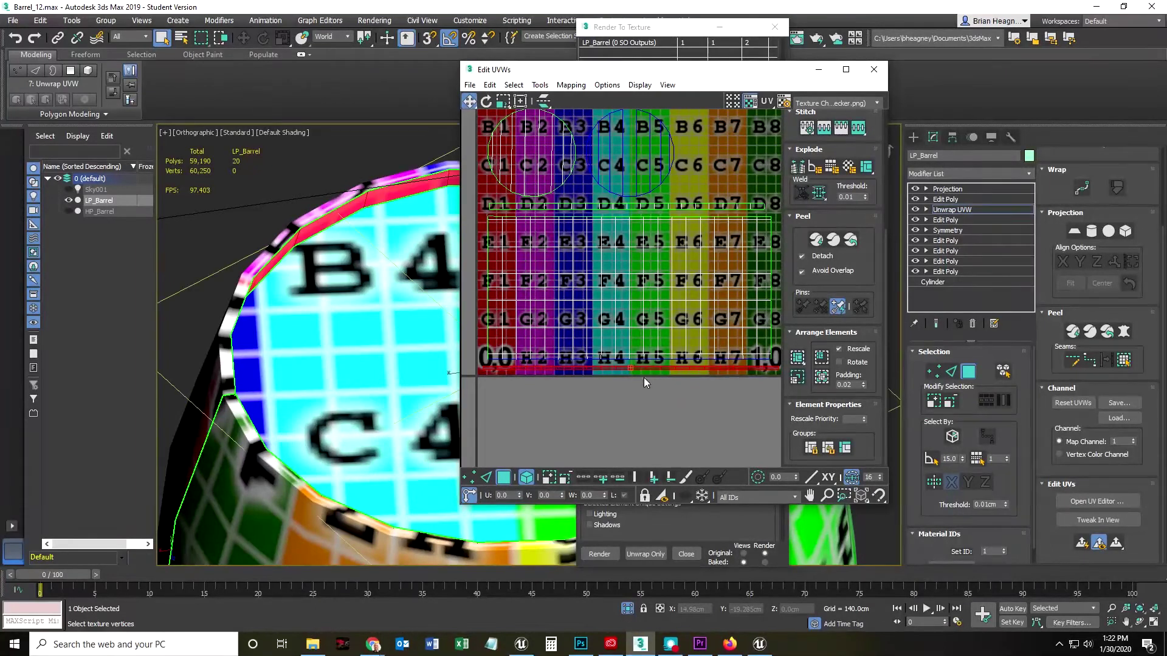
pyautogui.moveTo(644, 377); pyautogui.dragTo(647, 373, button='middle')
pyautogui.click(503, 101)
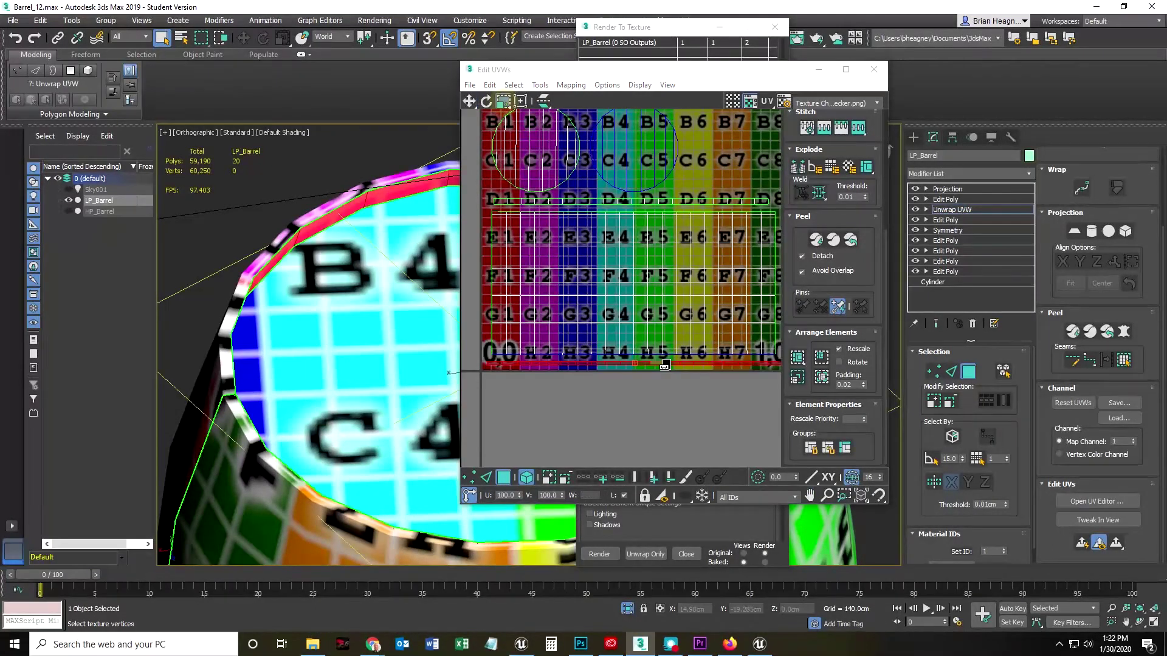
pyautogui.moveTo(677, 363); pyautogui.dragTo(677, 362)
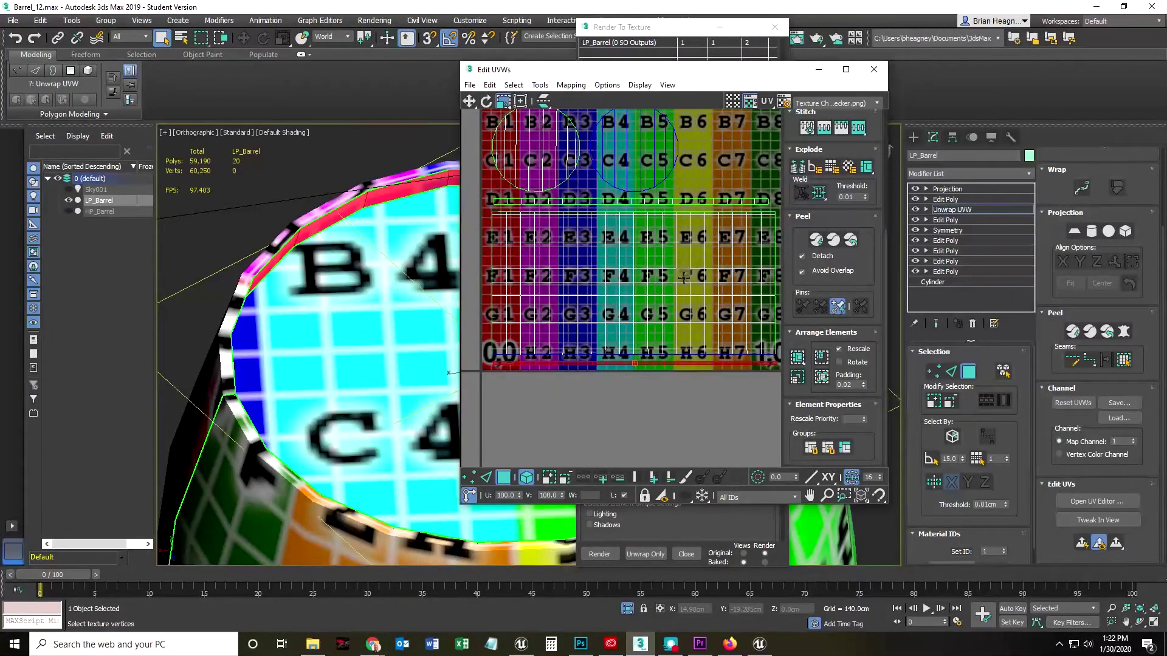
pyautogui.click(763, 180)
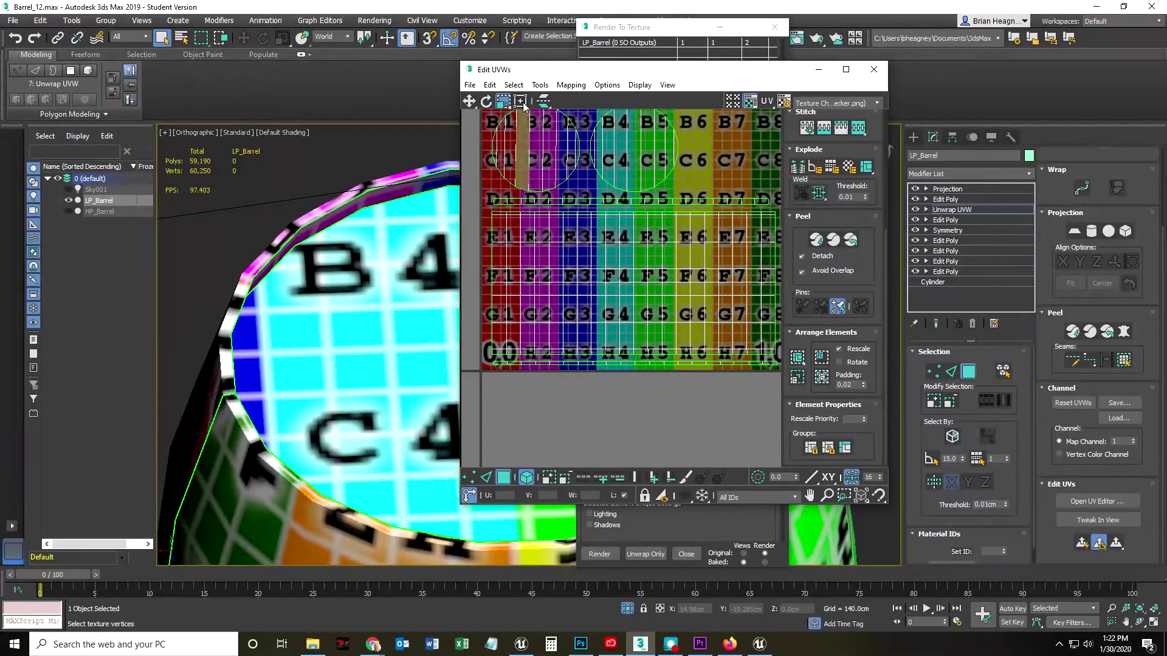
# - Close the UV editor and make the Projection modifier the active level of LP_Barrel's stack
pyautogui.click(869, 70)
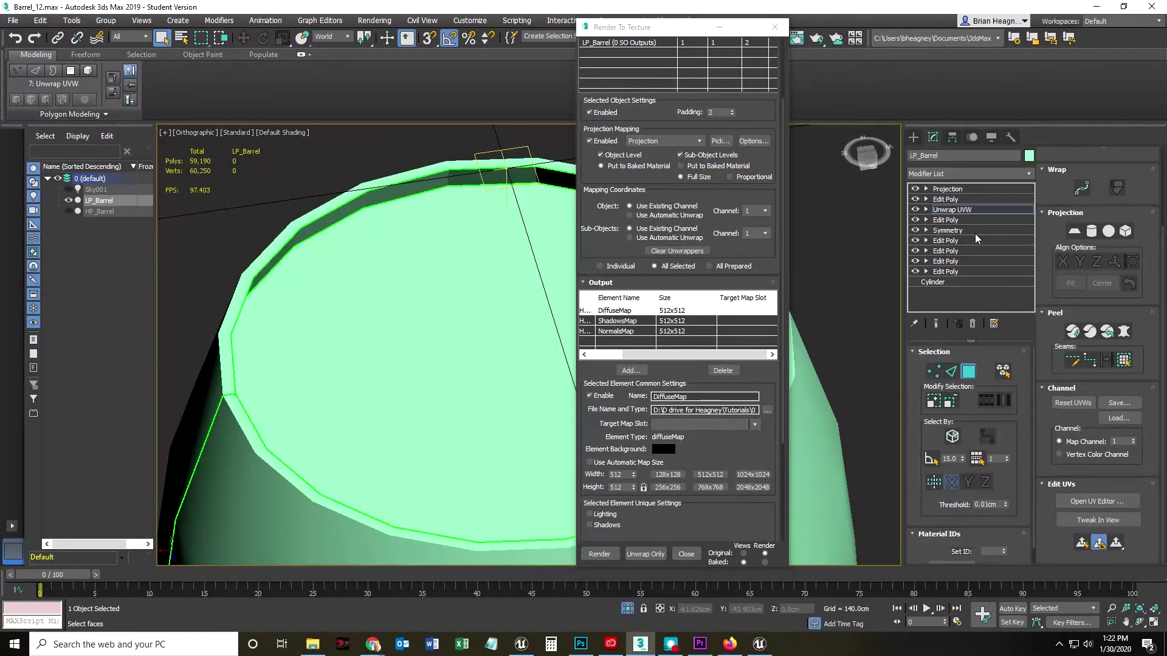
pyautogui.click(959, 192)
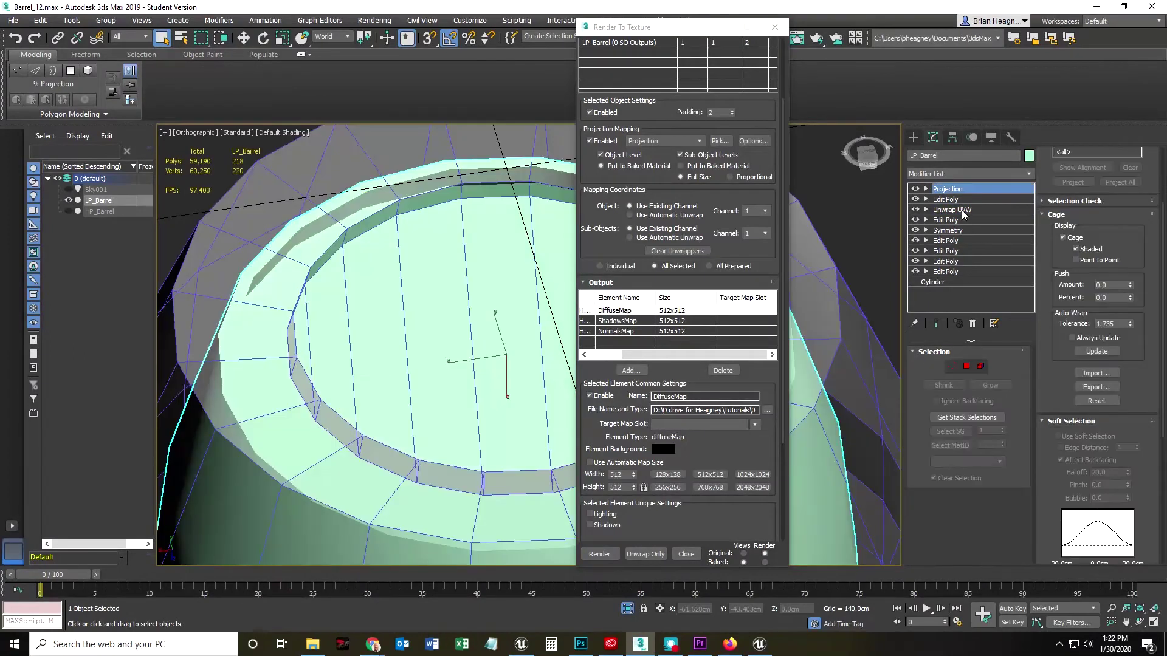
pyautogui.click(961, 209)
pyautogui.click(646, 358)
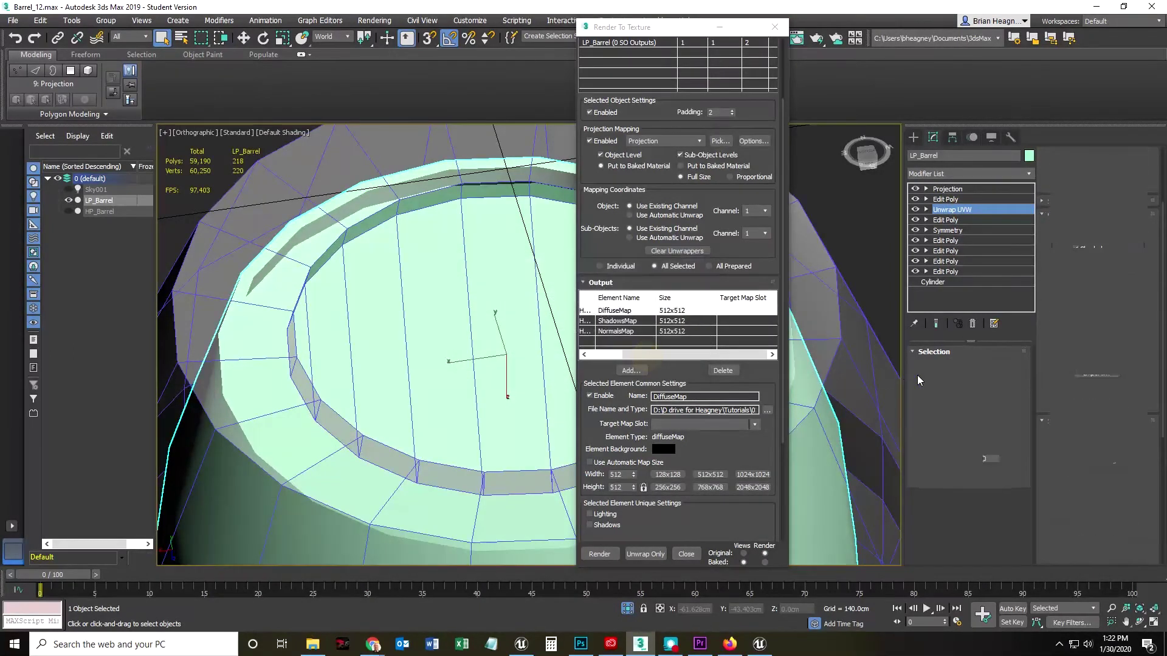
pyautogui.click(968, 372)
pyautogui.click(947, 175)
pyautogui.click(945, 183)
pyautogui.click(945, 189)
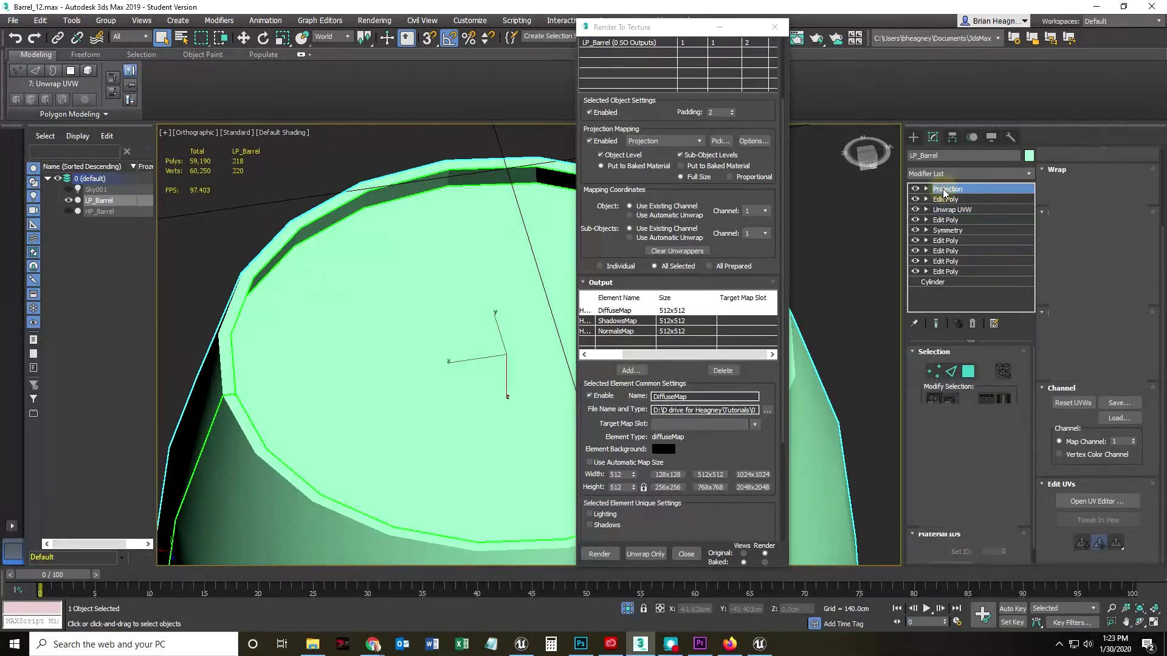
# - Bring the whole barrel into view and start baking the diffuse, shadows and normals maps for LP_Barrel
pyautogui.scroll(-4, 389, 395)
pyautogui.moveTo(389, 394); pyautogui.dragTo(406, 300, button='middle')
pyautogui.click(599, 554)
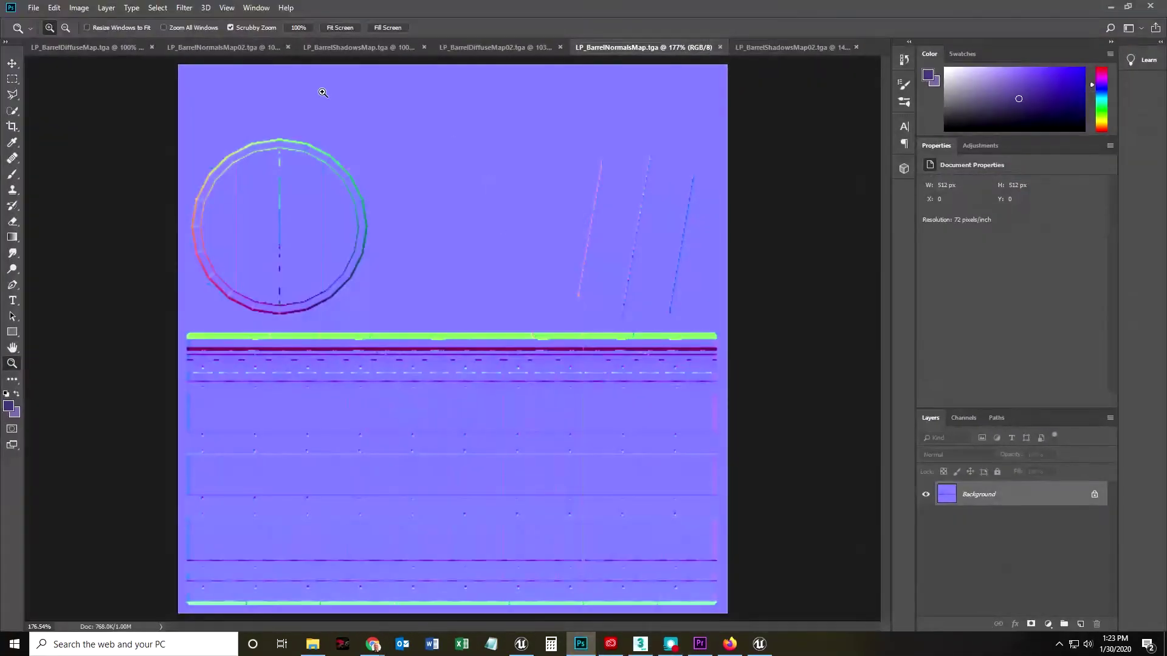
# - Close all the previously baked maps open in Photoshop, dismiss the news notification and minimize Photoshop
pyautogui.click(33, 7)
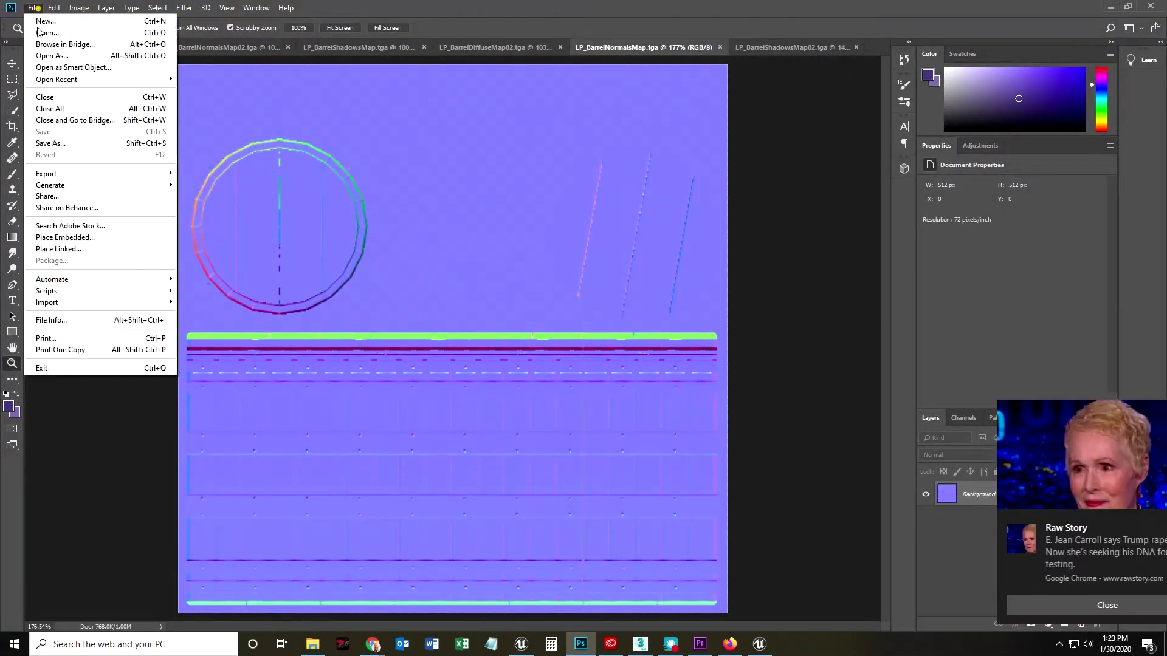
pyautogui.click(50, 109)
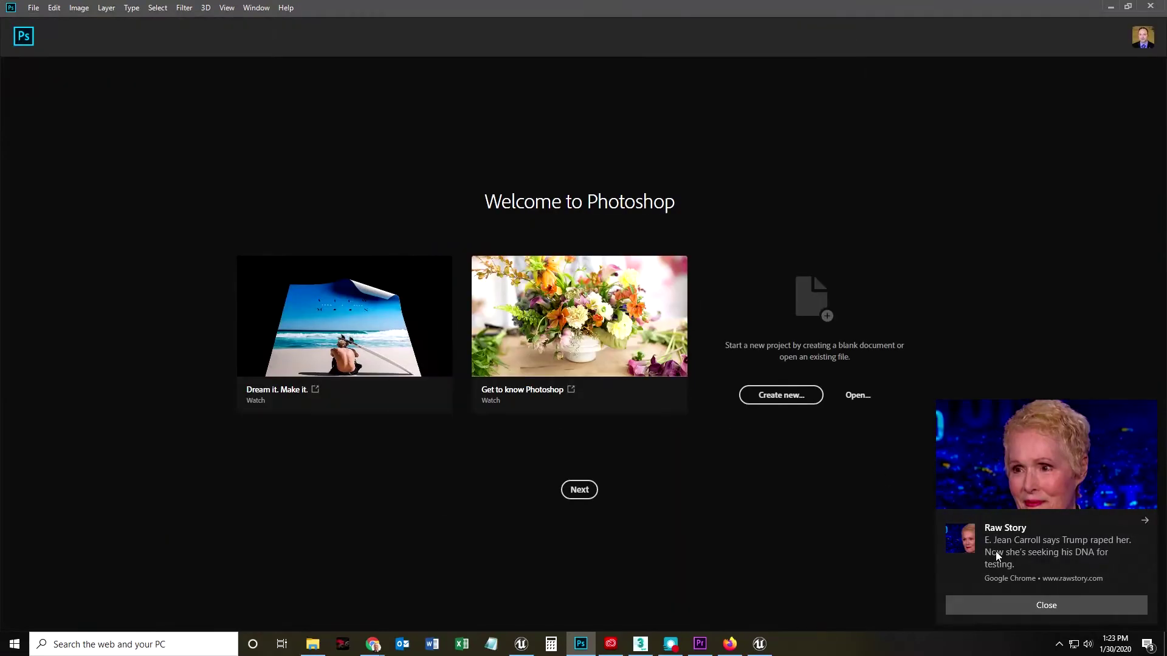
pyautogui.click(997, 606)
pyautogui.click(1108, 7)
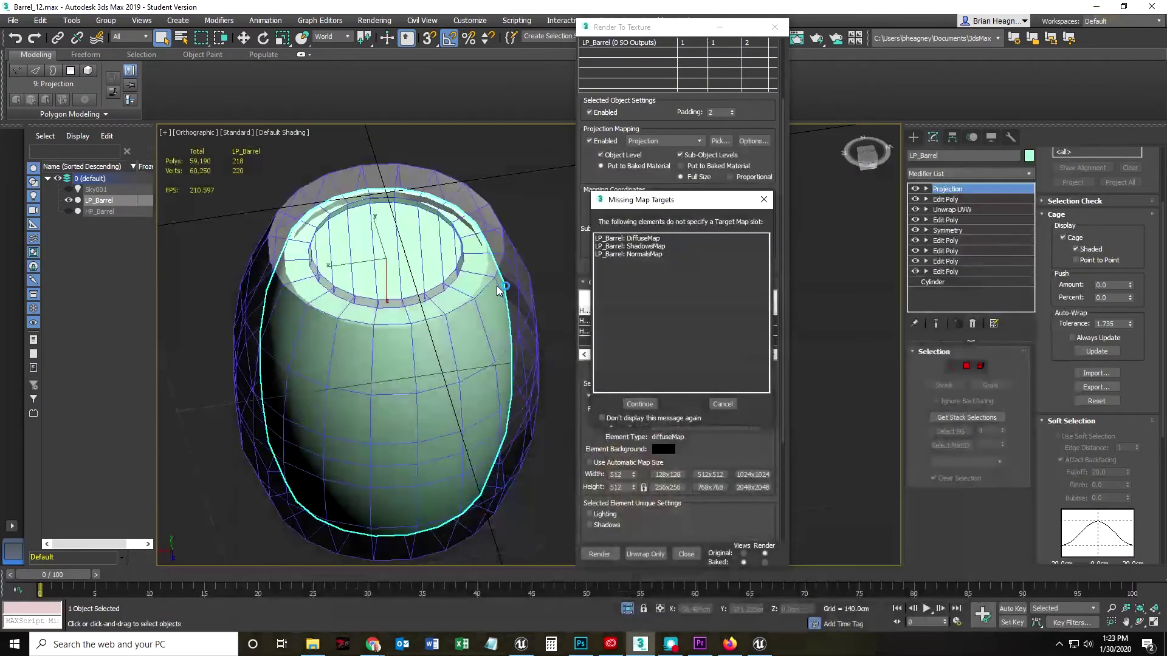
# - Continue the bake without target map slots, overwrite the existing files, and inspect the rendered result before closing its window
pyautogui.click(637, 403)
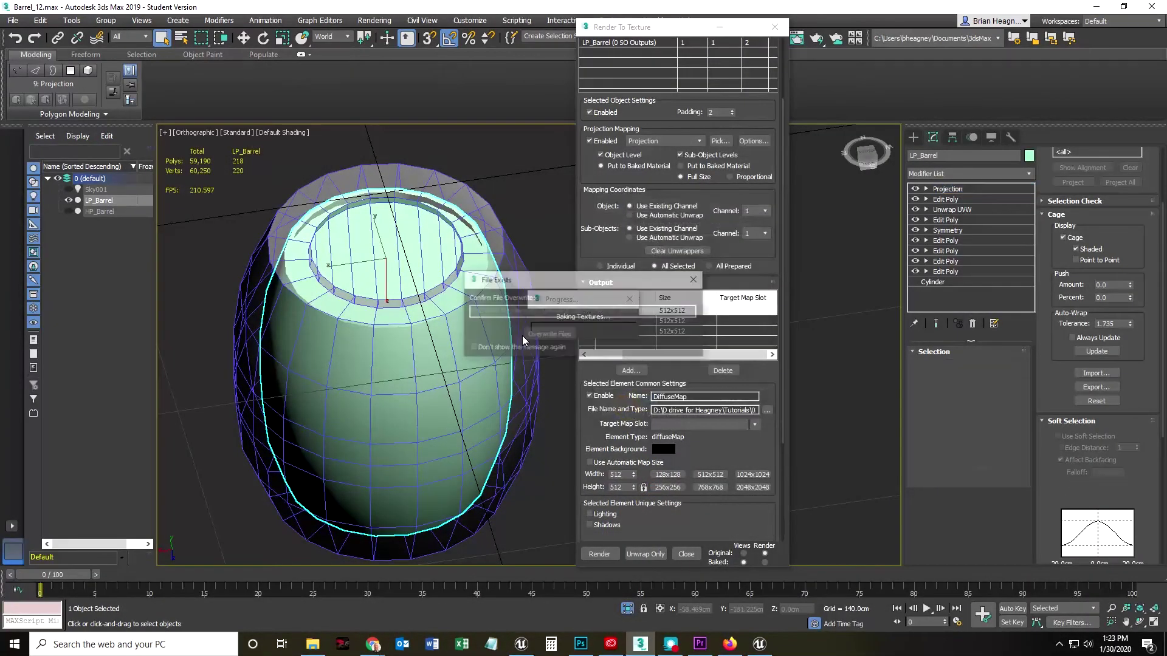
pyautogui.click(550, 334)
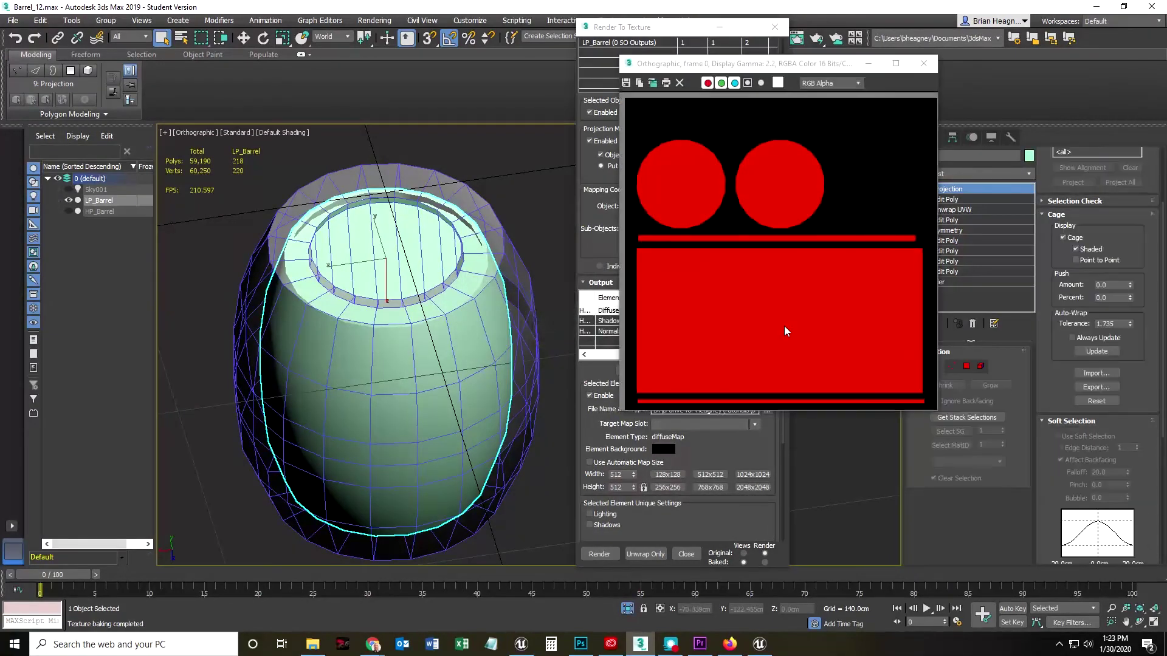
pyautogui.scroll(4, 782, 271)
pyautogui.scroll(-2, 776, 265)
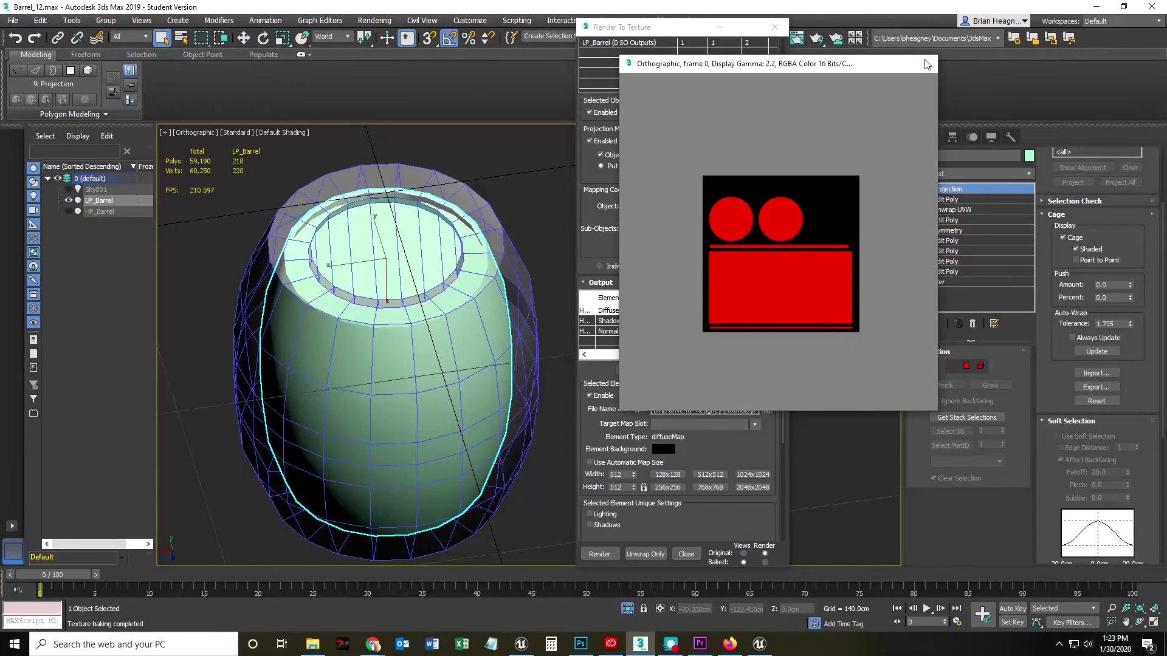
pyautogui.click(922, 64)
# - Open the barrel's diffuse, normals and shadows TGA files from File Explorer in Photoshop and show LP_BarrelNormalsMap02.tga
pyautogui.moveTo(378, 649)
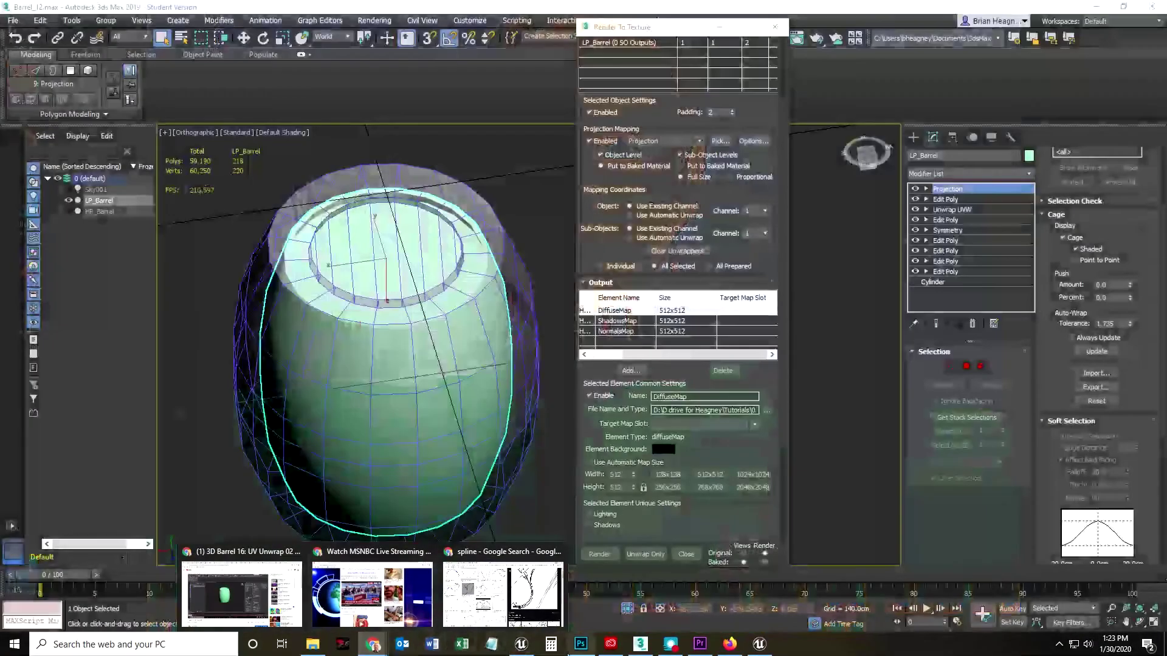
pyautogui.click(313, 644)
pyautogui.click(297, 134)
pyautogui.keyDown('shift'); pyautogui.click(648, 127); pyautogui.keyUp('shift')
pyautogui.rightClick(647, 127)
pyautogui.click(672, 131)
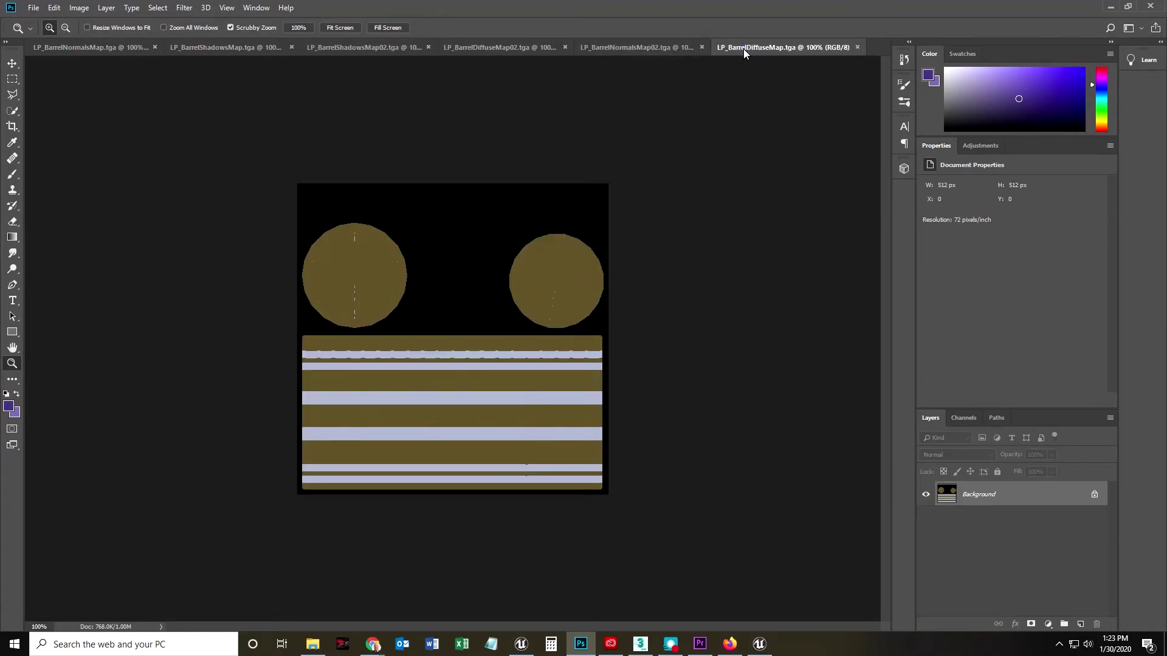
pyautogui.click(622, 46)
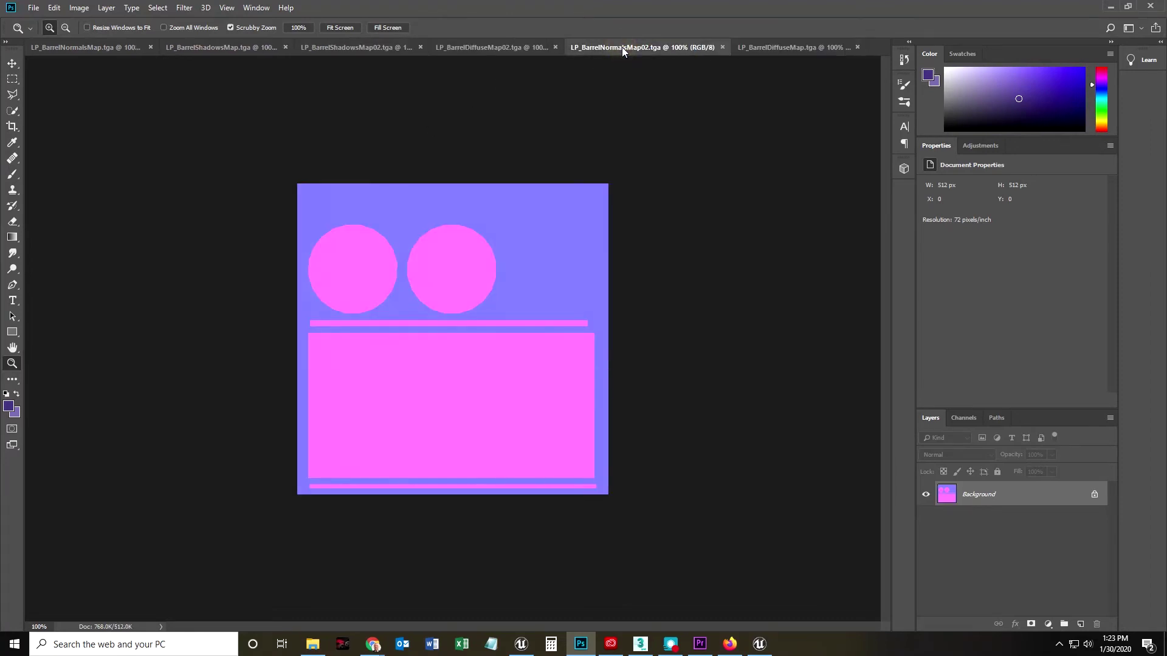
# - Compare LP_BarrelDiffuseMap02.tga, LP_BarrelDiffuseMap.tga and LP_BarrelNormalsMap02.tga, and minimize Photoshop and File Explorer to return to 3ds Max
pyautogui.click(525, 50)
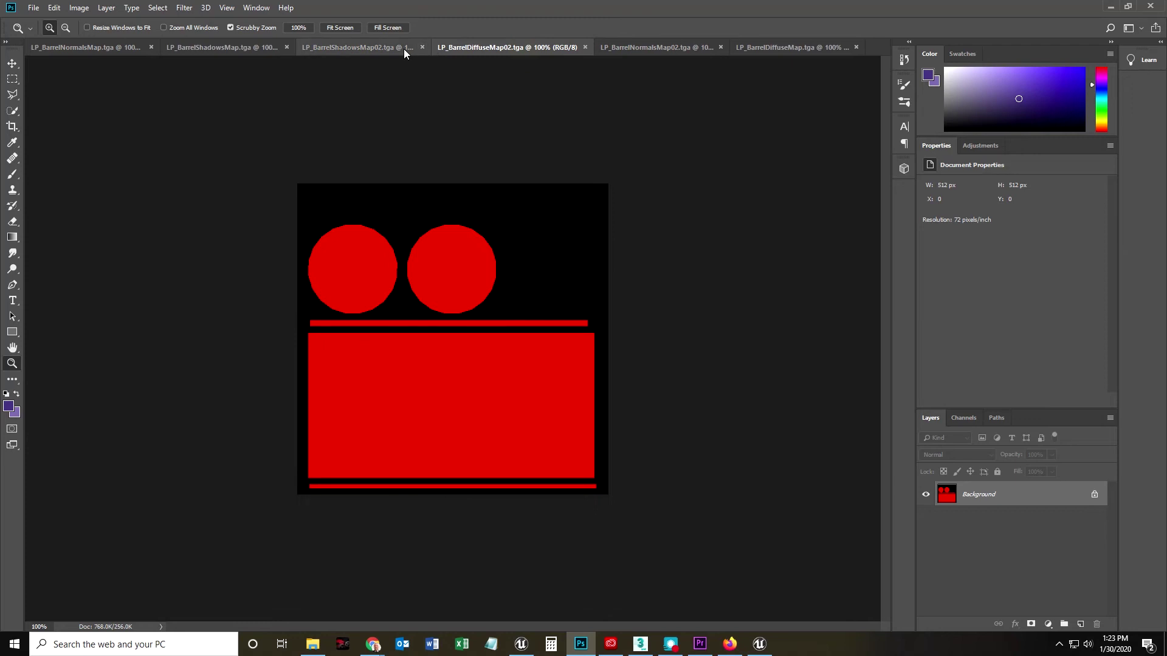
pyautogui.click(761, 48)
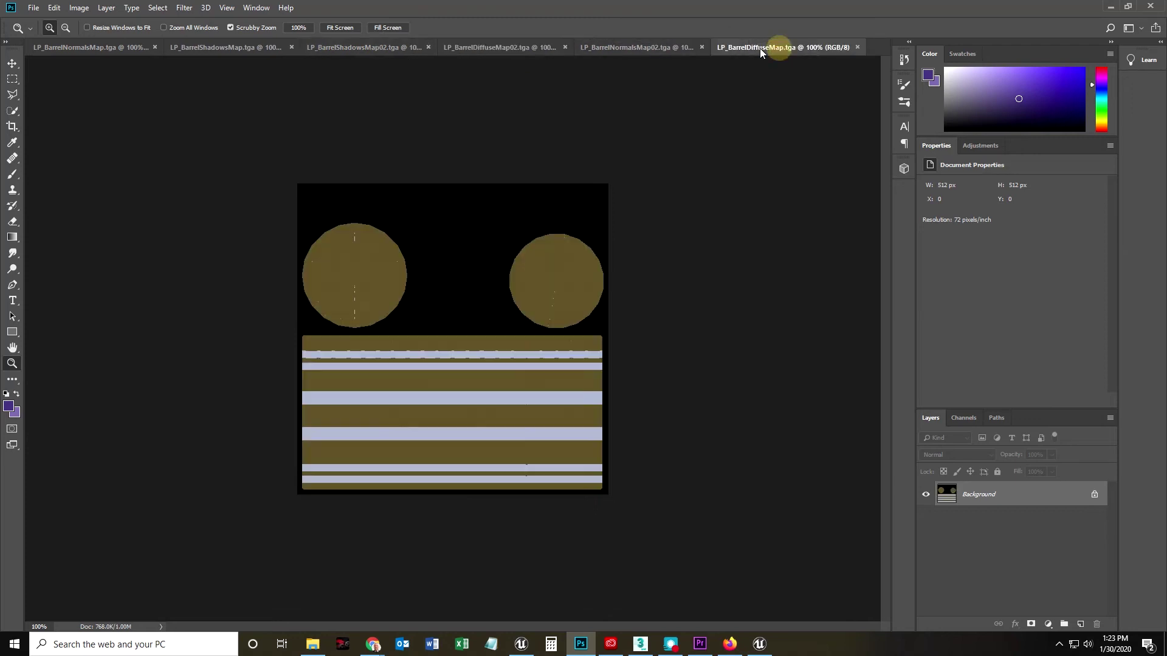
pyautogui.click(683, 48)
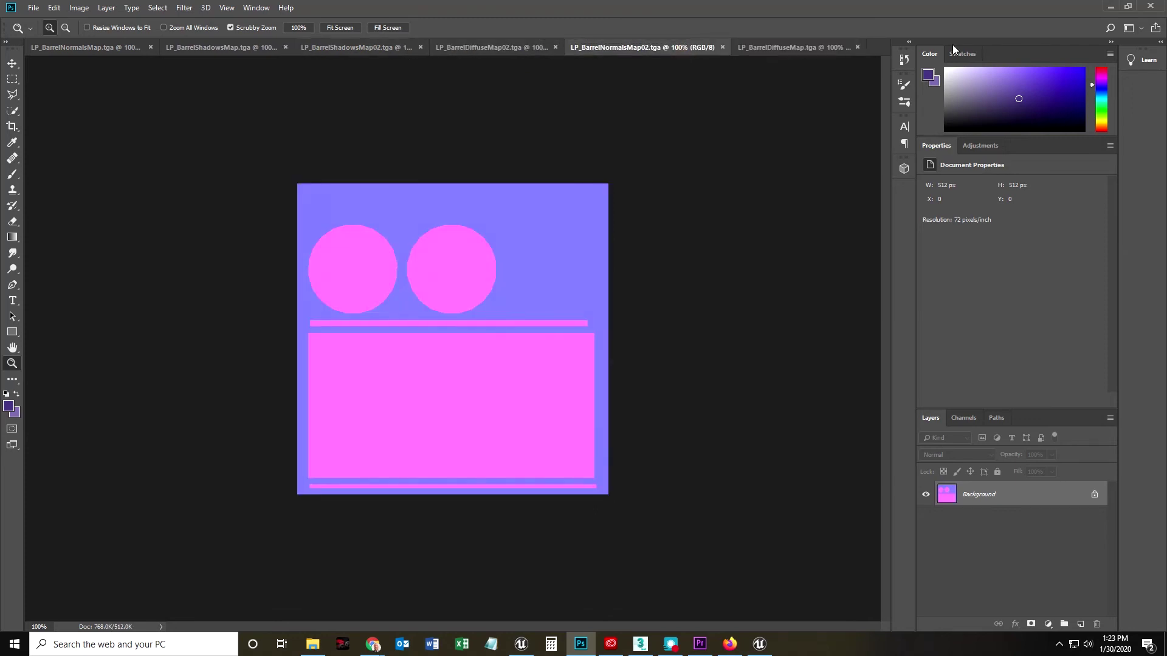
pyautogui.click(1110, 7)
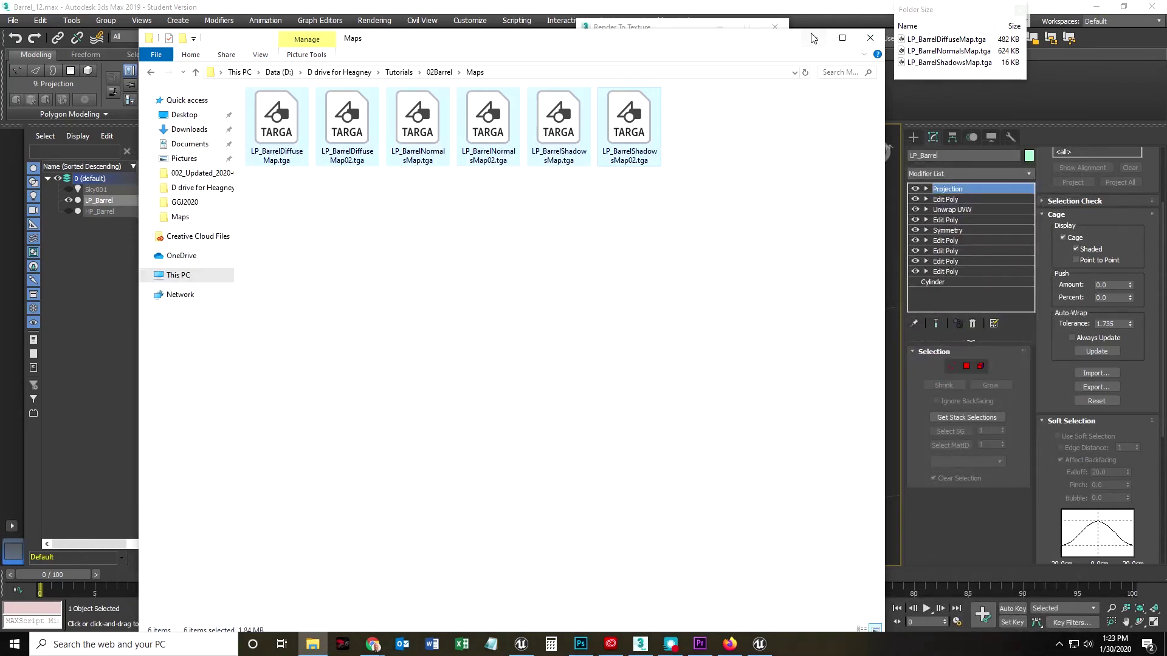
pyautogui.click(813, 38)
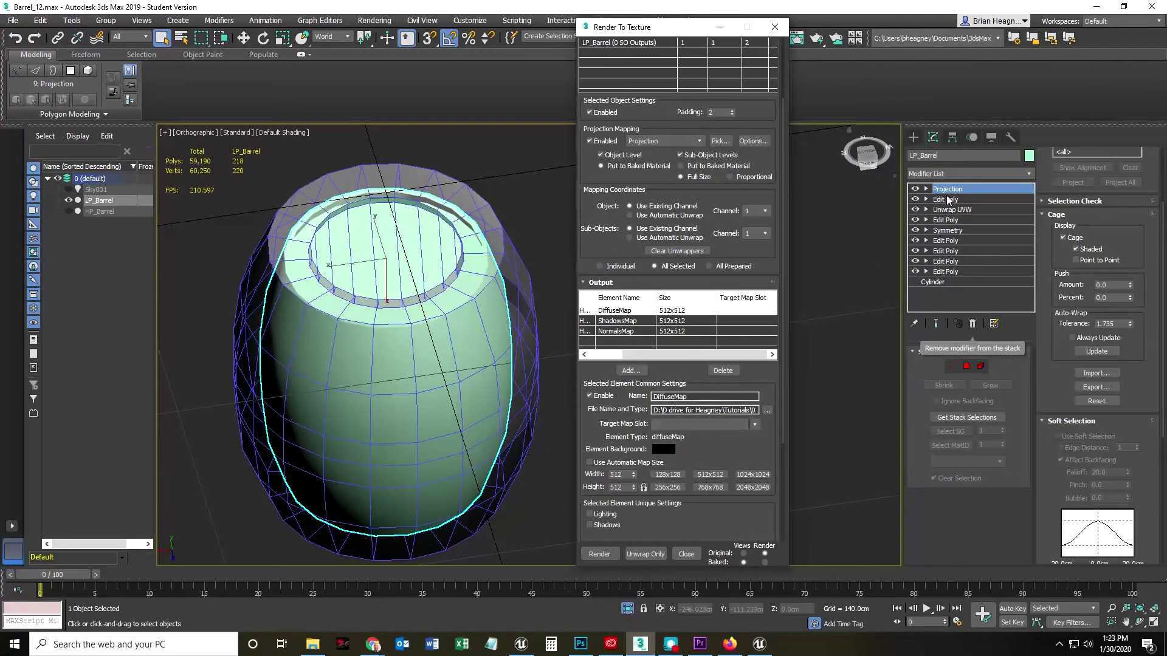
# - Try removing the Projection modifier from LP_Barrel, undo the removal, and unhide HP_Barrel
pyautogui.click(972, 324)
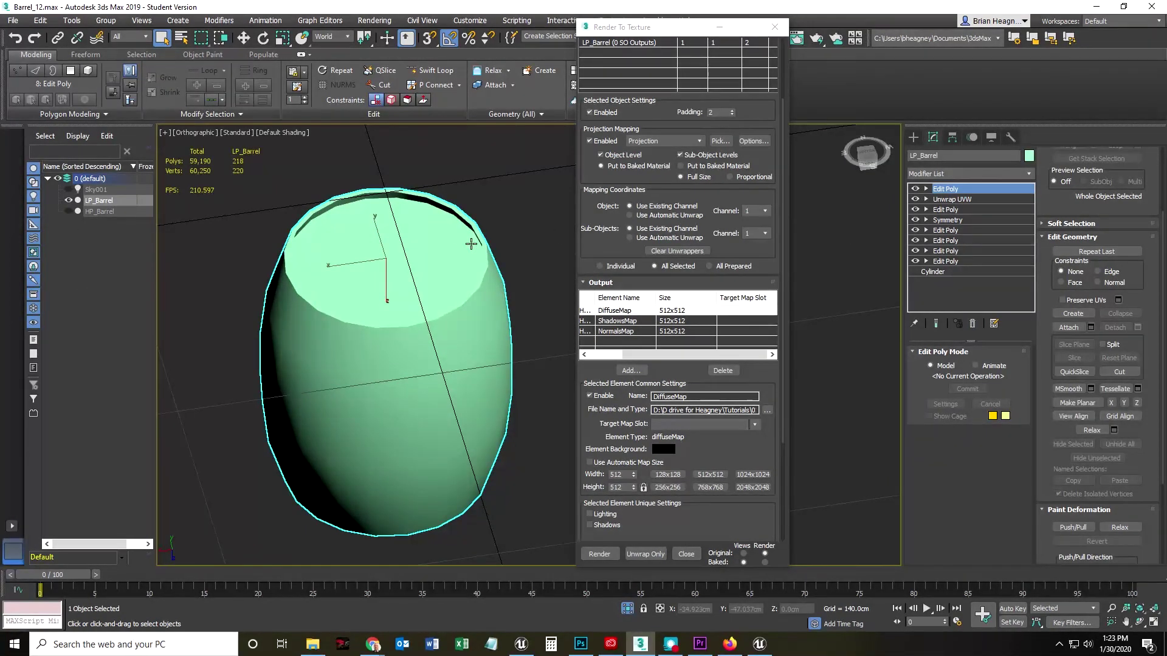
pyautogui.hotkey('ctrl', 'z')
pyautogui.click(69, 212)
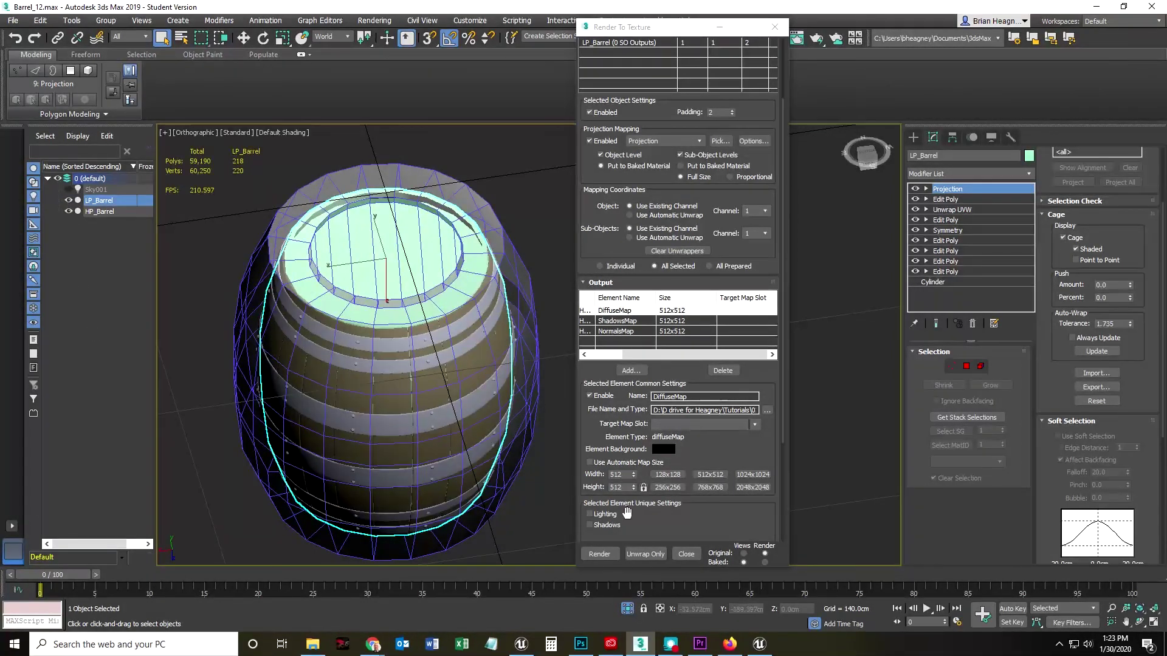
# - Bake LP_Barrel's diffuse, shadows and normals maps again, continuing without target map slots and overwriting the existing files
pyautogui.click(600, 554)
pyautogui.click(640, 404)
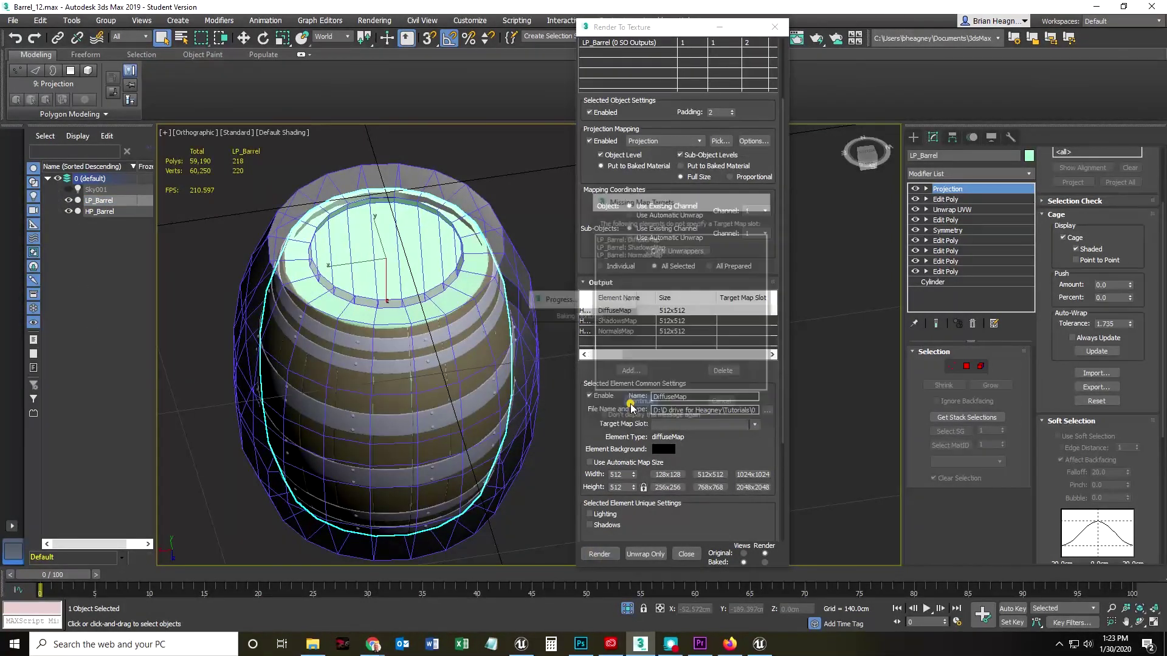
pyautogui.click(557, 334)
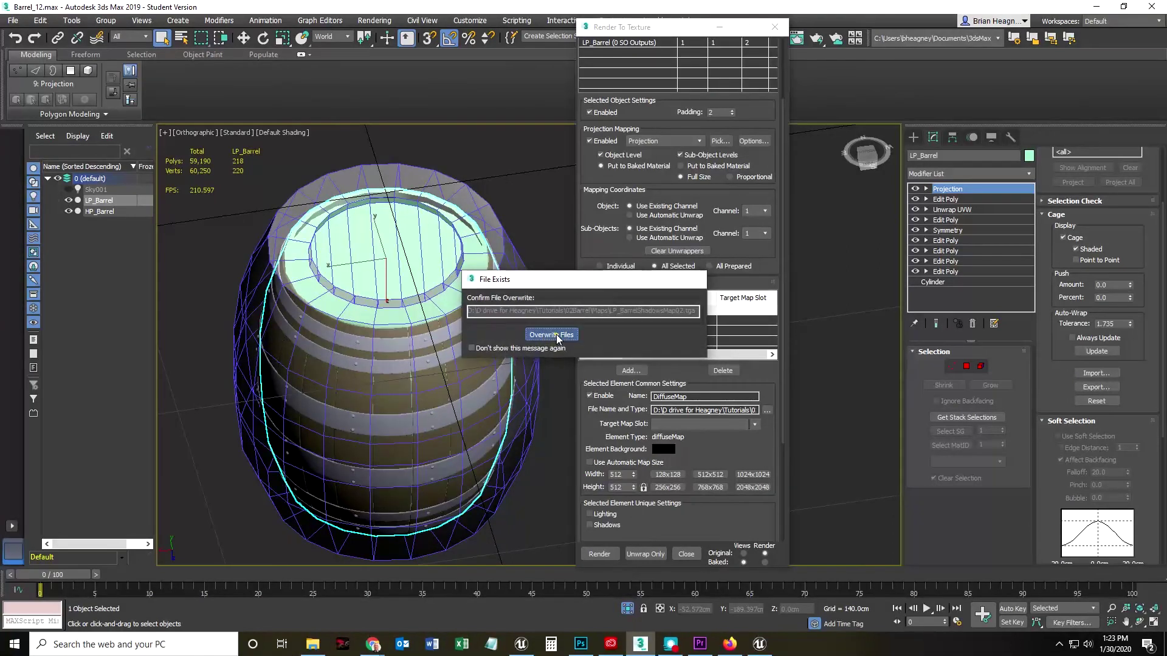